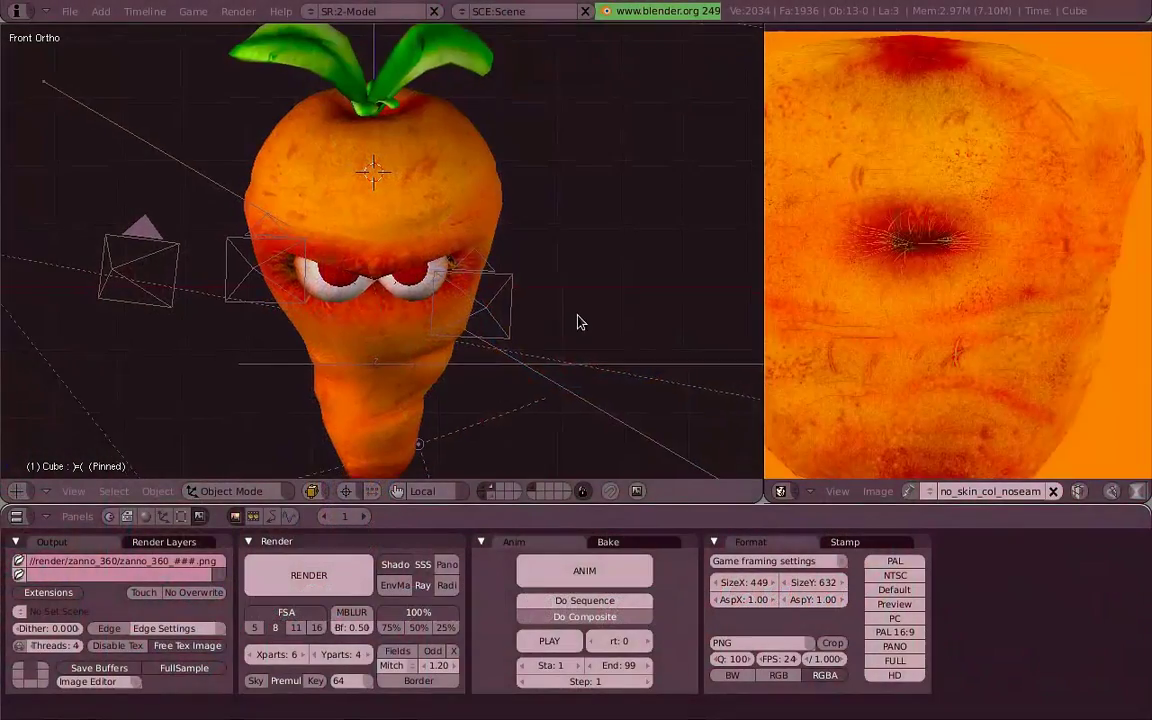
# - Enlarge the 3D view and hide the layers holding the lamps and cameras so only the carrot character shows
pyautogui.hotkey('ctrl', 'Up')
pyautogui.moveTo(742, 365); pyautogui.dragTo(703, 391, button='middle')
pyautogui.keyDown('shift'); pyautogui.click(489, 704); pyautogui.keyUp('shift')
pyautogui.keyDown('shift'); pyautogui.click(485, 711); pyautogui.keyUp('shift')
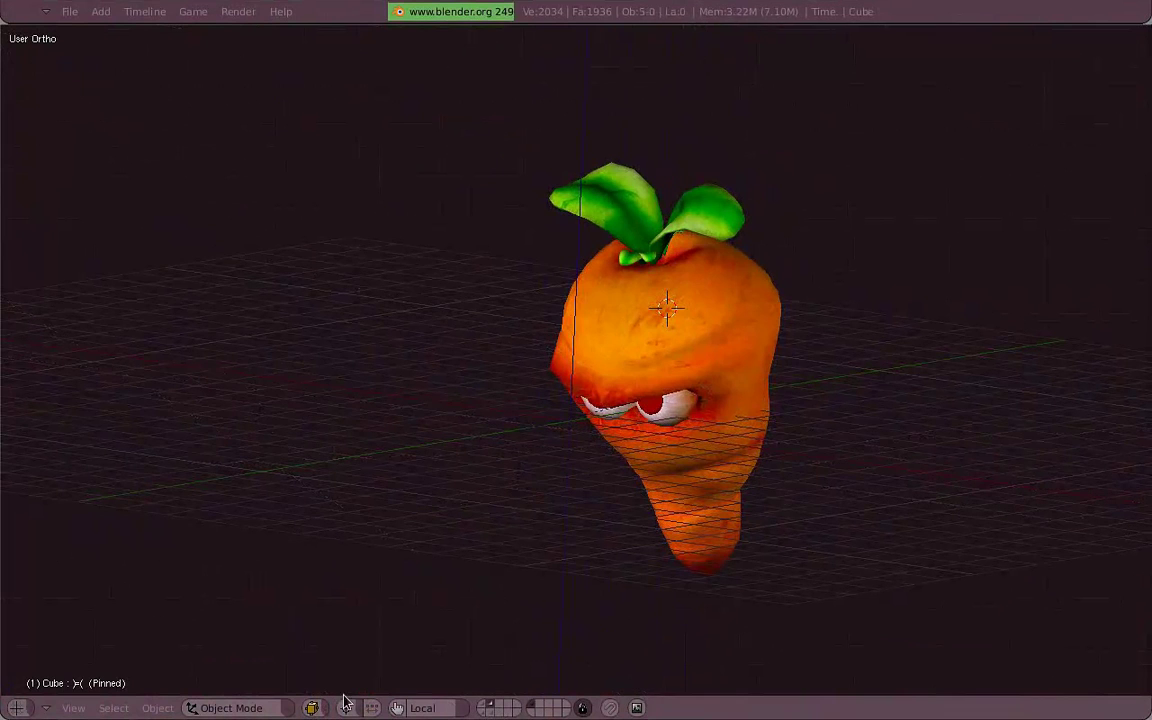
# - Hide the grid floor and axis lines in the 3D view, and restore the split window layout
pyautogui.click(75, 708)
pyautogui.click(118, 652)
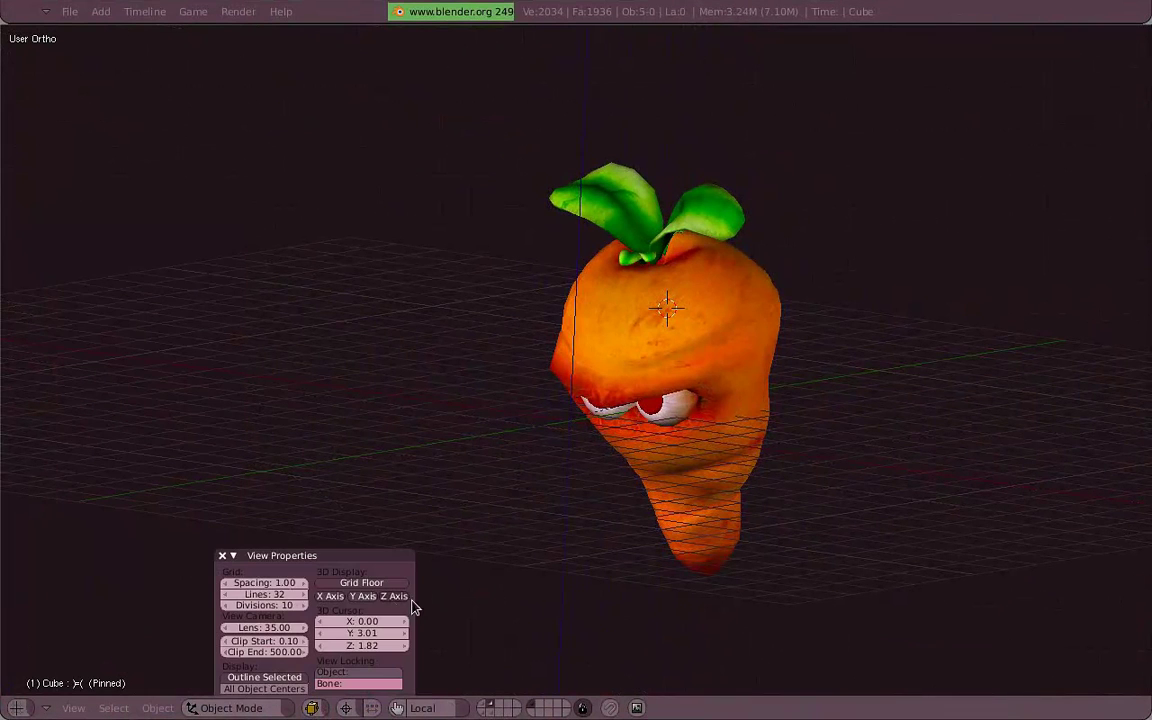
pyautogui.click(361, 583)
pyautogui.click(330, 596)
pyautogui.click(221, 563)
pyautogui.click(222, 556)
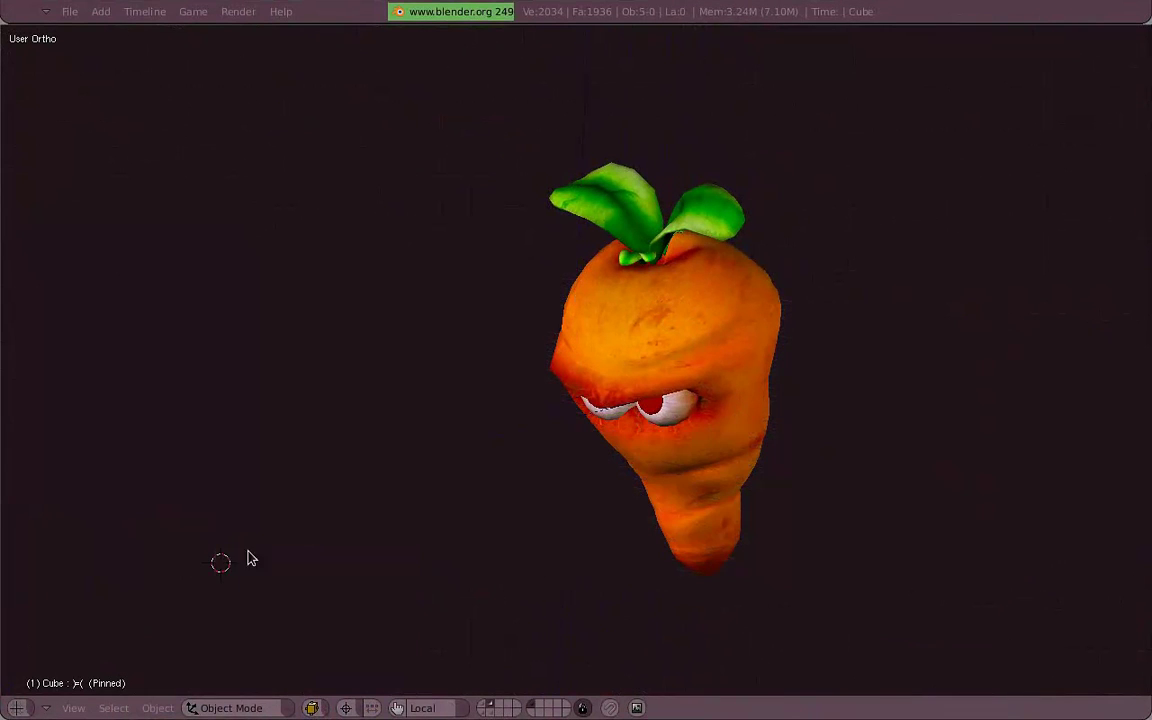
pyautogui.hotkey('ctrl', 'Down')
# - Examine the carrot from several angles in perspective, and return to the orthographic front view
pyautogui.press('KP_5')
pyautogui.press('KP_1')
pyautogui.moveTo(507, 310); pyautogui.dragTo(389, 345, button='middle')
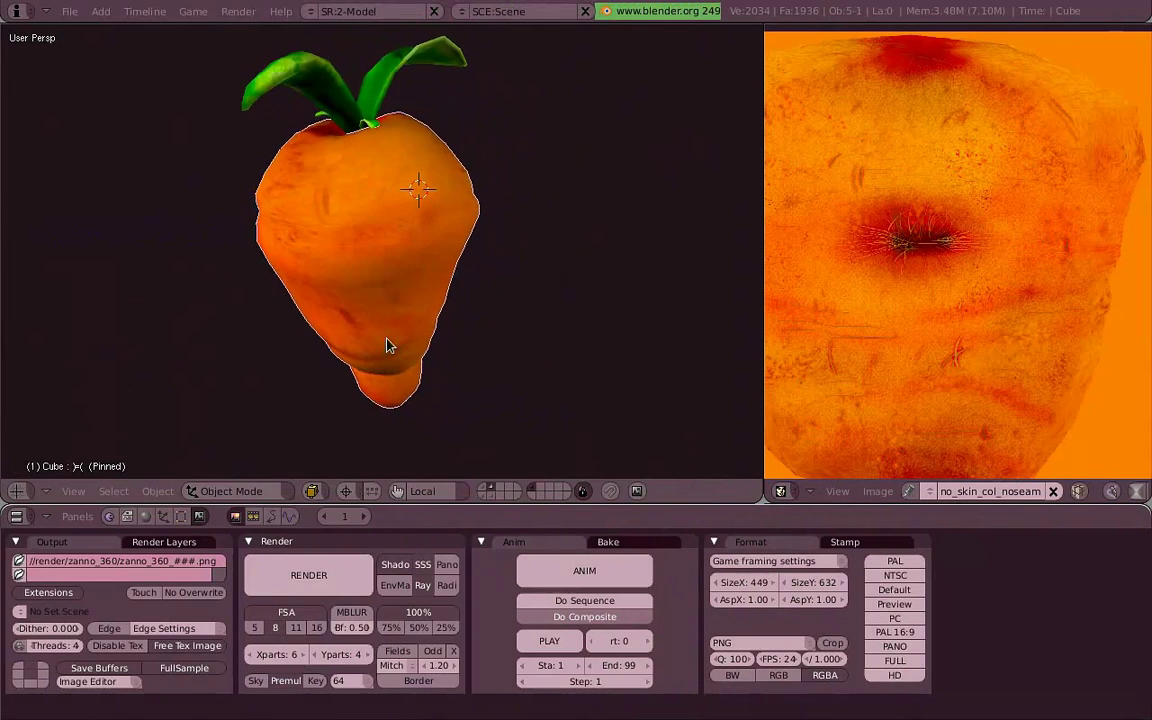
pyautogui.click(74, 491)
pyautogui.click(116, 437)
pyautogui.moveTo(347, 334); pyautogui.dragTo(170, 257)
pyautogui.moveTo(170, 257); pyautogui.dragTo(535, 301, button='middle')
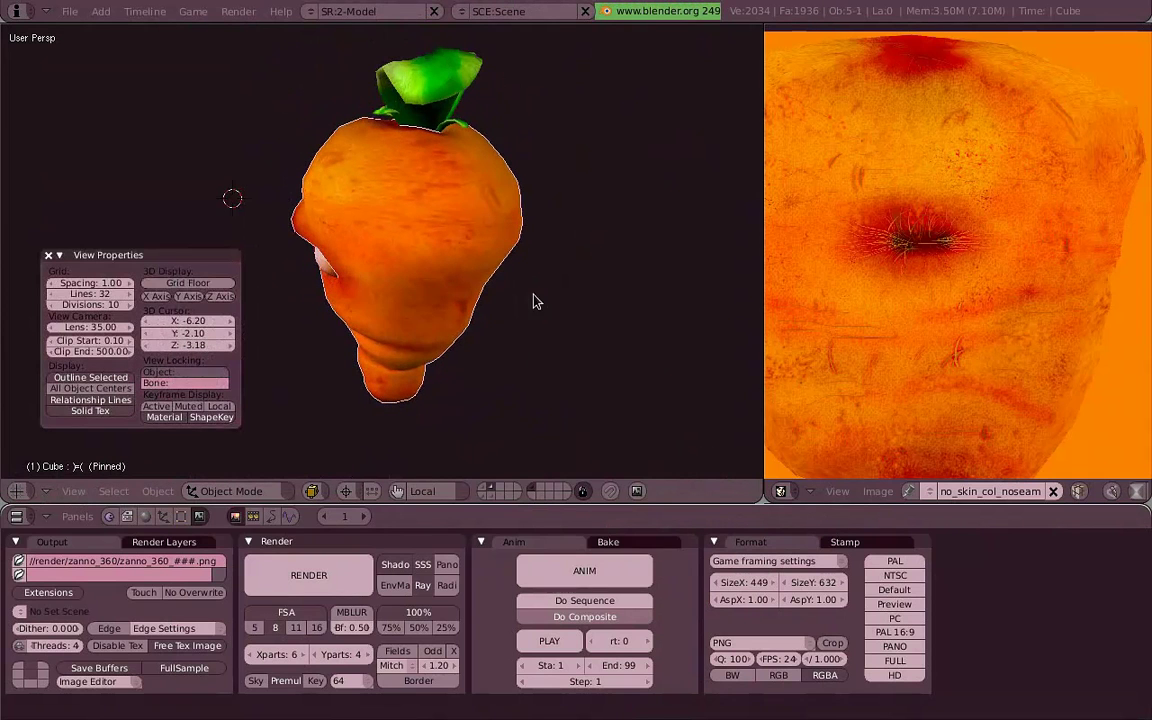
pyautogui.click(49, 255)
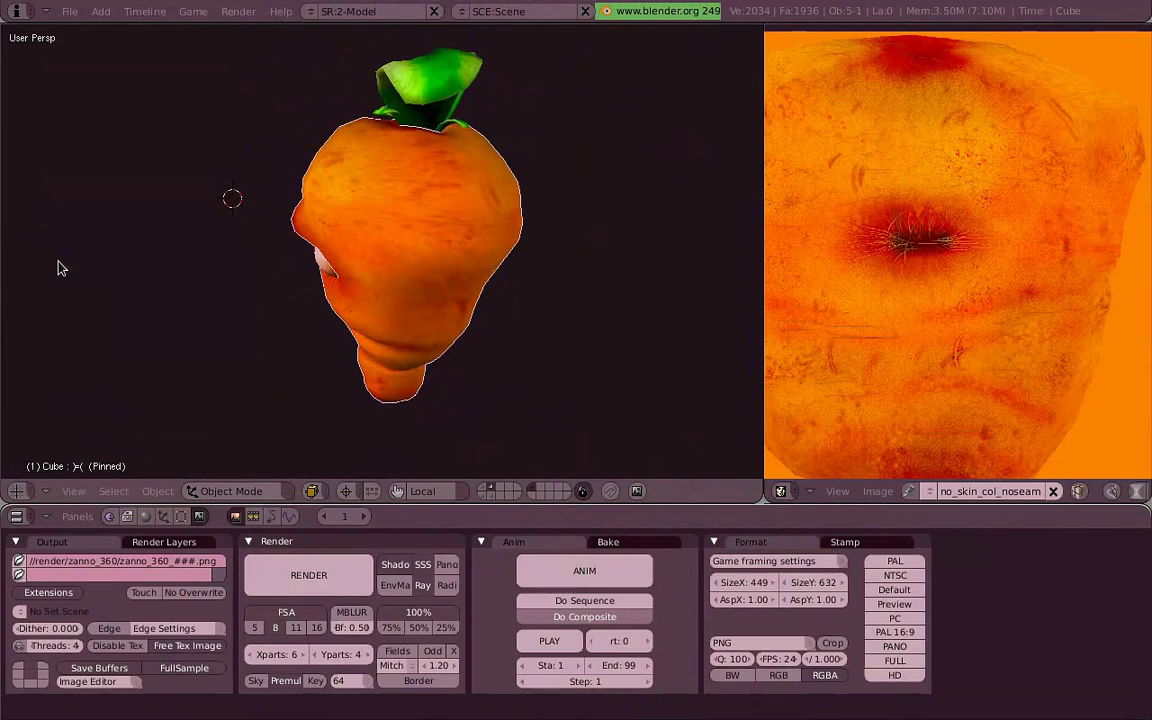
pyautogui.moveTo(430, 282); pyautogui.dragTo(456, 344, button='middle')
pyautogui.scroll(4, 396, 237)
pyautogui.press('a')
pyautogui.scroll(-6, 456, 344)
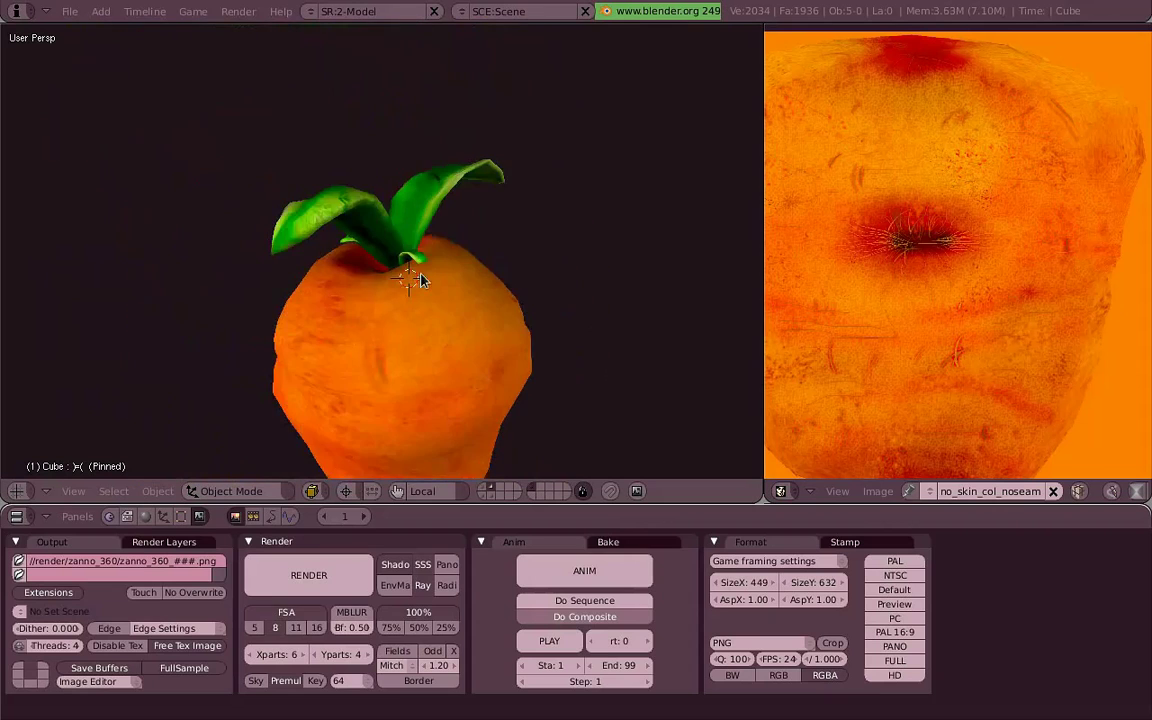
pyautogui.moveTo(419, 278); pyautogui.dragTo(524, 257, button='middle')
pyautogui.press('KP_5')
pyautogui.press('KP_1')
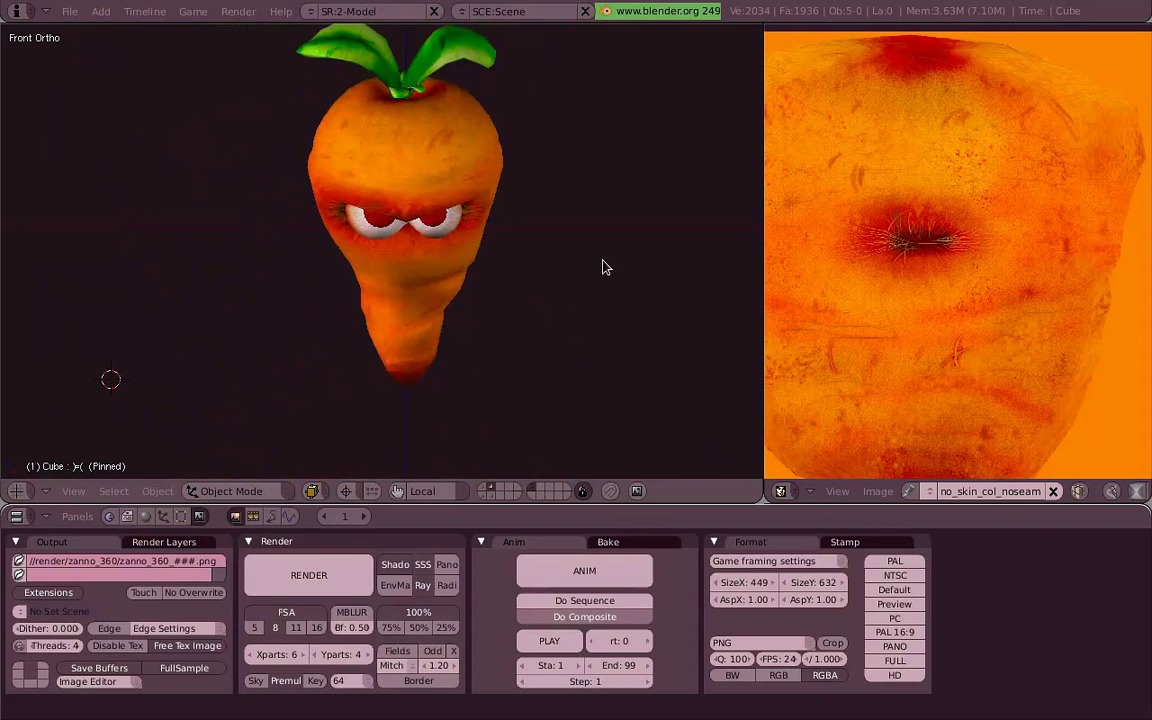
# - Delete the clone_from_here UV texture layer from the carrot mesh
pyautogui.click(181, 516)
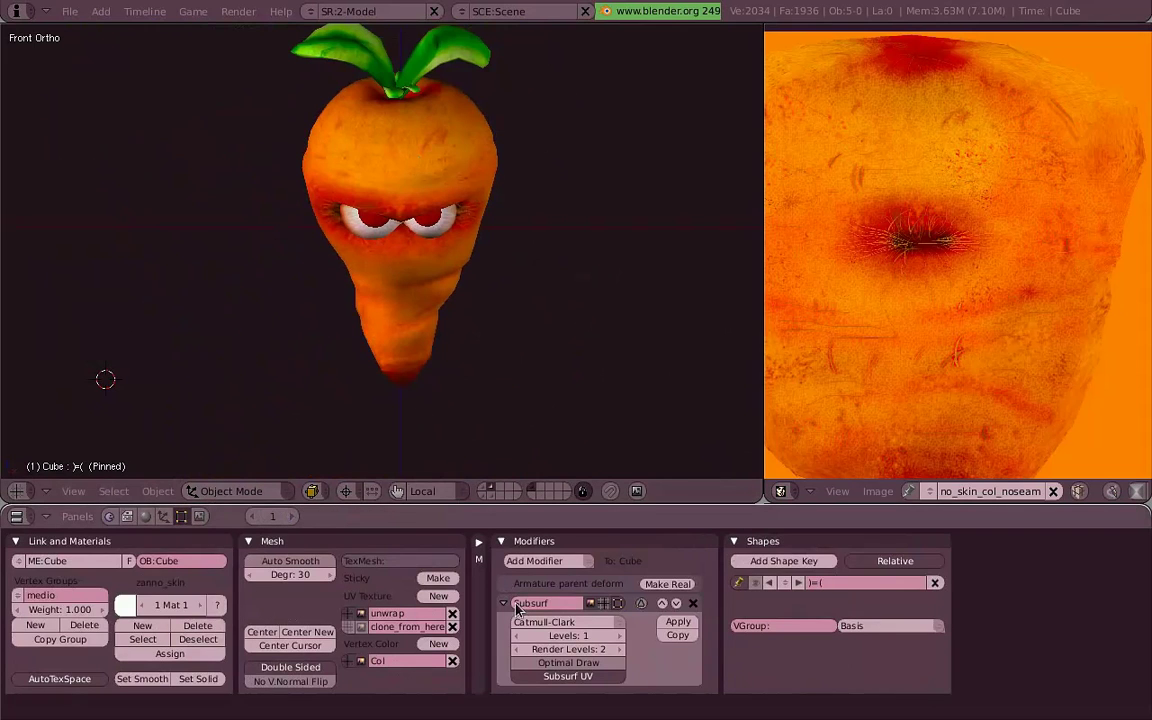
pyautogui.moveTo(450, 340); pyautogui.dragTo(234, 291, button='middle')
pyautogui.scroll(4, 234, 291)
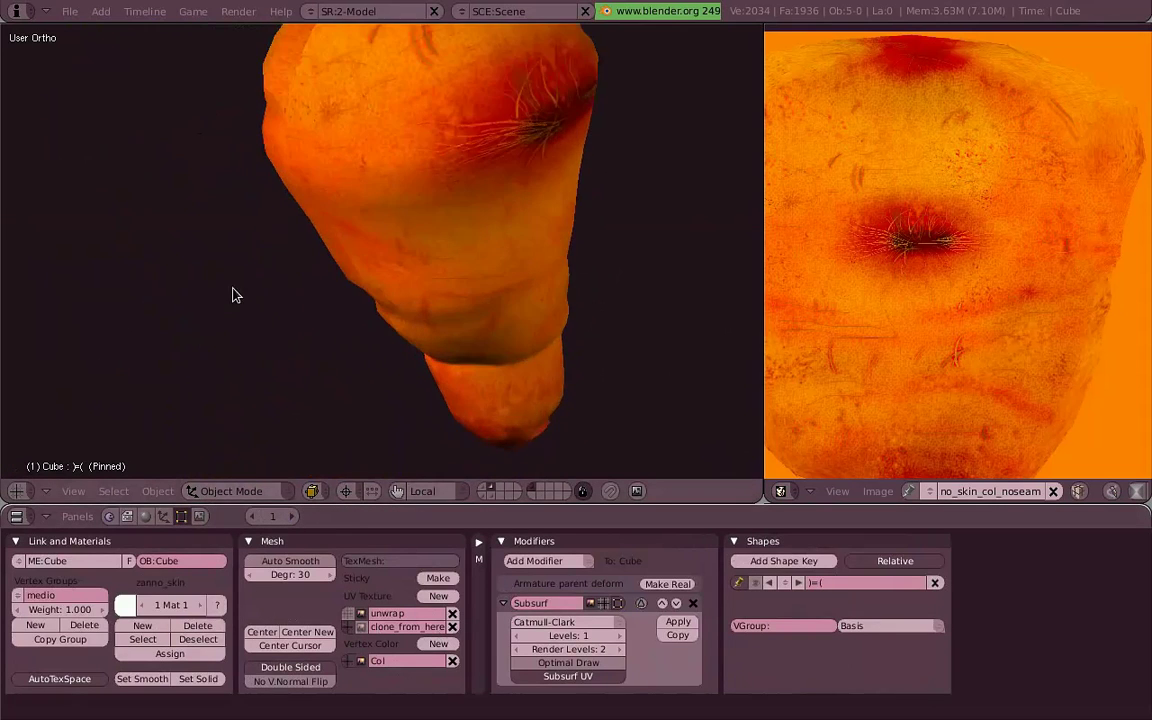
pyautogui.keyDown('shift'); pyautogui.moveTo(396, 91); pyautogui.dragTo(332, 295, button='middle'); pyautogui.keyUp('shift')
pyautogui.click(348, 613)
pyautogui.click(348, 626)
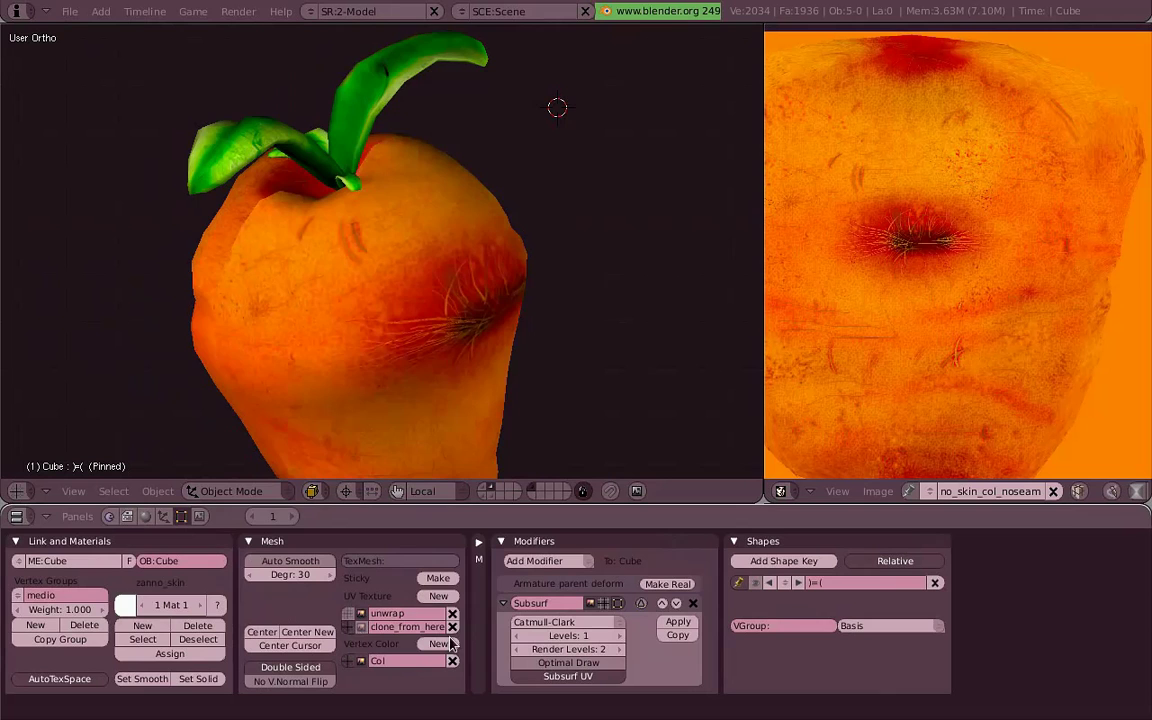
pyautogui.click(453, 626)
# - Select the carrot body, add a UV texture layer and name it badass_tattoo
pyautogui.press('KP_1')
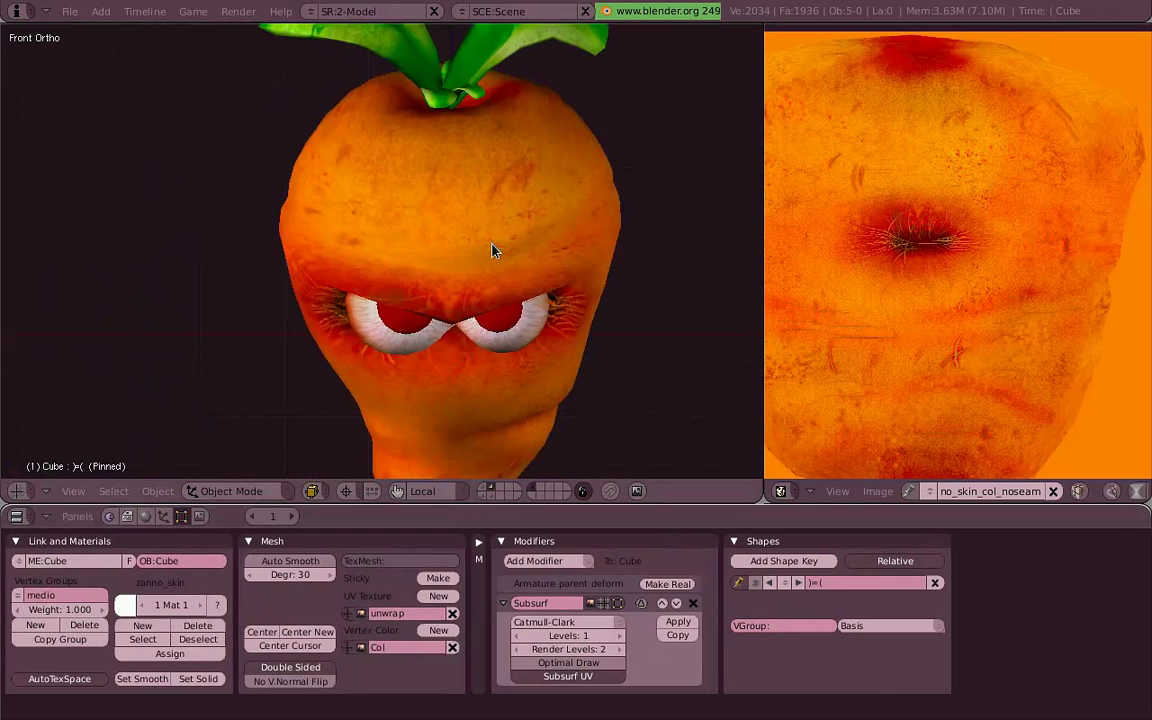
pyautogui.moveTo(494, 249)
pyautogui.keyDown('shift'); pyautogui.mouseDown(button='middle')
pyautogui.moveTo(452, 129)
pyautogui.moveTo(472, 251)
pyautogui.mouseUp(button='middle'); pyautogui.keyUp('shift')
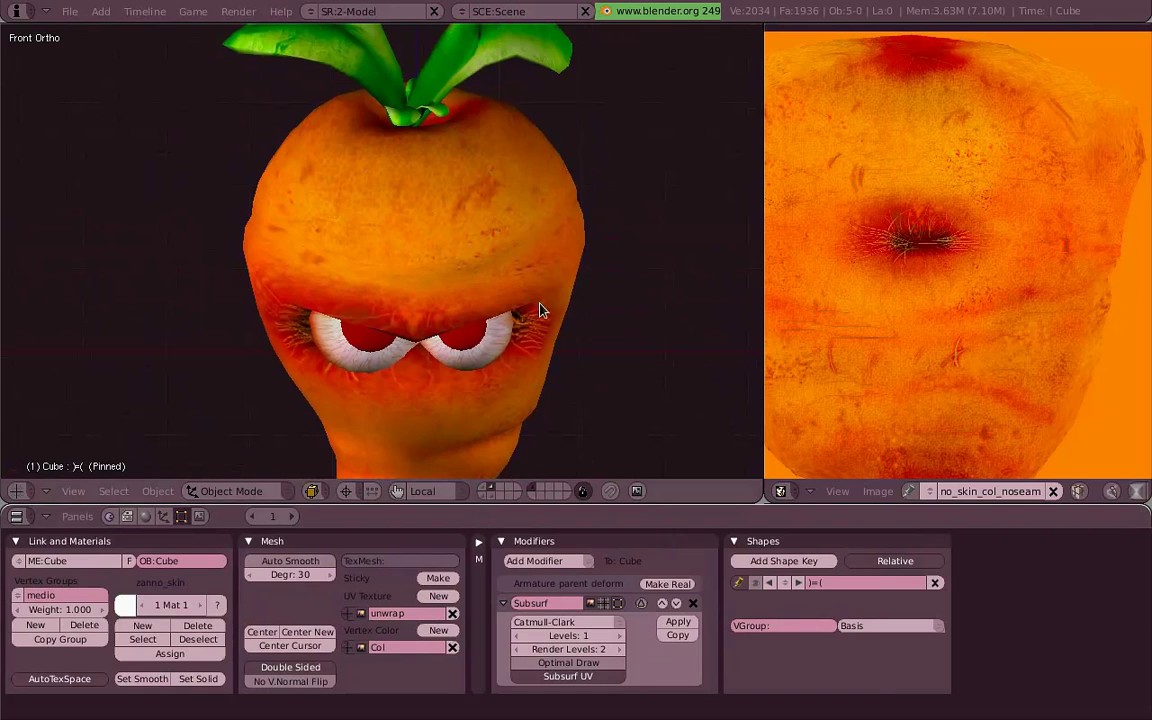
pyautogui.keyDown('shift'); pyautogui.moveTo(540, 310); pyautogui.dragTo(540, 298, button='middle'); pyautogui.keyUp('shift')
pyautogui.rightClick(553, 203)
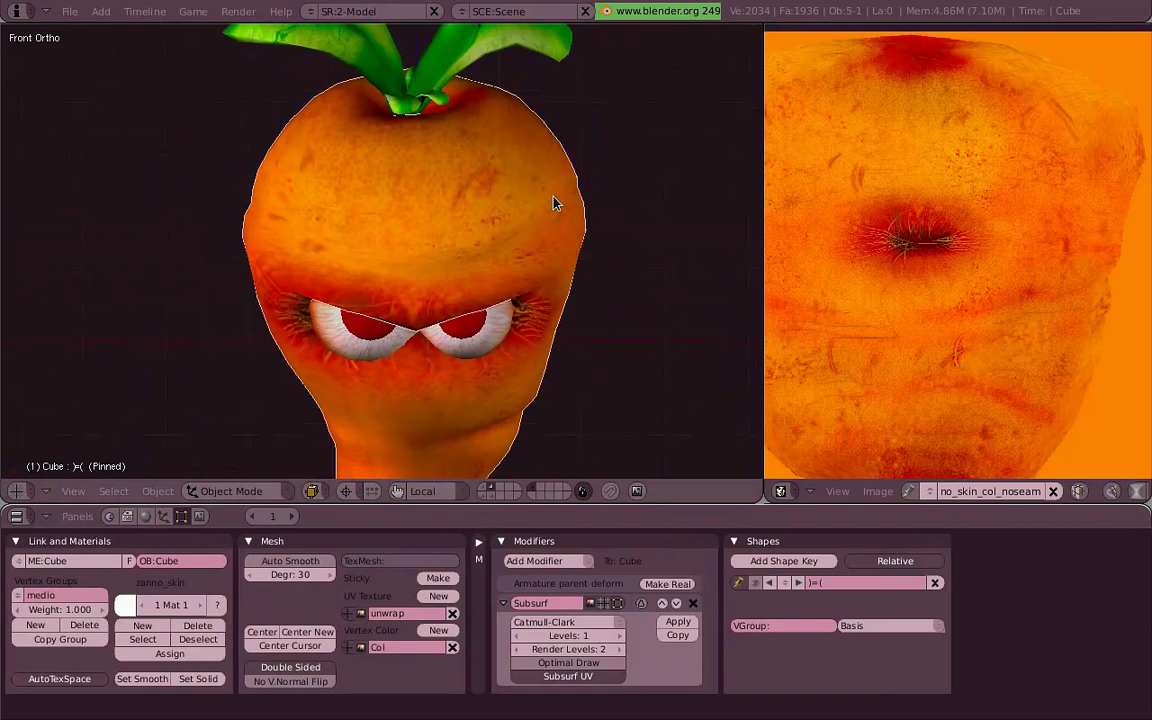
pyautogui.click(452, 600)
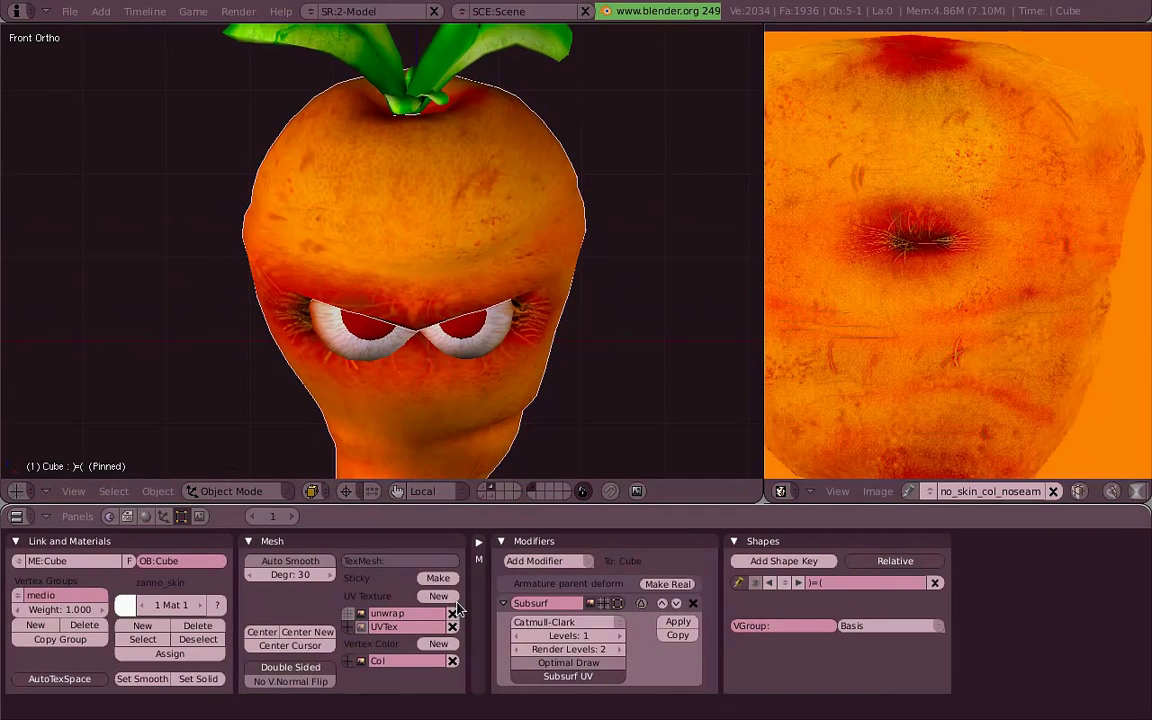
pyautogui.click(438, 628)
pyautogui.write('badas')
pyautogui.press('Return')
# - Enter Edit Mode on the carrot and unlink the skin colour image from the badass_tattoo UV layer
pyautogui.press('Tab')
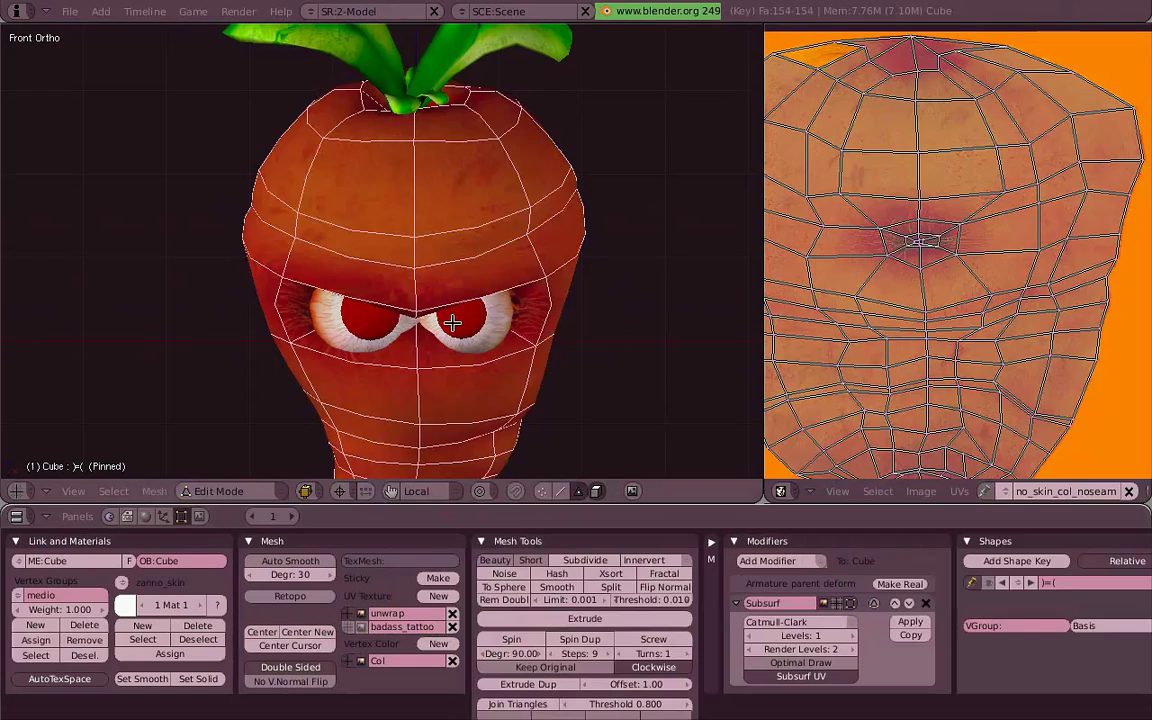
pyautogui.press('Tab')
pyautogui.press('Tab')
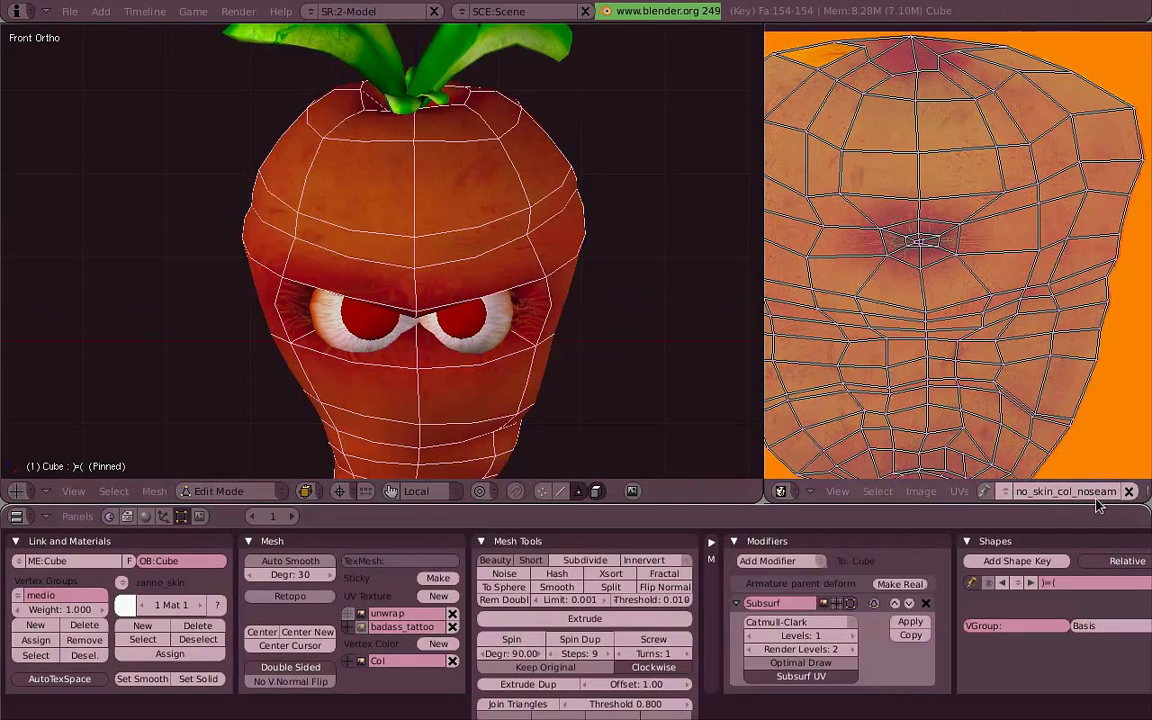
pyautogui.click(1133, 493)
pyautogui.scroll(4, 916, 420)
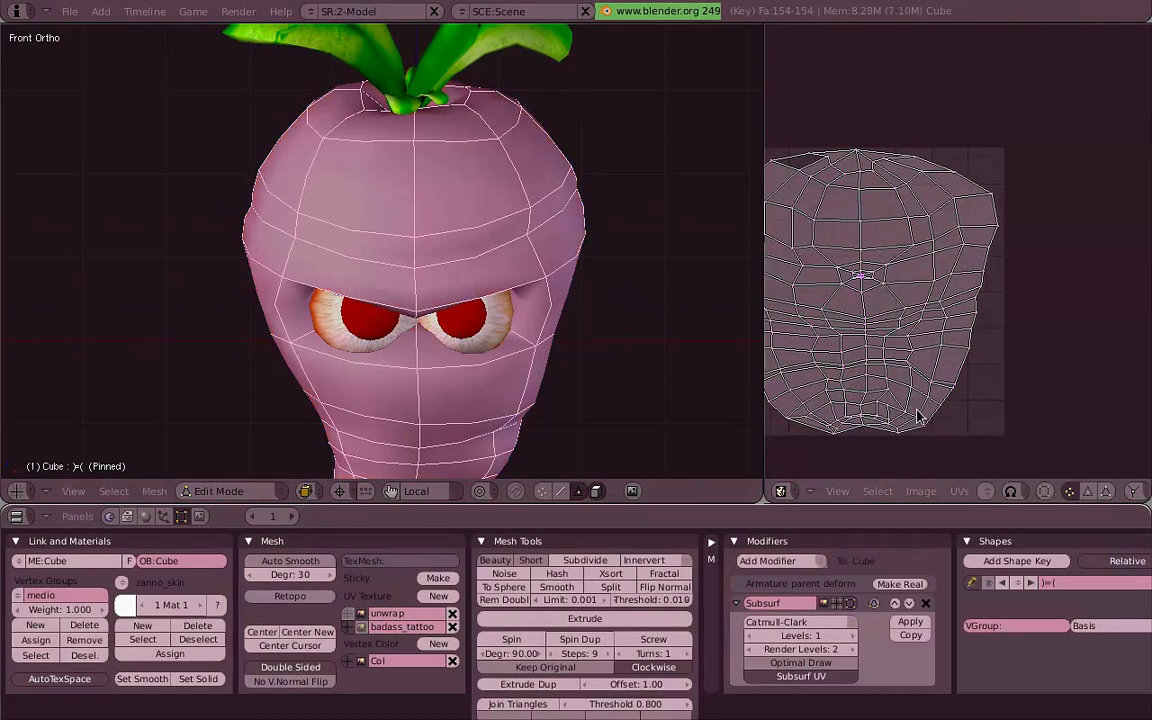
# - Clear the face selection and circle-select the front faces of the forehead and around the outer eye corners
pyautogui.press('a')
pyautogui.moveTo(491, 252); pyautogui.dragTo(464, 219, button='middle')
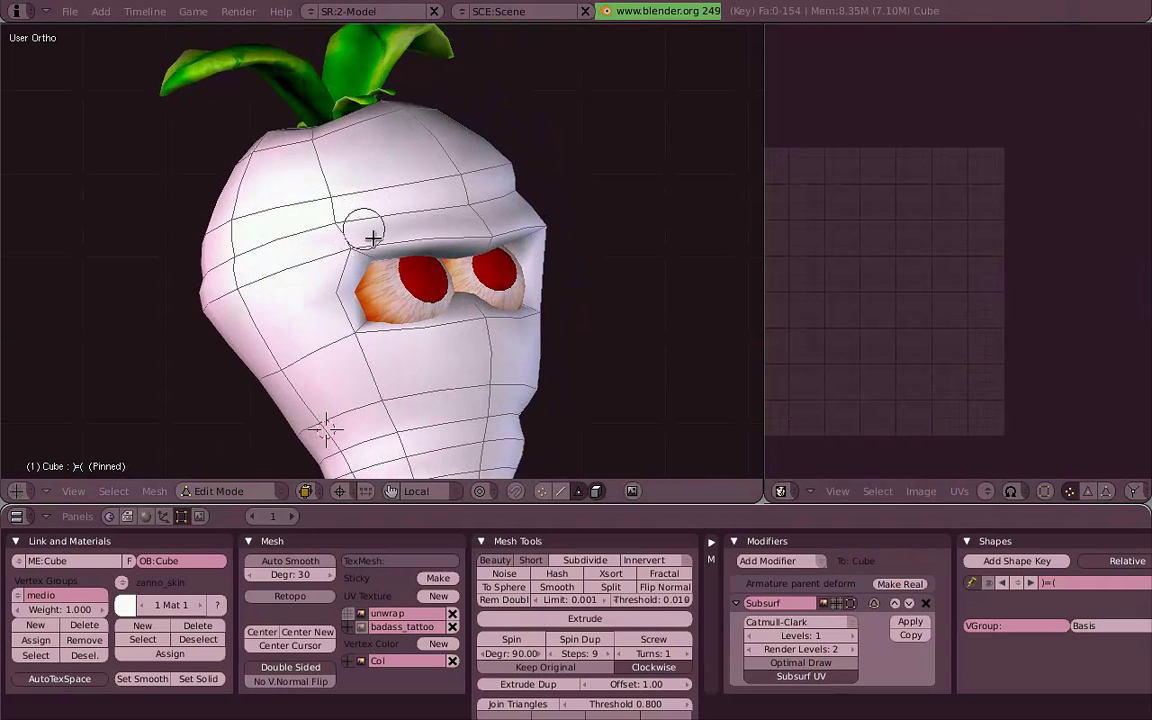
pyautogui.moveTo(372, 237)
pyautogui.mouseDown()
pyautogui.moveTo(358, 180)
pyautogui.moveTo(481, 200)
pyautogui.moveTo(404, 143)
pyautogui.mouseUp()
pyautogui.rightClick(404, 143)
pyautogui.moveTo(514, 180); pyautogui.dragTo(351, 258, button='middle')
pyautogui.press('b')
pyautogui.press('b')
pyautogui.moveTo(470, 172); pyautogui.dragTo(506, 267)
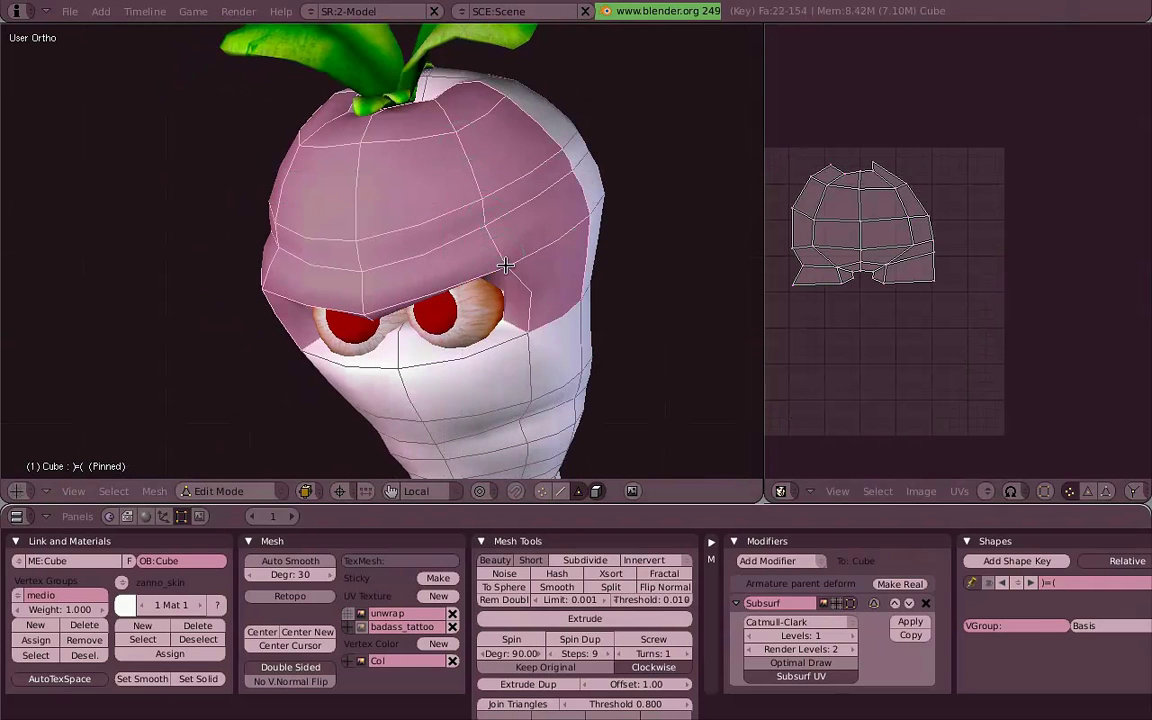
pyautogui.rightClick(506, 267)
pyautogui.moveTo(506, 267)
pyautogui.mouseDown(button='middle')
pyautogui.moveTo(373, 139)
pyautogui.moveTo(260, 200)
pyautogui.moveTo(435, 260)
pyautogui.mouseUp(button='middle')
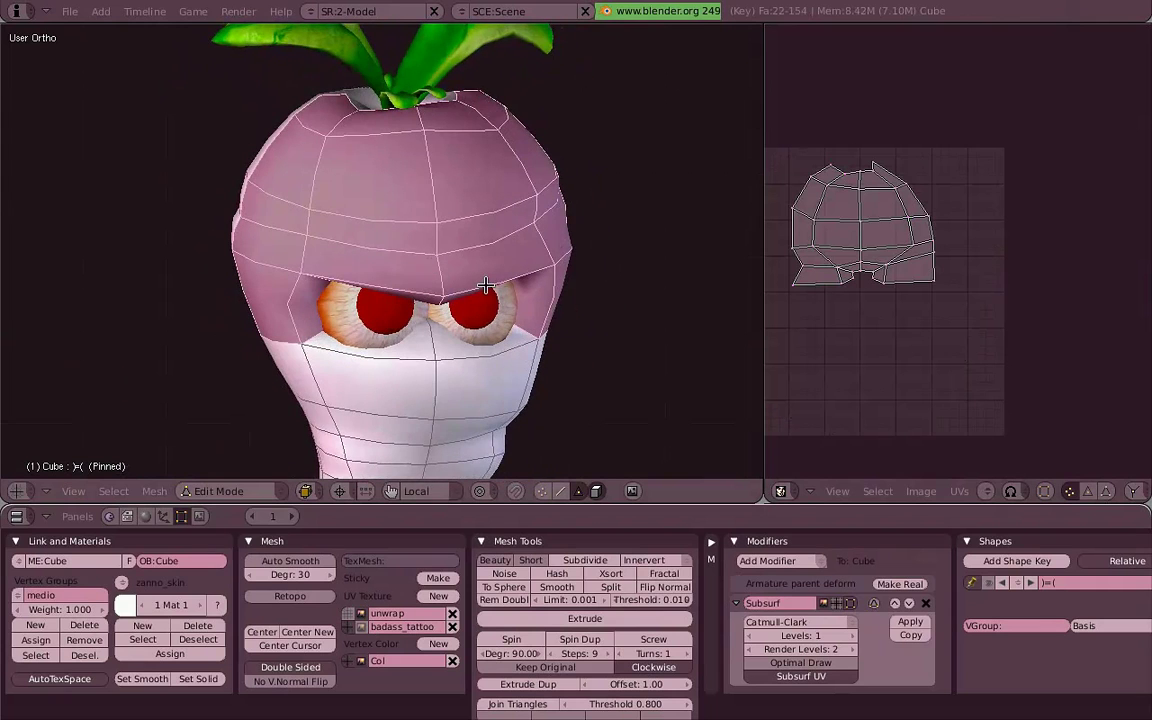
# - Unwrap the selected forehead faces from the front view
pyautogui.press('KP_1')
pyautogui.press('u')
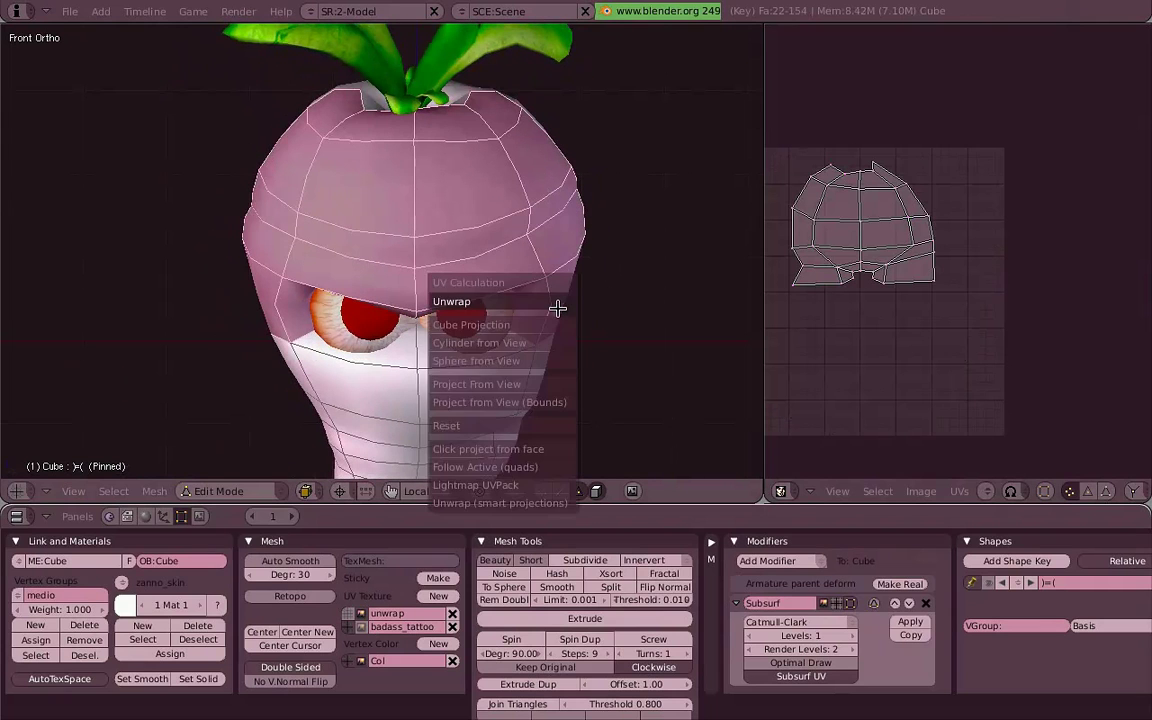
pyautogui.click(548, 306)
pyautogui.scroll(-2, 845, 302)
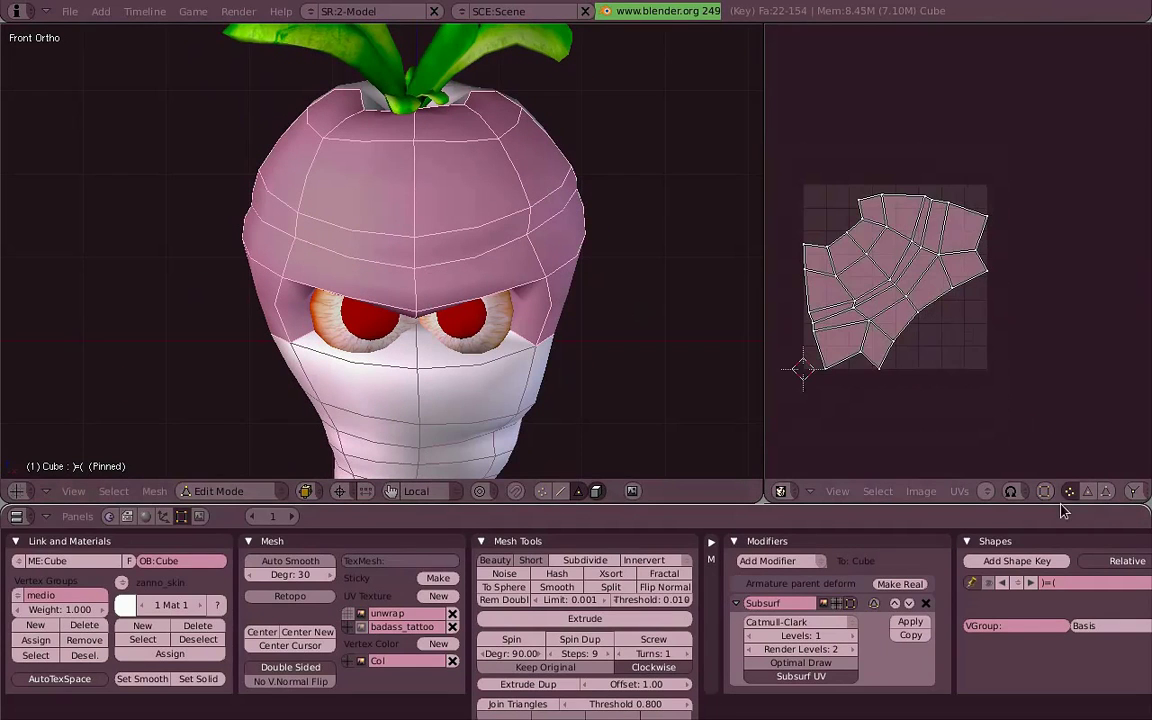
# - Load zannos_badass_tattoo.png as the image for the unwrapped faces
pyautogui.click(912, 503)
pyautogui.click(930, 452)
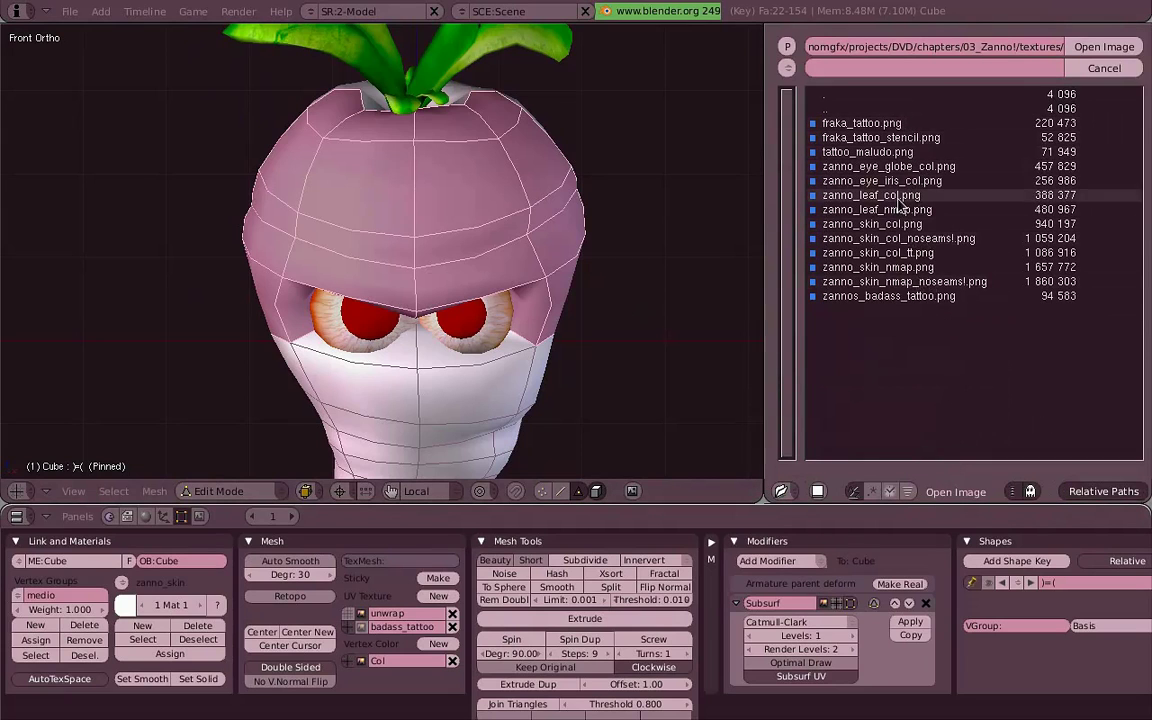
pyautogui.doubleClick(895, 297)
# - Rotate the forehead UV island upright and stretch it along the Y axis
pyautogui.press('r')
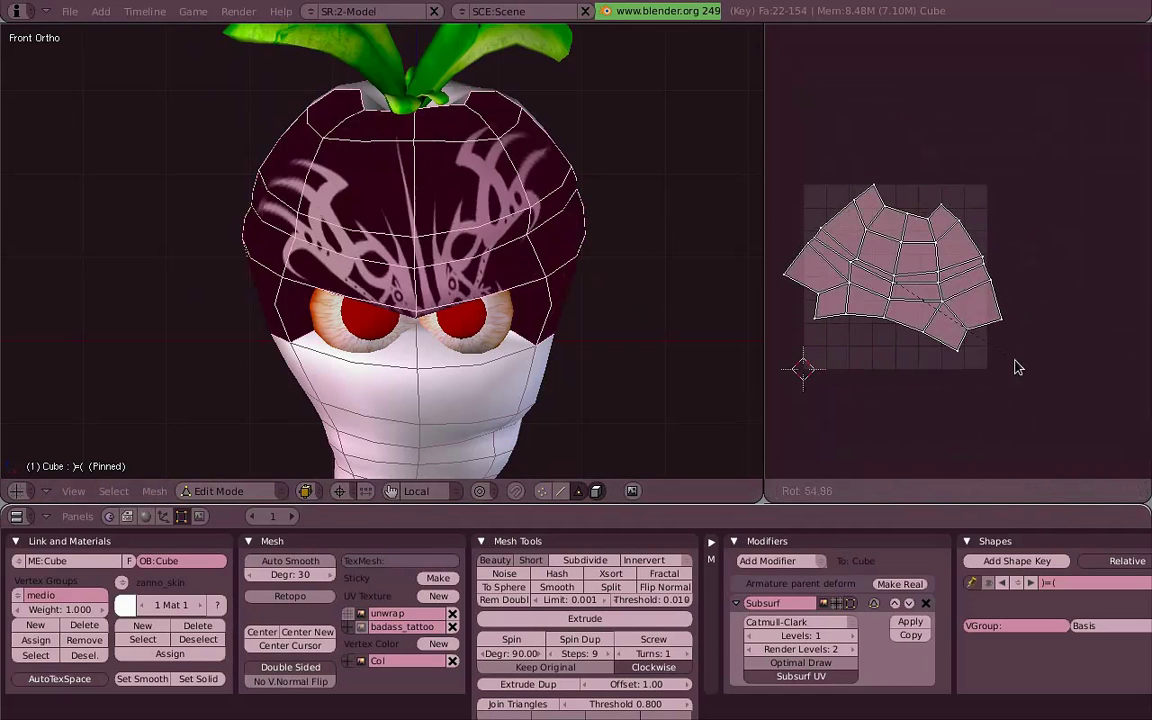
pyautogui.click(1030, 332)
pyautogui.press('s')
pyautogui.press('y')
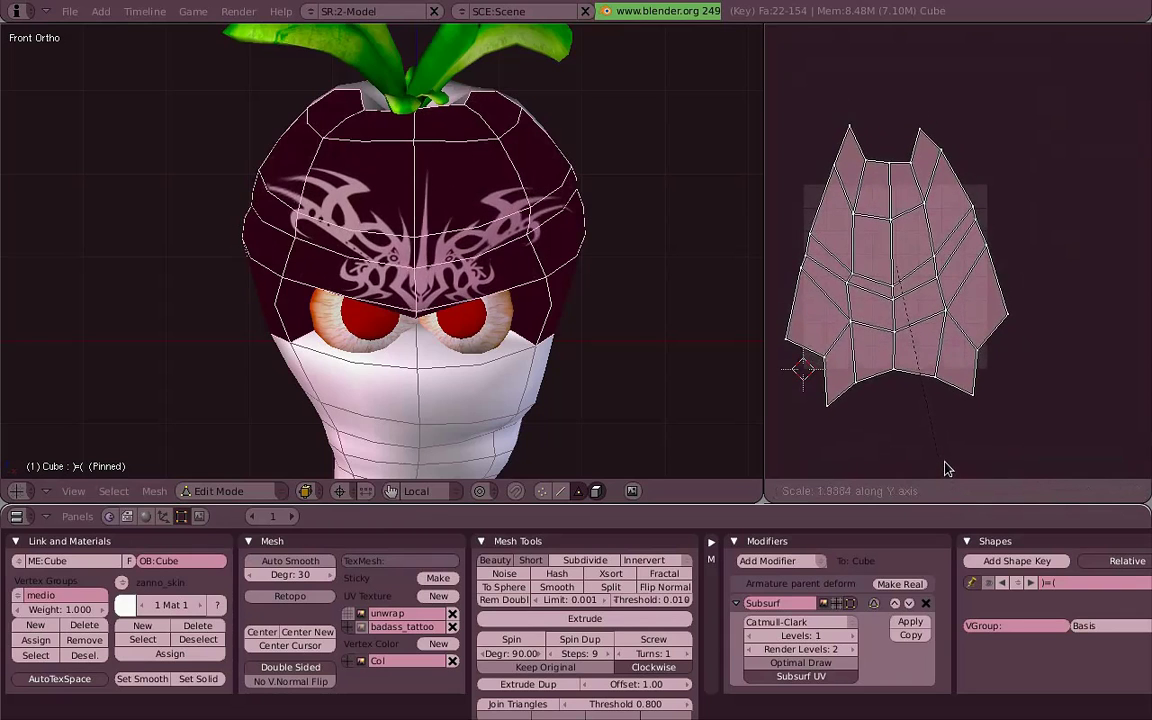
pyautogui.click(926, 398)
# - Make a forehead face beside the centre line active so the tattoo image displays behind the UVs
pyautogui.keyDown('shift'); pyautogui.rightClick(465, 187); pyautogui.keyUp('shift')
pyautogui.keyDown('shift'); pyautogui.rightClick(465, 187); pyautogui.keyUp('shift')
pyautogui.scroll(-3, 887, 304)
pyautogui.scroll(-3, 887, 303)
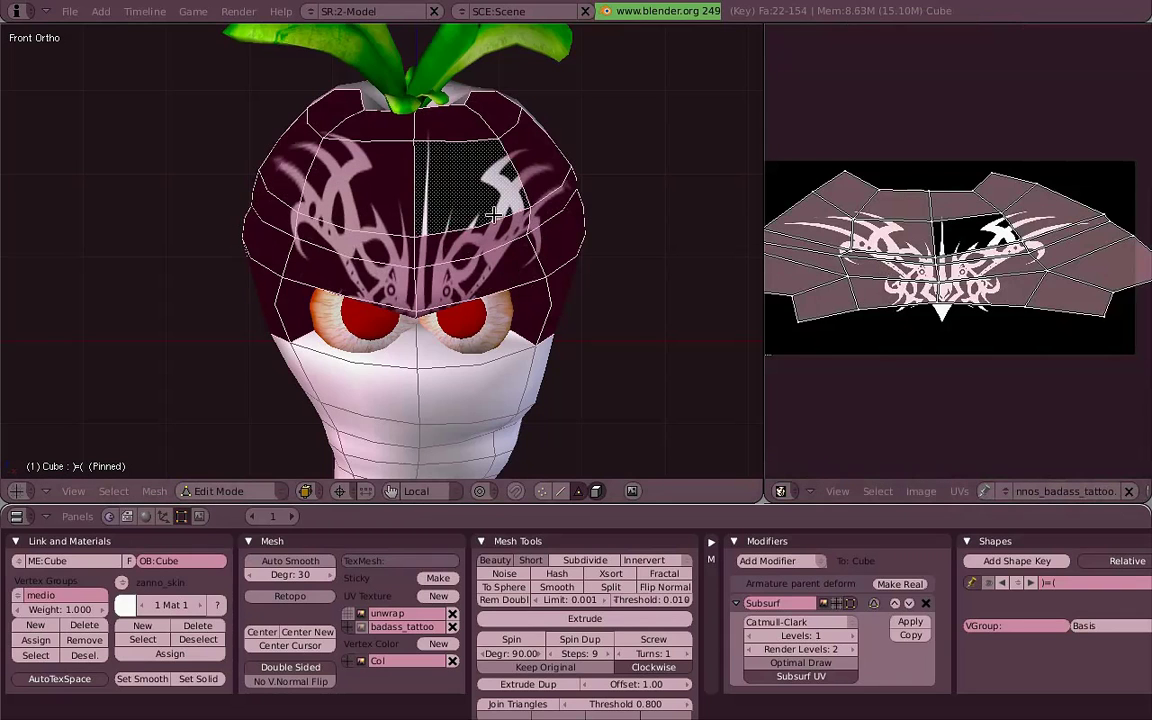
# - Rotate, move and enlarge the UV island so the tattoo is centred on the forehead
pyautogui.press('r')
pyautogui.click(982, 346)
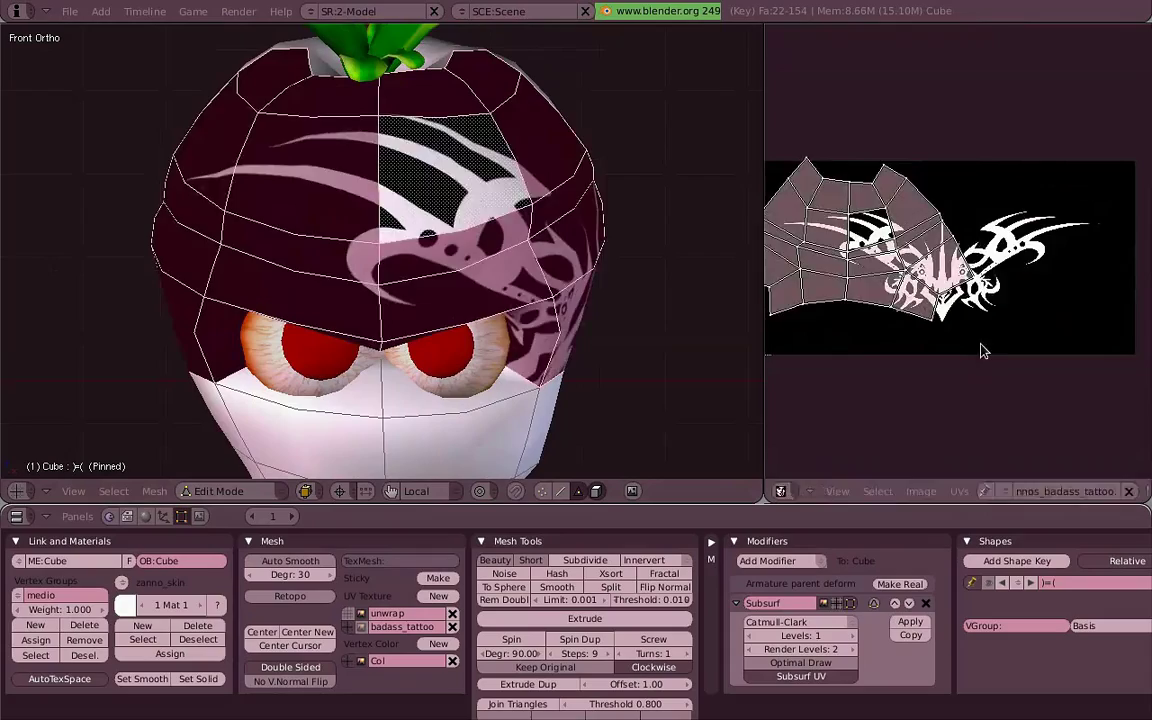
pyautogui.press('g')
pyautogui.click(1090, 378)
pyautogui.press('s')
pyautogui.click(1095, 380)
pyautogui.press('s')
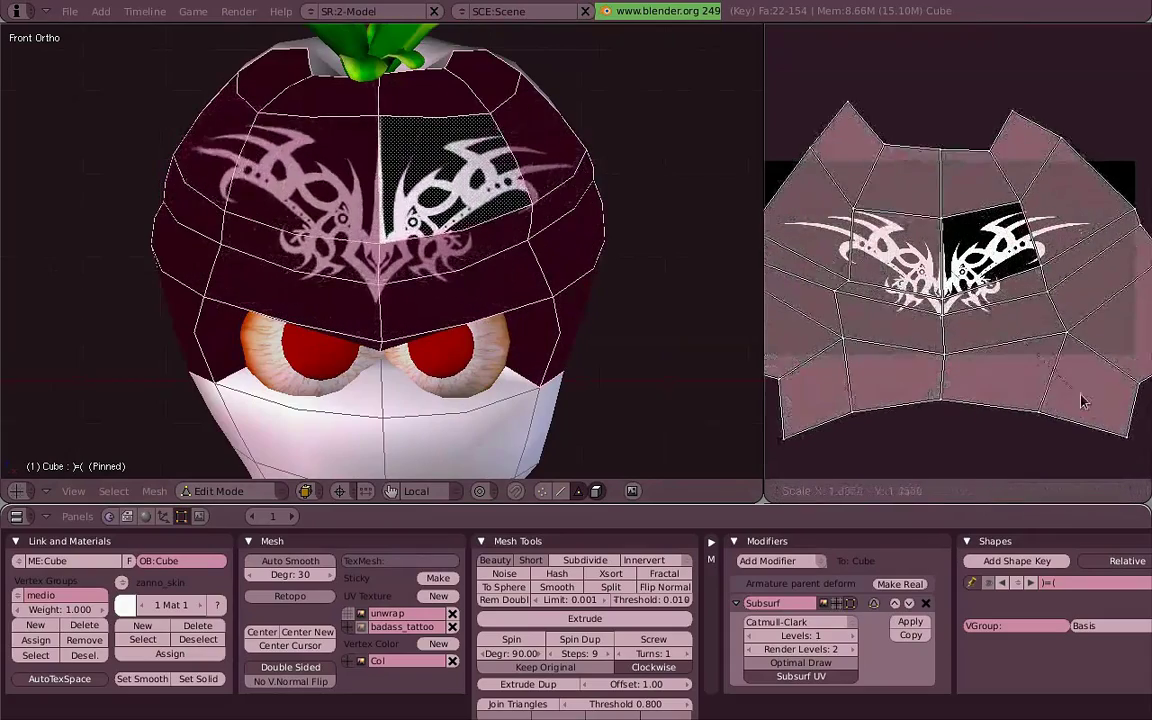
pyautogui.click(1070, 411)
# - Stretch the UV island along Y and fine-tune its size, rotation and position to set the tattoo just above the eyes
pyautogui.press('s')
pyautogui.press('y')
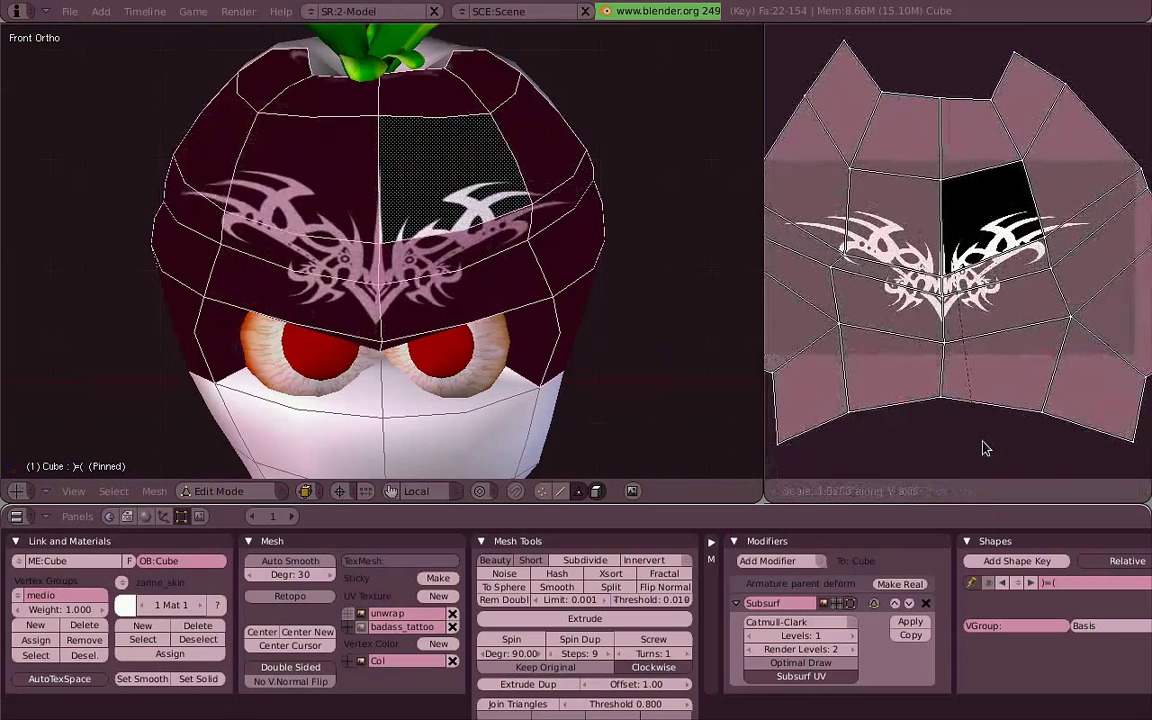
pyautogui.click(982, 441)
pyautogui.press('s')
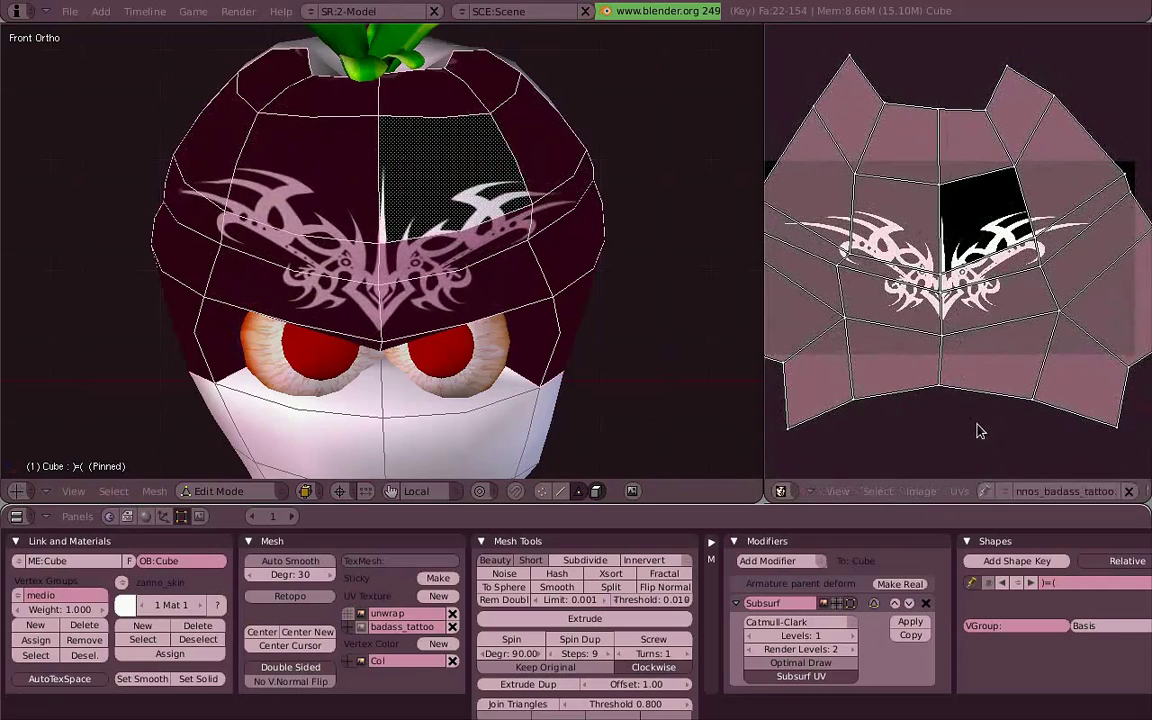
pyautogui.click(998, 393)
pyautogui.press('r')
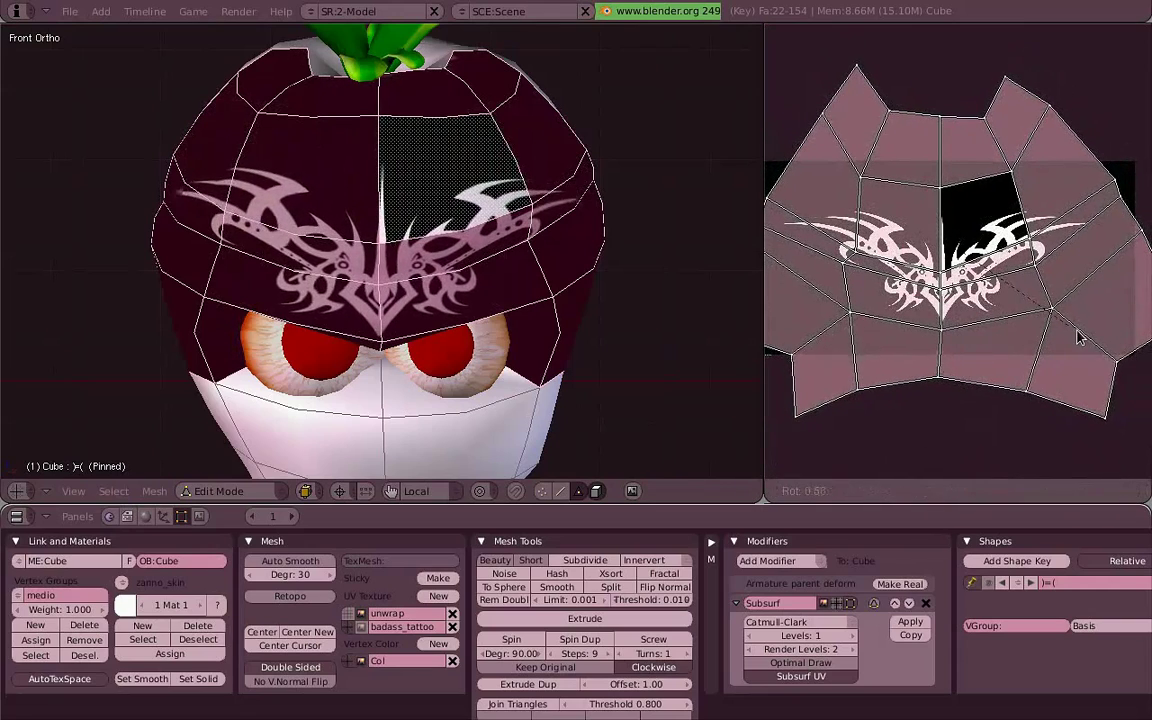
pyautogui.click(1078, 336)
pyautogui.press('g')
pyautogui.click(1080, 341)
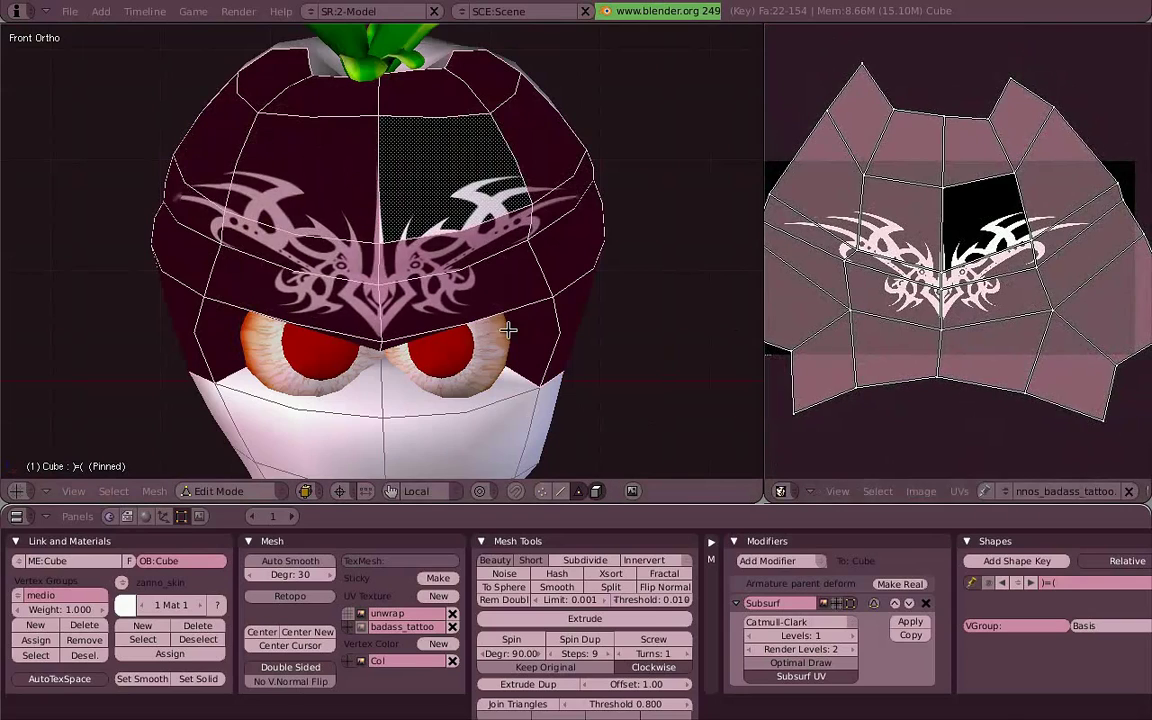
# - Leave Edit Mode and check the tattoo's placement on the carrot from the front and the sides
pyautogui.press('Tab')
pyautogui.moveTo(380, 275); pyautogui.dragTo(553, 270, button='middle')
pyautogui.press('KP_1')
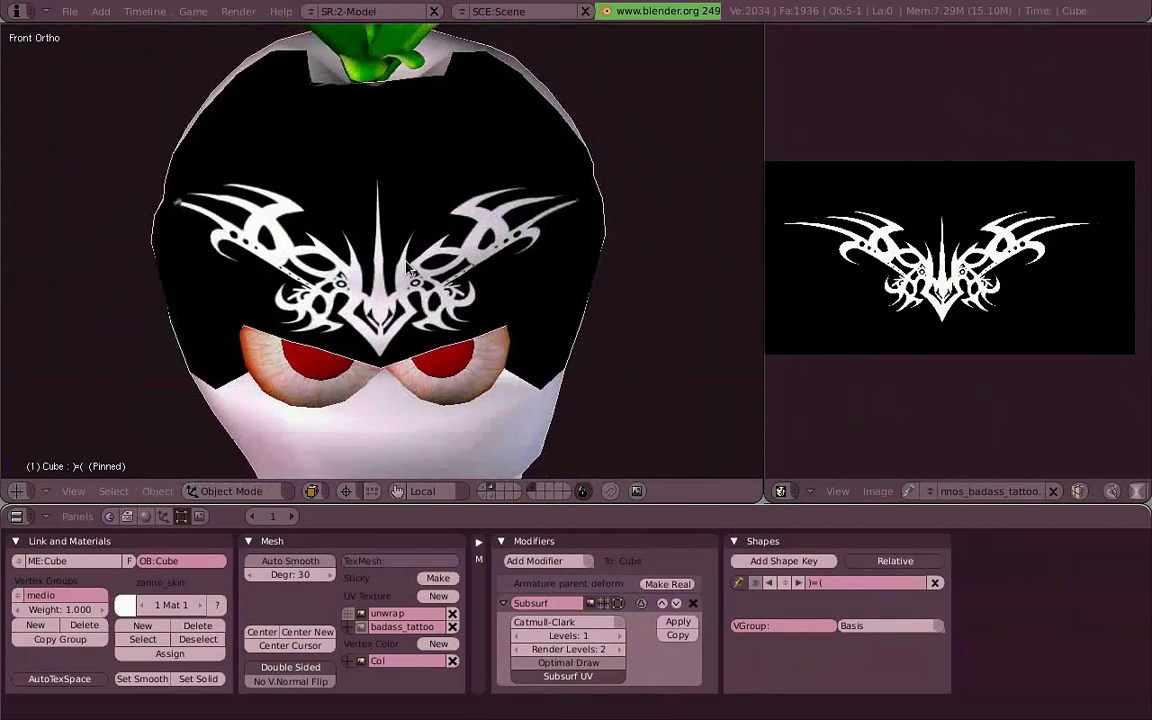
pyautogui.scroll(-4, 437, 314)
pyautogui.moveTo(437, 314); pyautogui.dragTo(164, 226, button='middle')
pyautogui.press('KP_1')
pyautogui.scroll(4, 281, 311)
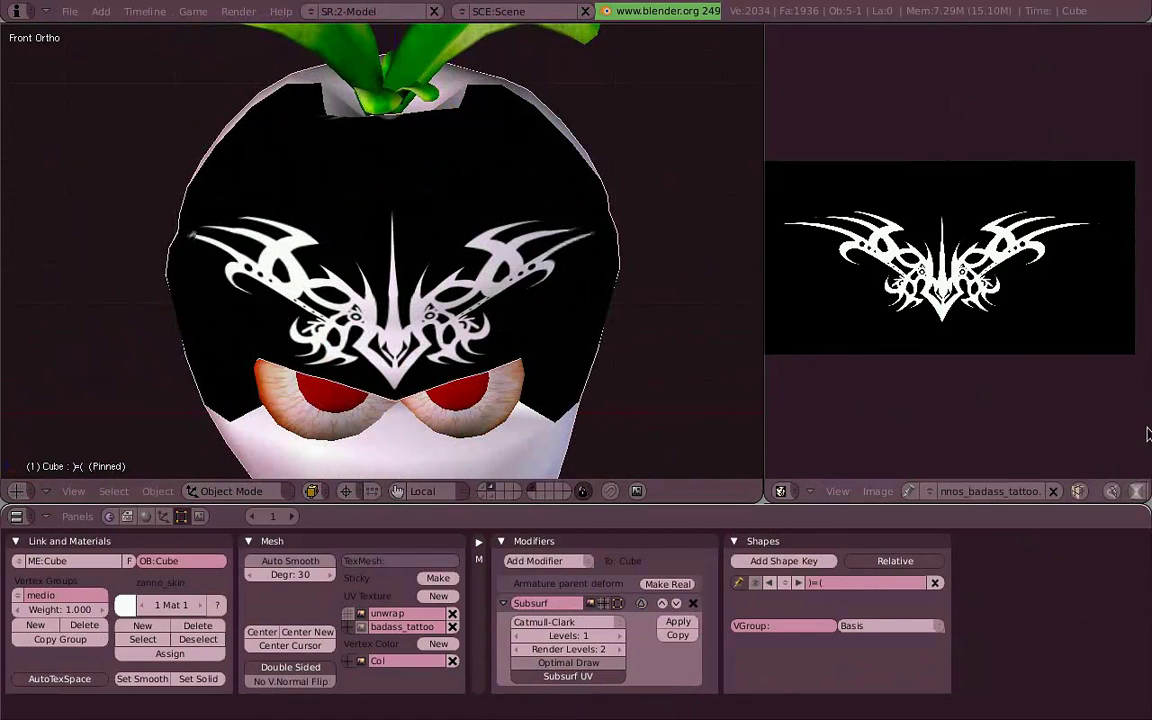
# - Display the tattoo image with its alpha transparency and compare the unwrap and badass_tattoo UV layers on the carrot
pyautogui.moveTo(1143, 500); pyautogui.dragTo(1108, 502, button='middle')
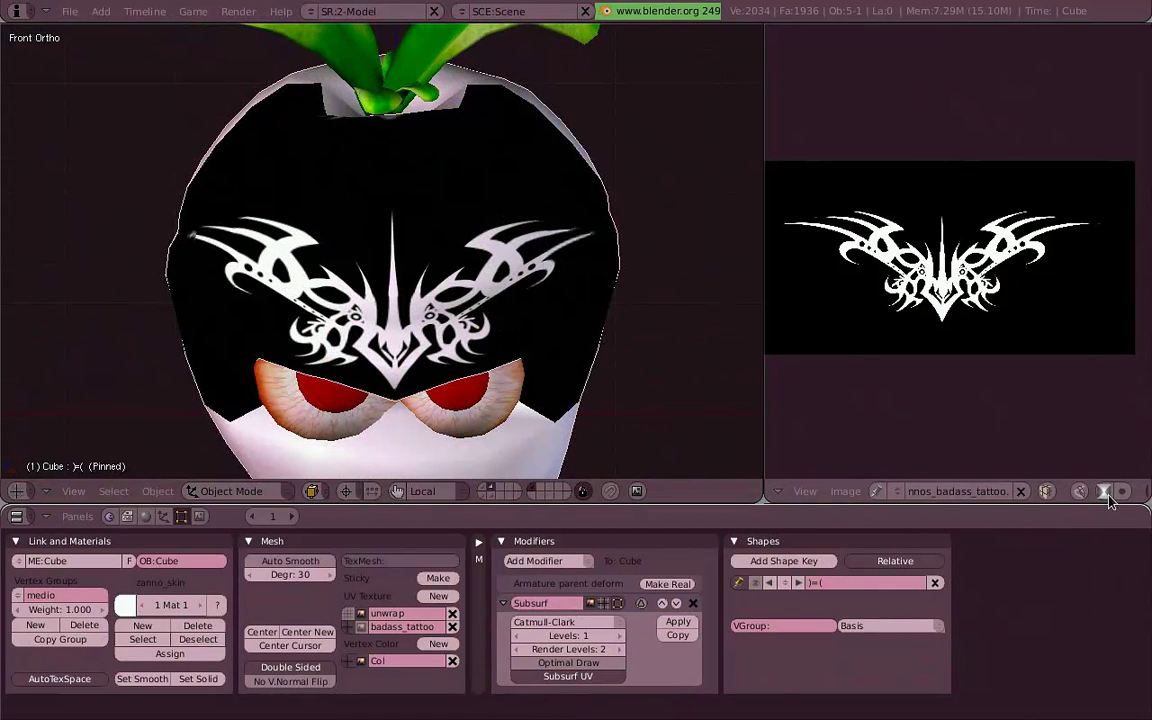
pyautogui.click(1124, 491)
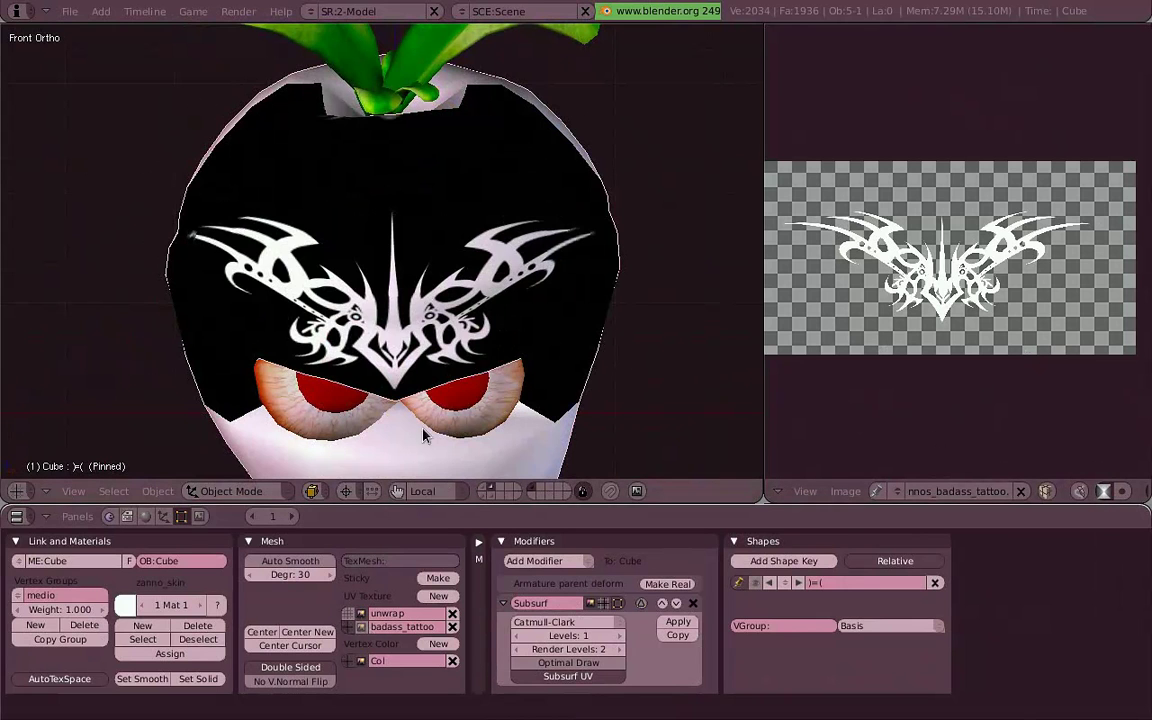
pyautogui.click(358, 614)
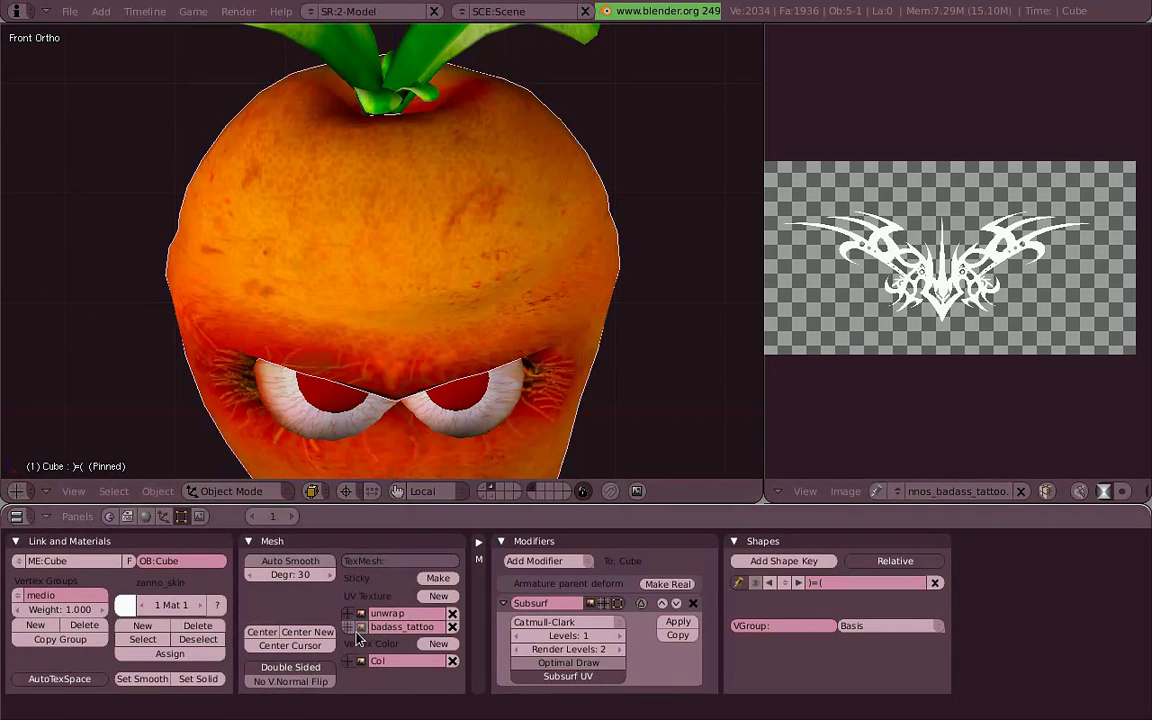
pyautogui.press('Tab')
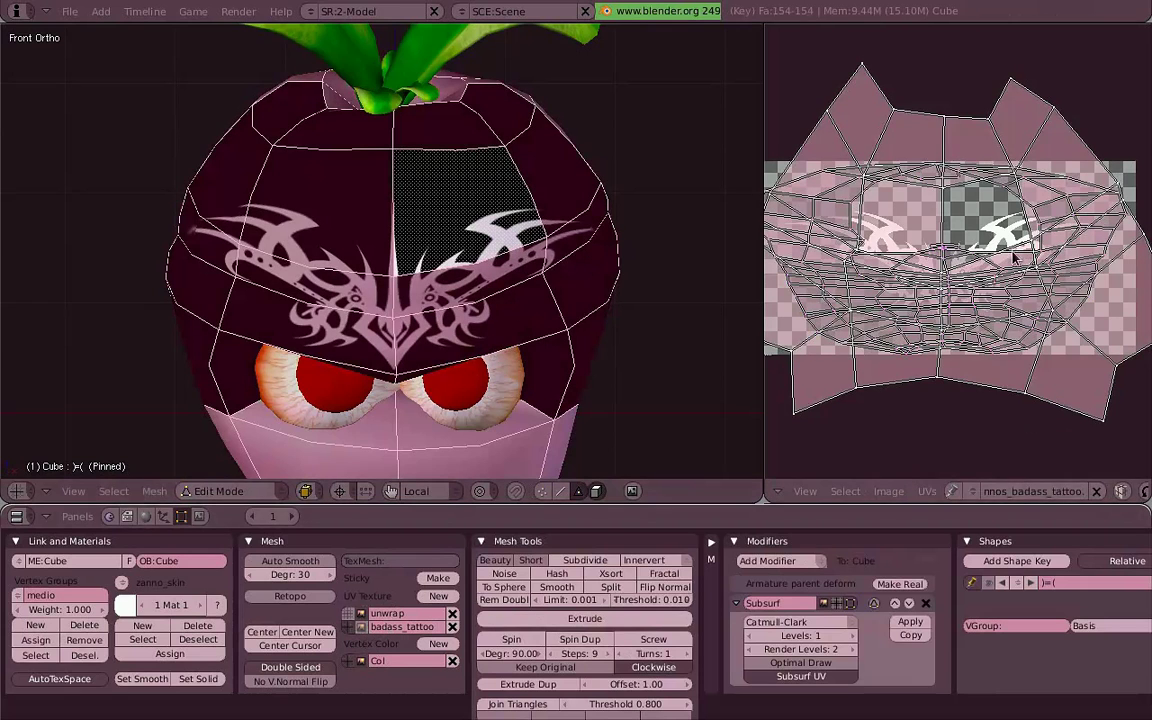
pyautogui.press('a')
pyautogui.press('Tab')
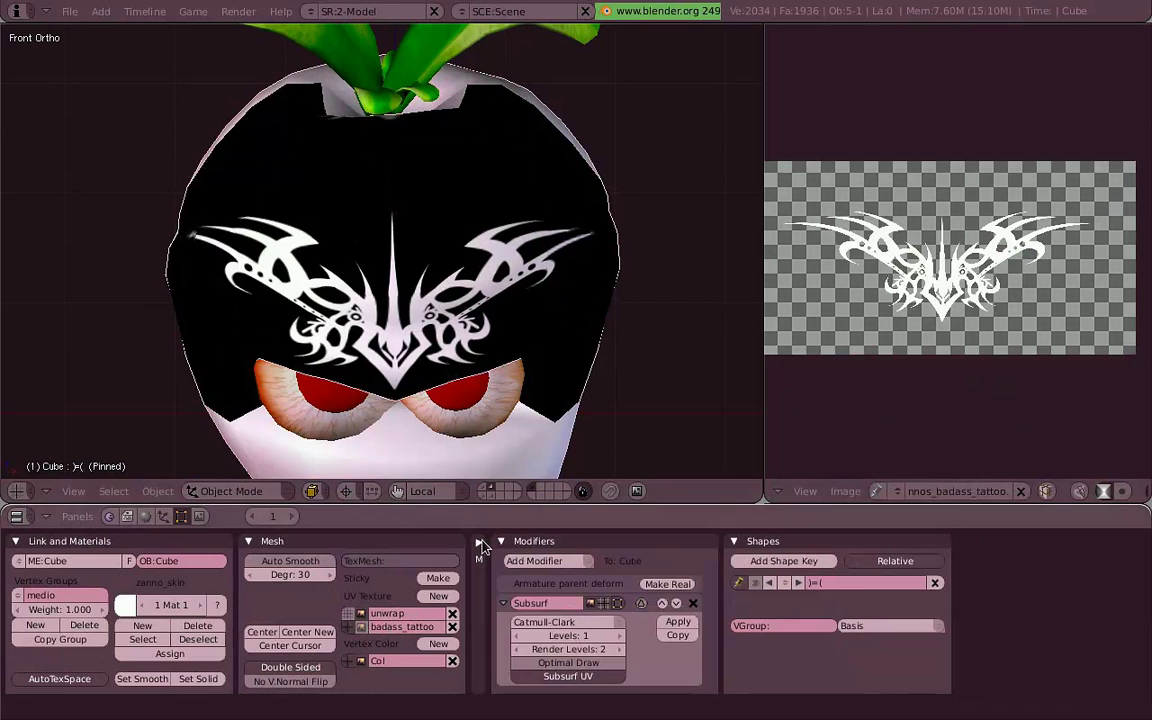
# - Switch the carrot to Texture Paint mode, make unwrap the active UV layer and frame the face from the front
pyautogui.click(240, 491)
pyautogui.click(278, 400)
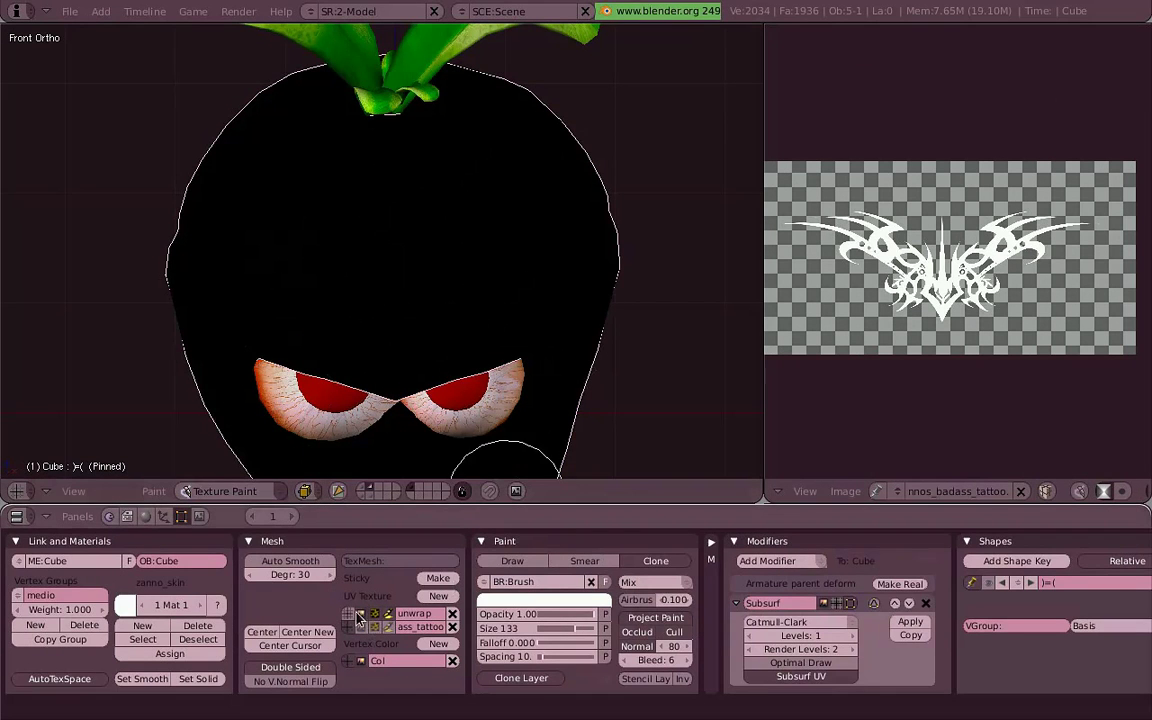
pyautogui.click(196, 12)
pyautogui.click(259, 187)
pyautogui.keyDown('shift'); pyautogui.moveTo(460, 298); pyautogui.dragTo(398, 275, button='middle'); pyautogui.keyUp('shift')
pyautogui.press('KP_1')
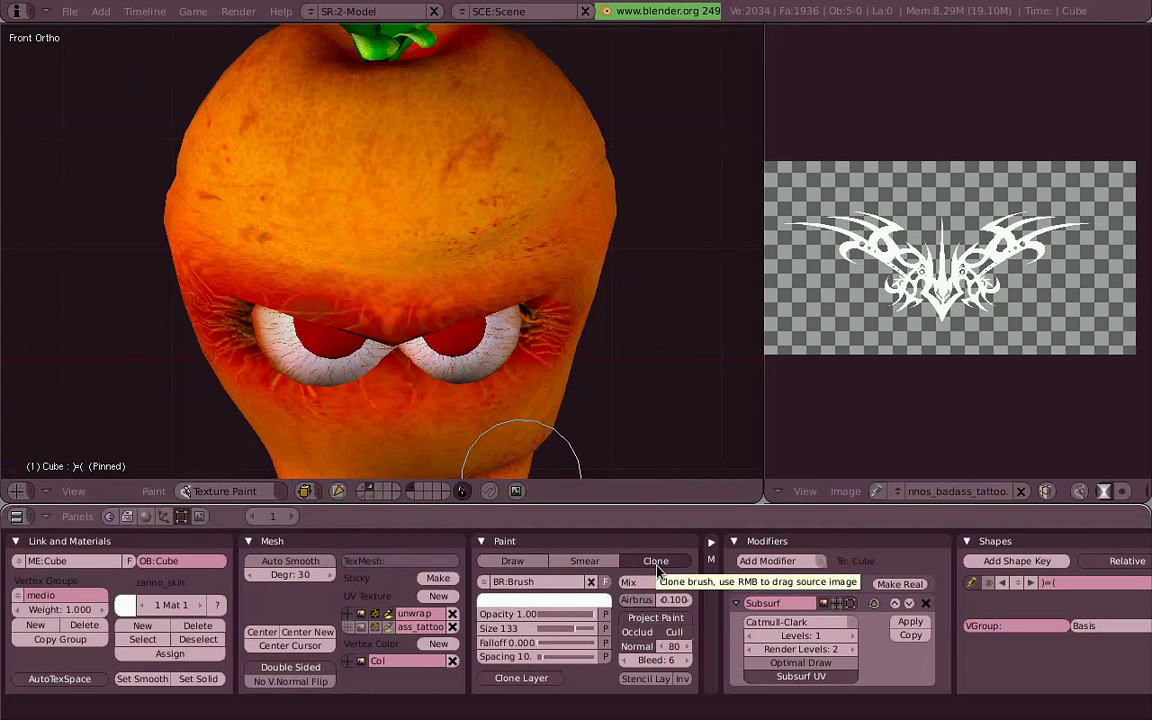
# - Choose the Draw brush with Stencil Layer enabled and assign the badass_tattoo UV layer as the stencil
pyautogui.click(532, 566)
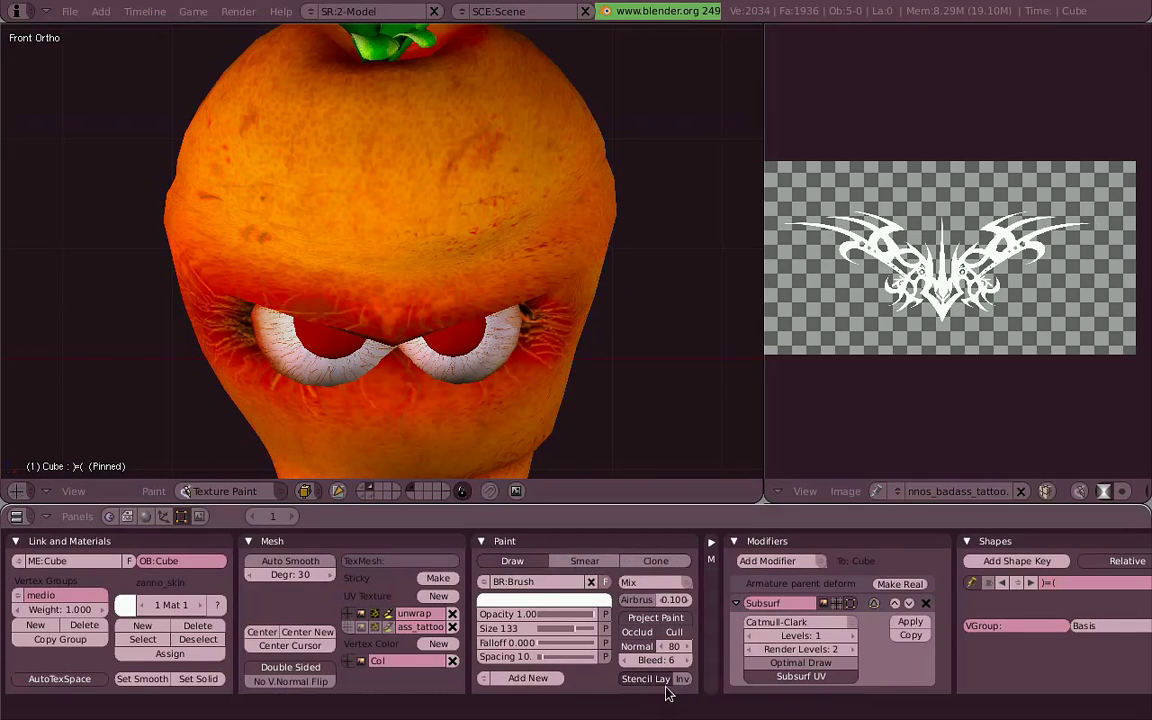
pyautogui.keyDown('ctrl'); pyautogui.moveTo(434, 644); pyautogui.dragTo(425, 513, button='middle'); pyautogui.keyUp('ctrl')
pyautogui.moveTo(424, 519); pyautogui.dragTo(430, 410)
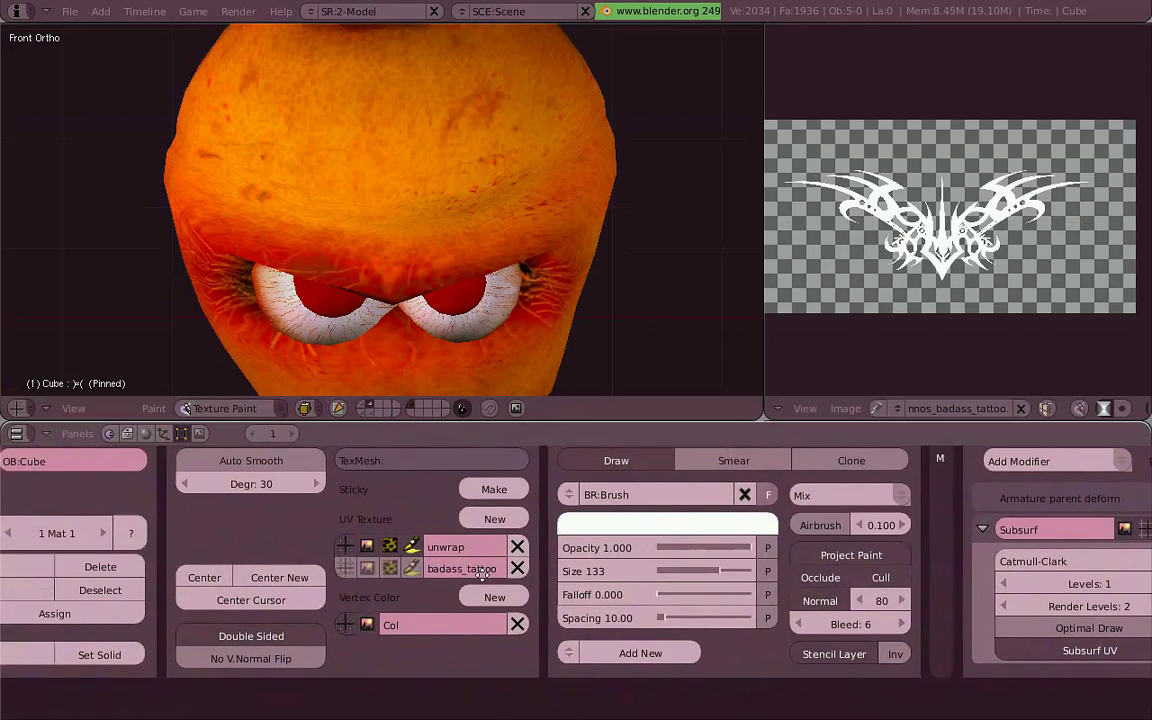
pyautogui.click(412, 569)
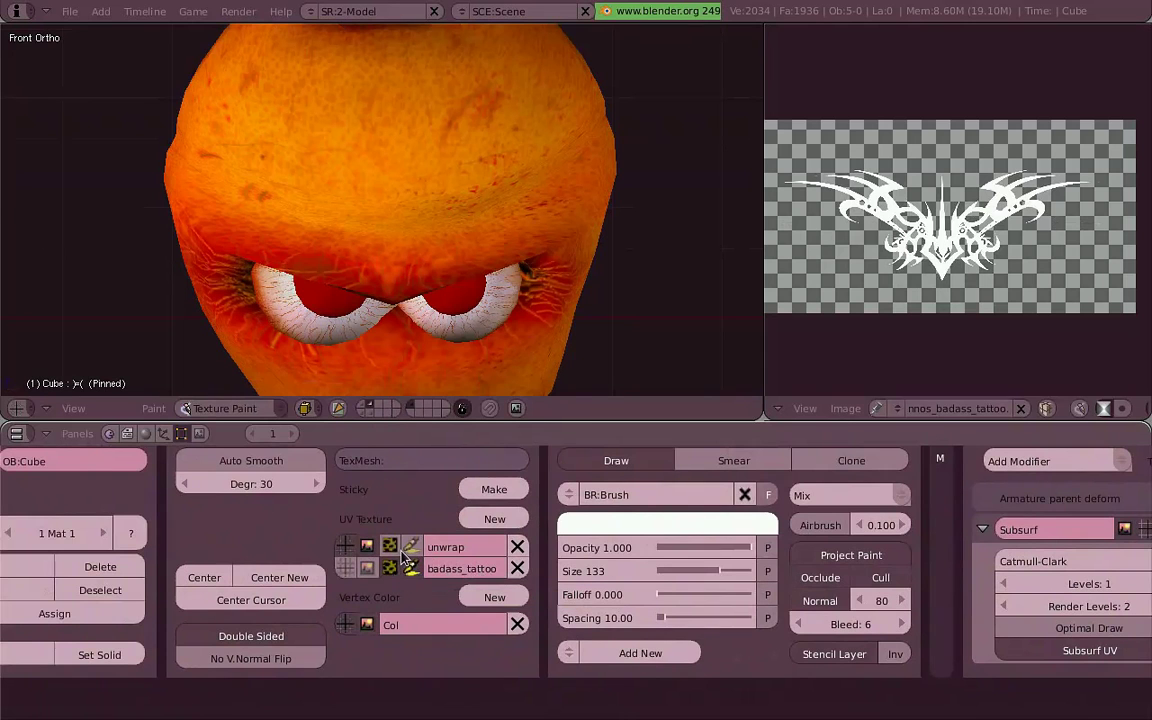
pyautogui.moveTo(490, 573); pyautogui.dragTo(494, 602, button='middle')
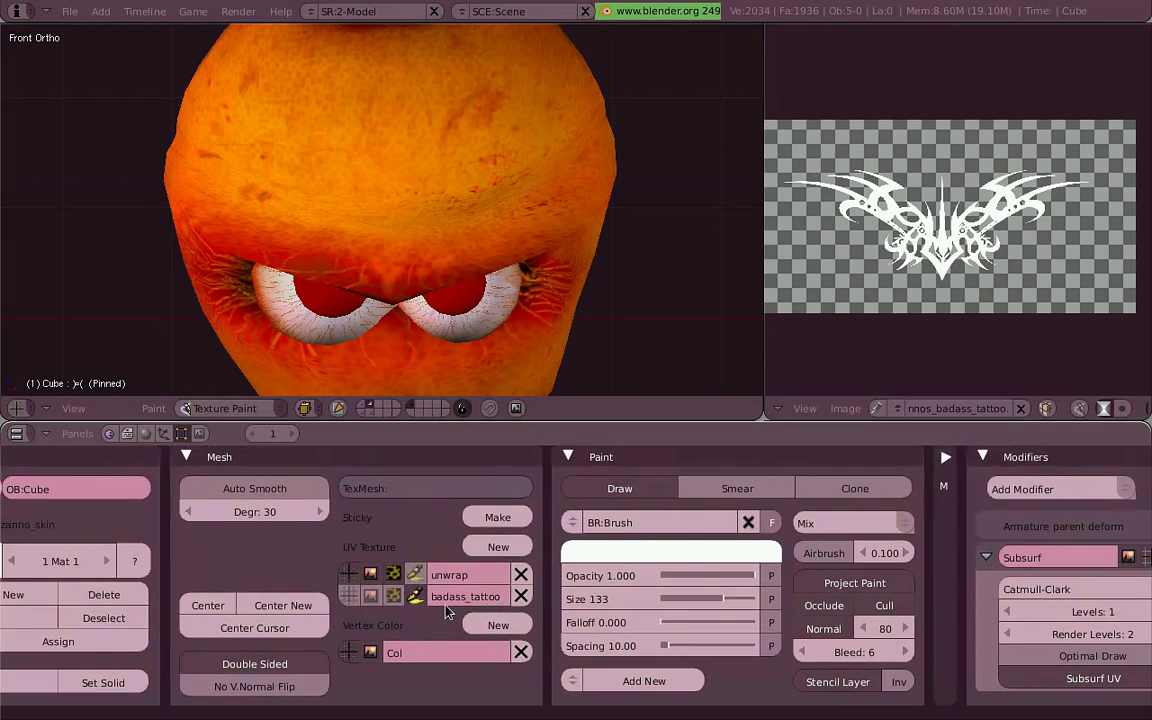
pyautogui.moveTo(500, 435); pyautogui.dragTo(500, 489)
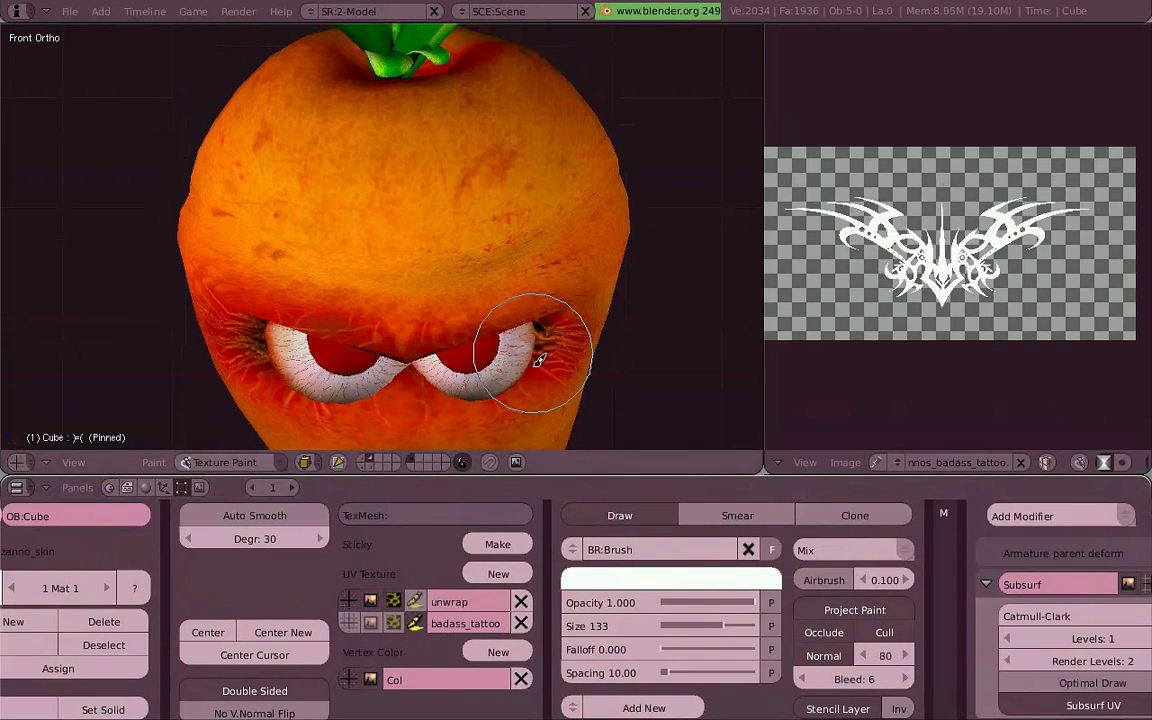
# - Try a white stroke through the tattoo stencil across the forehead and undo it
pyautogui.moveTo(365, 290)
pyautogui.mouseDown()
pyautogui.moveTo(386, 257)
pyautogui.moveTo(345, 327)
pyautogui.moveTo(399, 265)
pyautogui.moveTo(450, 280)
pyautogui.moveTo(338, 252)
pyautogui.moveTo(464, 324)
pyautogui.mouseUp()
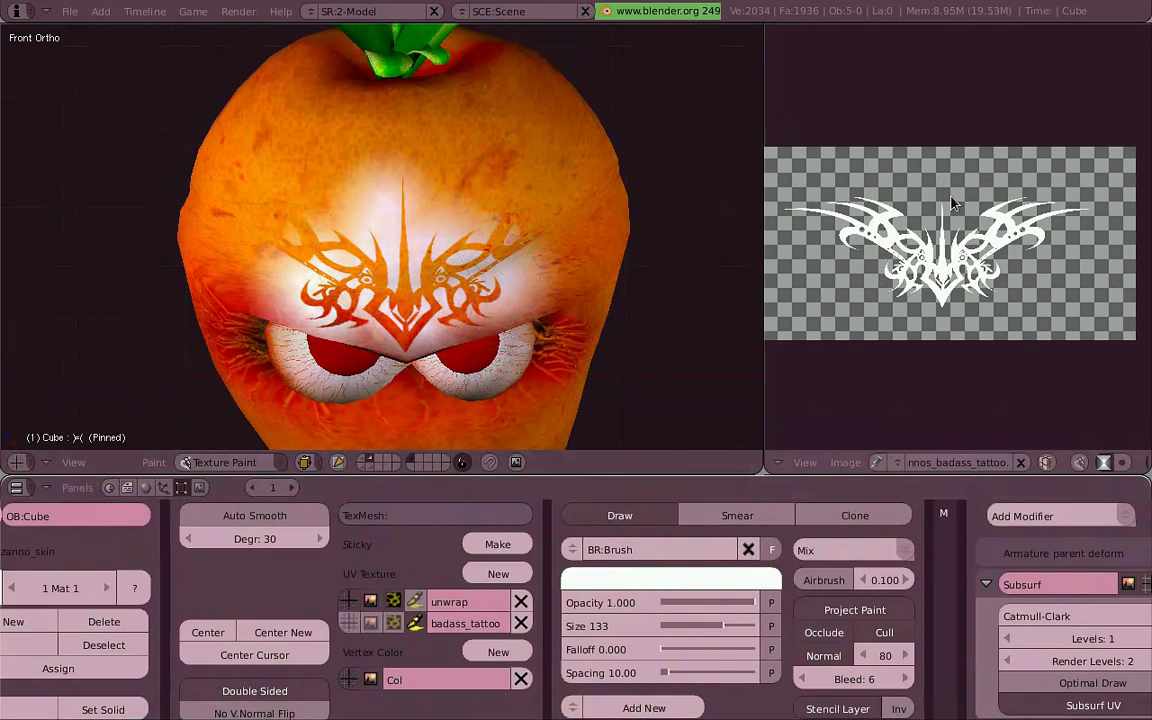
pyautogui.hotkey('ctrl', 'z')
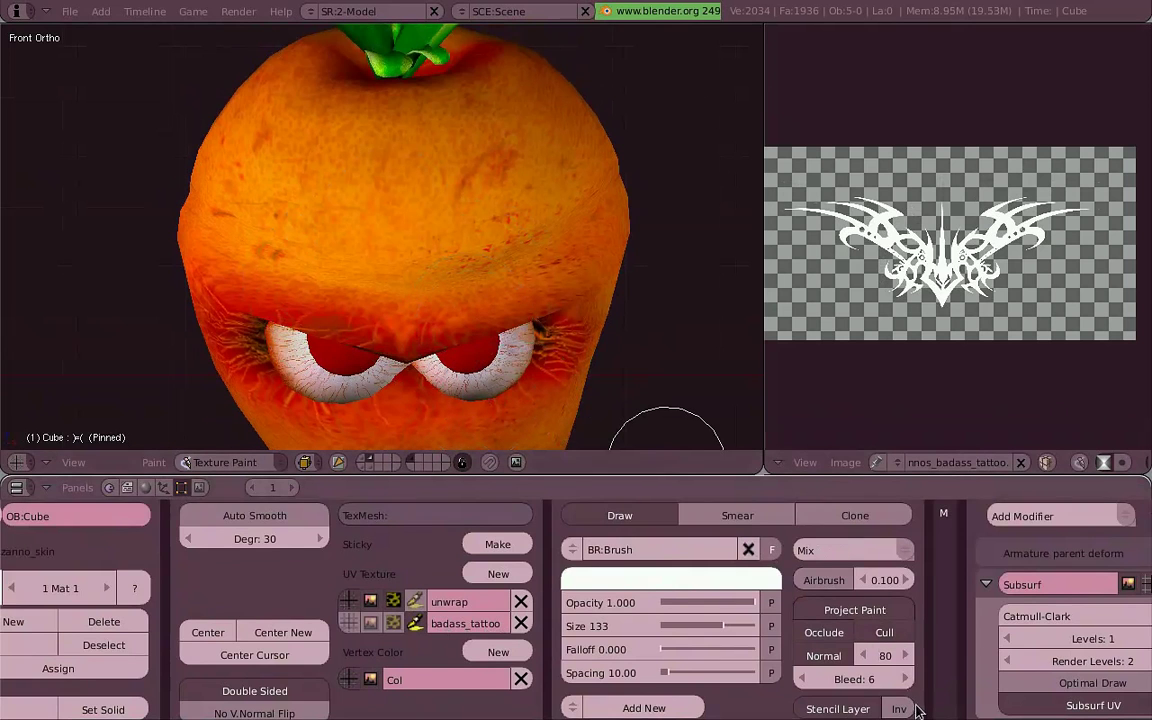
pyautogui.keyDown('ctrl'); pyautogui.moveTo(916, 711); pyautogui.dragTo(897, 692, button='middle'); pyautogui.keyUp('ctrl')
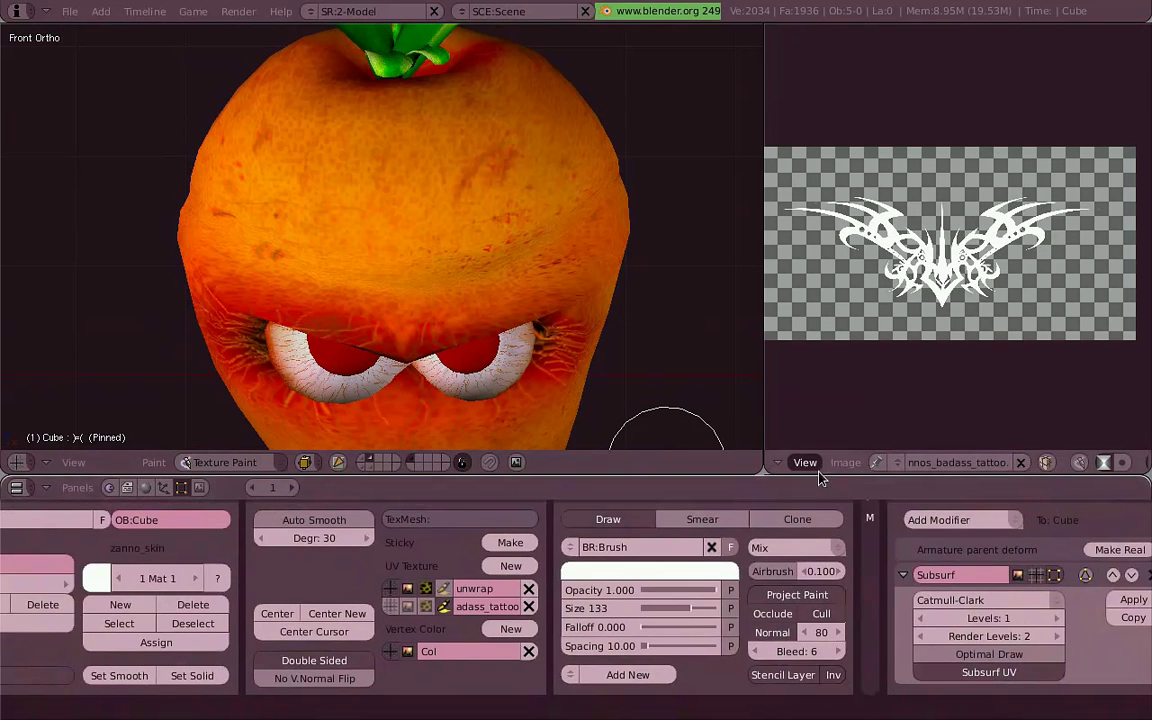
pyautogui.moveTo(831, 484); pyautogui.dragTo(831, 462)
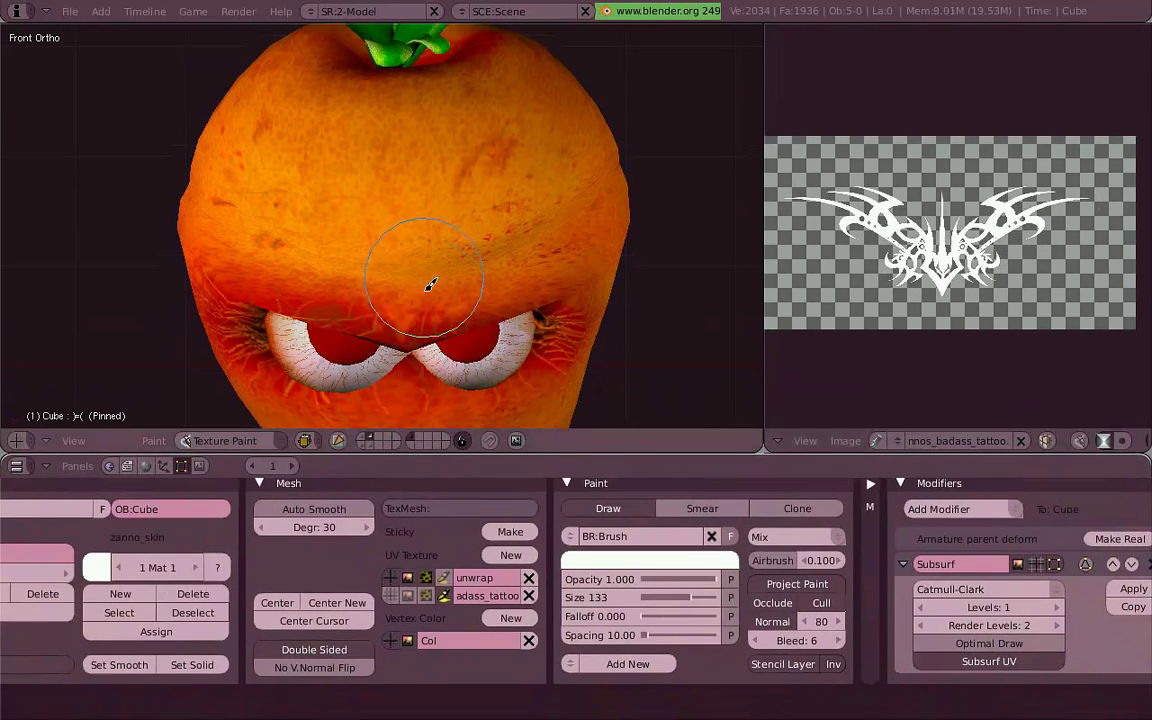
# - Set the brush colour to black and paint the tattoo through the stencil across the forehead and its sides
pyautogui.click(650, 570)
pyautogui.moveTo(419, 265)
pyautogui.mouseDown()
pyautogui.moveTo(305, 245)
pyautogui.moveTo(276, 218)
pyautogui.mouseUp()
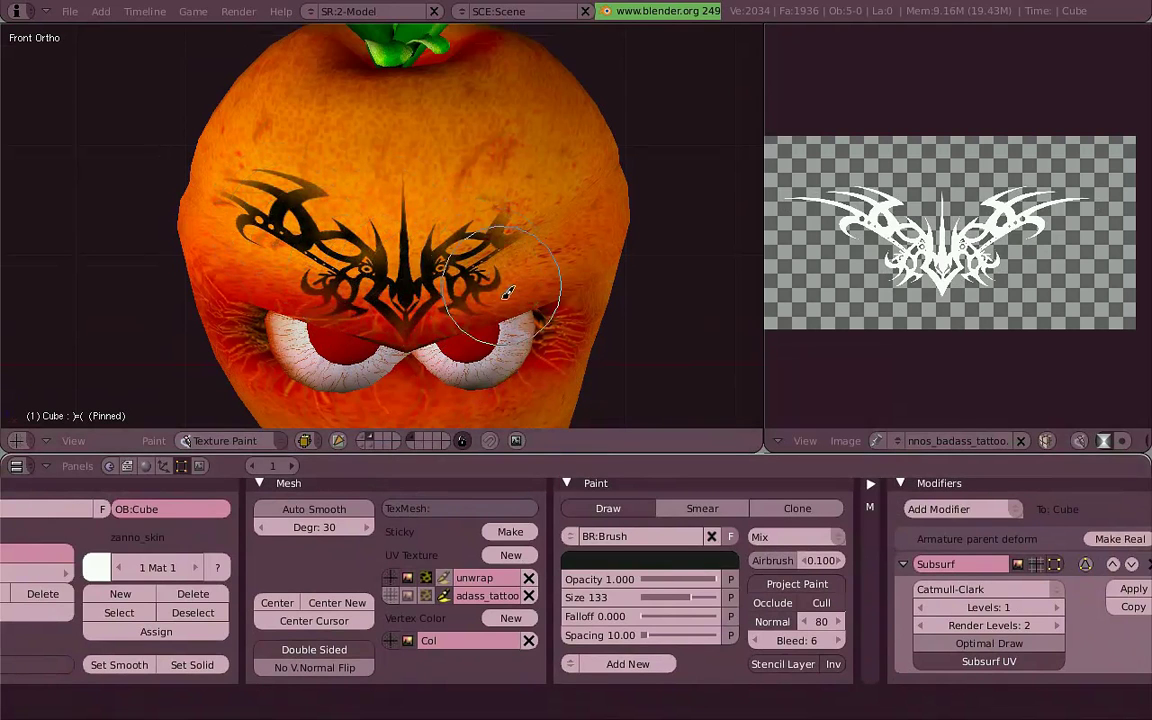
pyautogui.moveTo(506, 293); pyautogui.dragTo(350, 183, button='middle')
pyautogui.moveTo(350, 185); pyautogui.dragTo(438, 190)
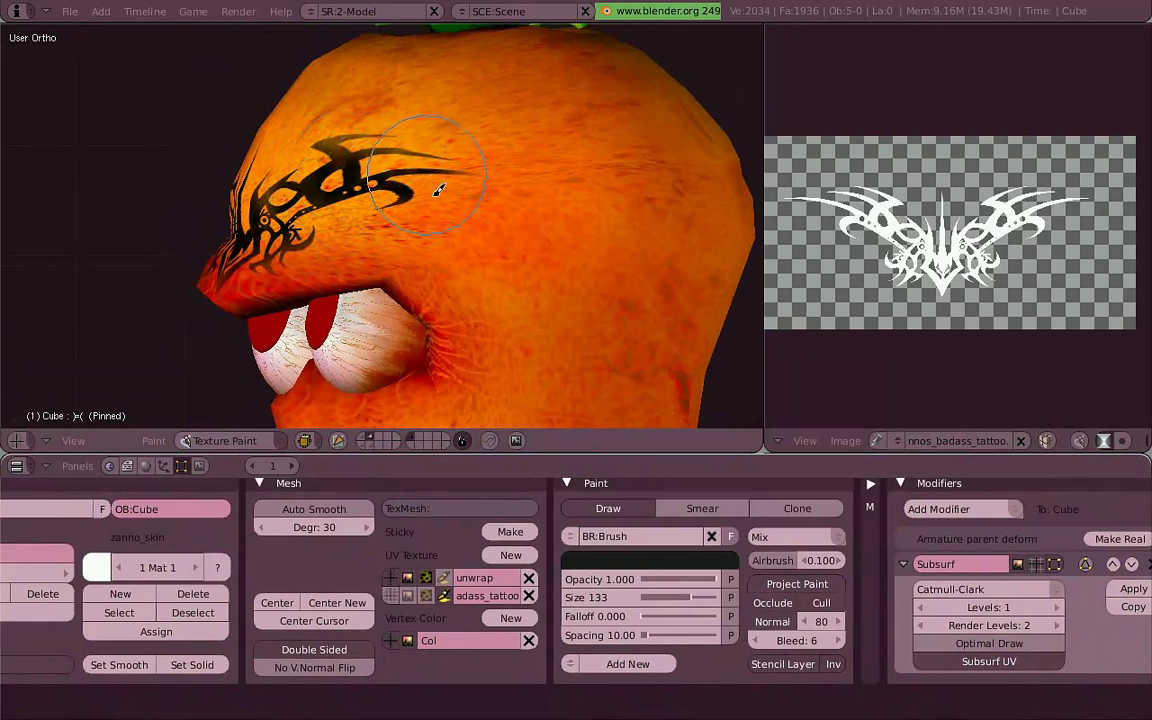
pyautogui.moveTo(240, 252)
pyautogui.mouseDown(button='middle')
pyautogui.moveTo(465, 244)
pyautogui.moveTo(415, 200)
pyautogui.moveTo(466, 171)
pyautogui.moveTo(430, 225)
pyautogui.moveTo(452, 265)
pyautogui.mouseUp(button='middle')
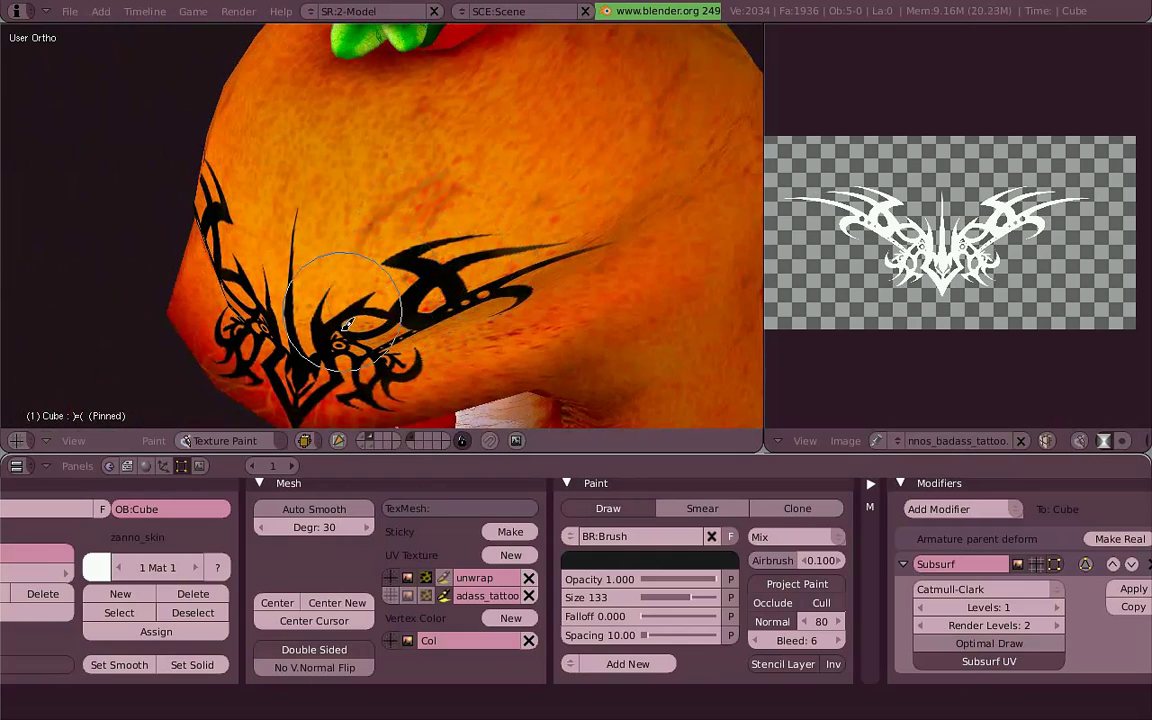
# - Examine the painted tattoo on the carrot from the front and at an angle
pyautogui.moveTo(343, 312); pyautogui.dragTo(376, 176, button='middle')
pyautogui.press('KP_1')
pyautogui.scroll(-6, 556, 255)
pyautogui.moveTo(500, 300); pyautogui.dragTo(403, 311, button='middle')
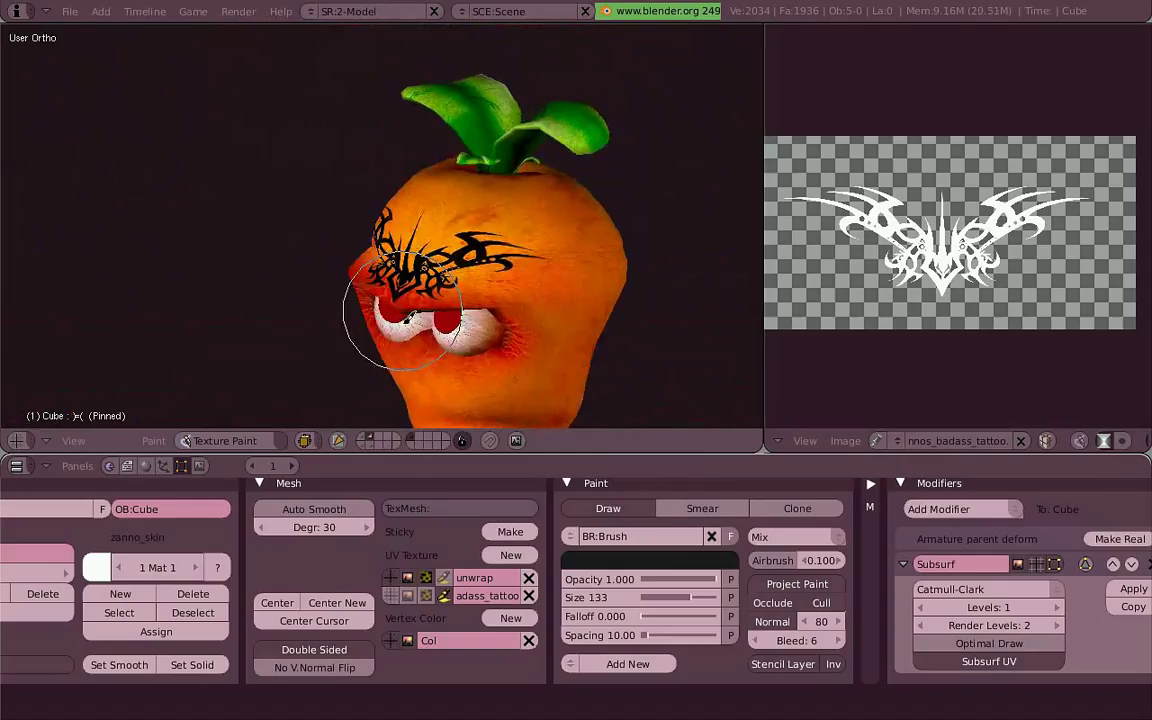
pyautogui.press('KP_1')
# - Inspect the tattoo in a maximised 3D view, up close and on the whole carrot, and restore the layout
pyautogui.hotkey('ctrl', 'Up')
pyautogui.scroll(5, 615, 391)
pyautogui.moveTo(772, 473)
pyautogui.keyDown('shift'); pyautogui.mouseDown(button='middle')
pyautogui.moveTo(615, 391)
pyautogui.moveTo(416, 383)
pyautogui.mouseUp(button='middle'); pyautogui.keyUp('shift')
pyautogui.scroll(-3, 580, 415)
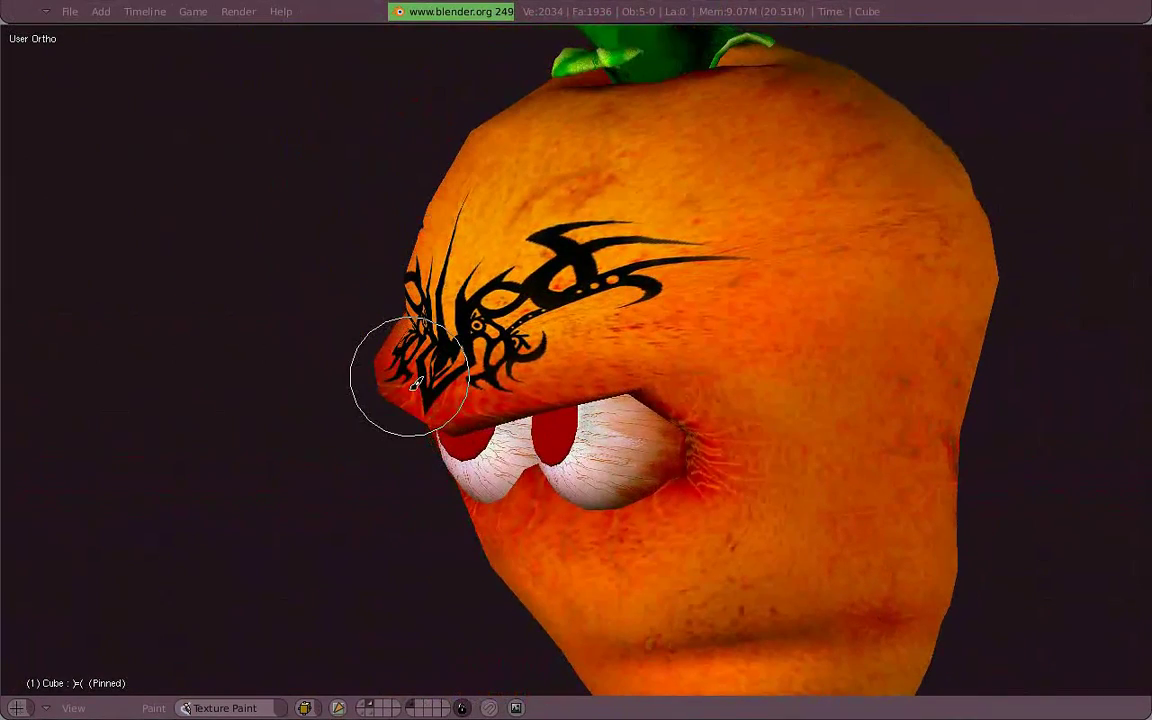
pyautogui.press('KP_1')
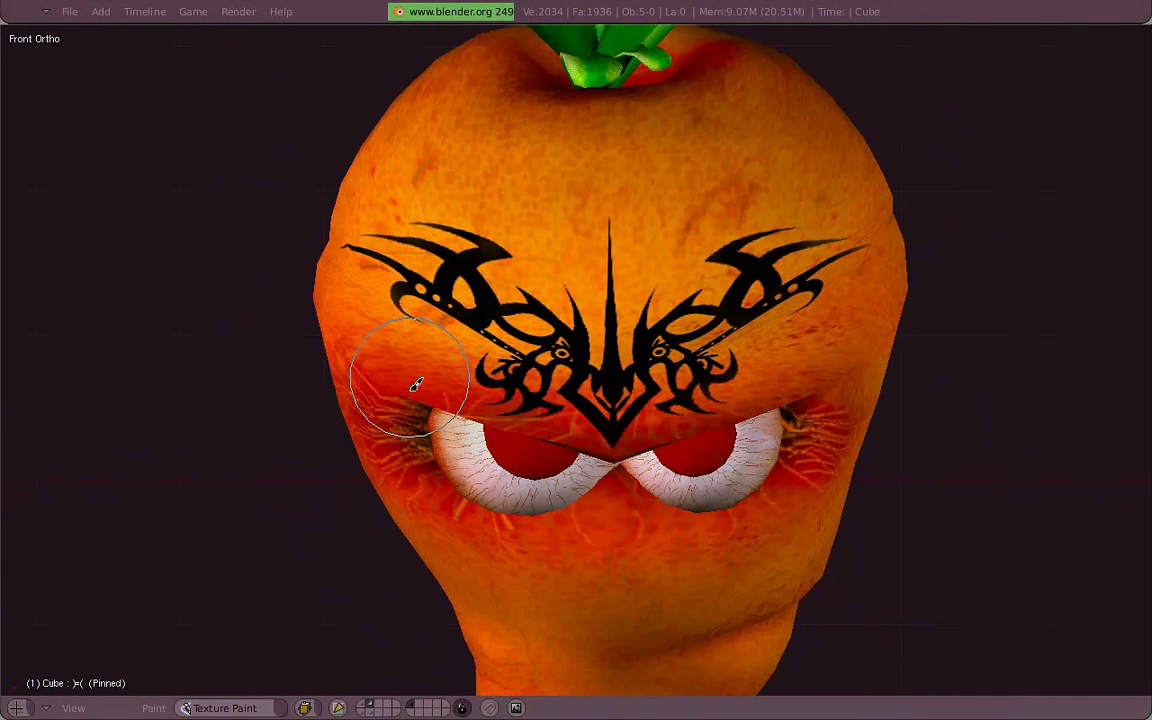
pyautogui.scroll(-5, 493, 381)
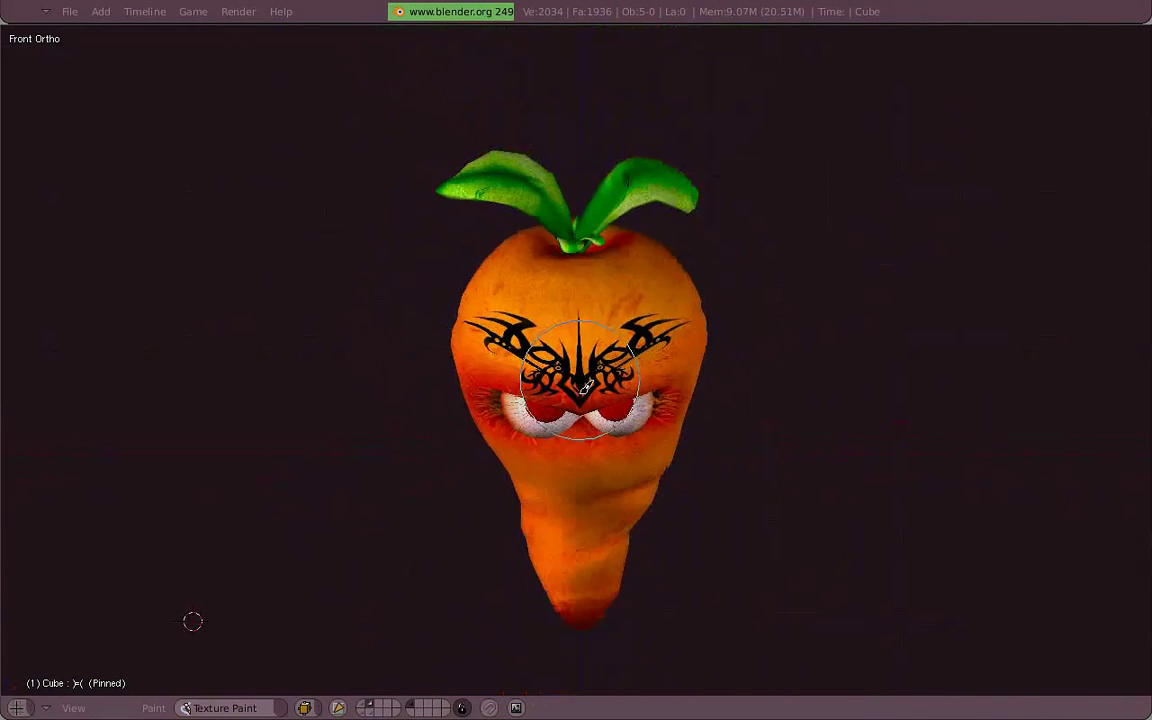
pyautogui.moveTo(582, 398); pyautogui.dragTo(419, 370, button='middle')
pyautogui.press('KP_1')
pyautogui.hotkey('ctrl', 'Down')
# - Undo all the black tattoo strokes on the forehead
pyautogui.scroll(5, 488, 252)
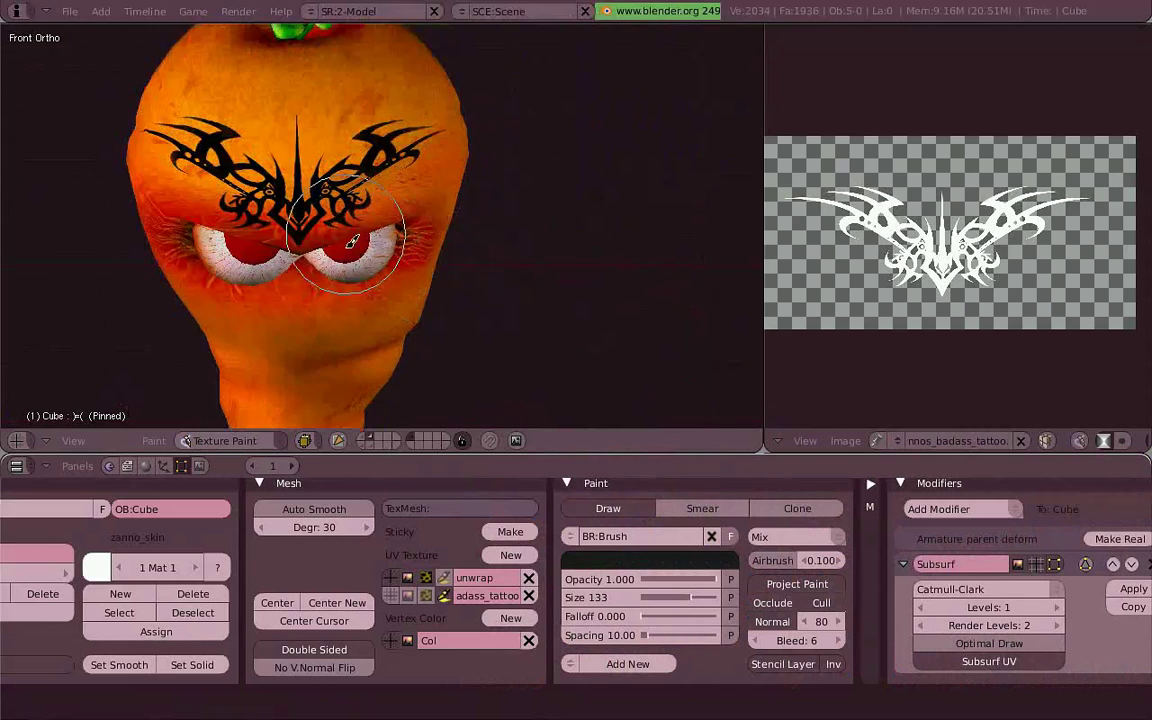
pyautogui.keyDown('shift'); pyautogui.moveTo(526, 363); pyautogui.dragTo(596, 390, button='middle'); pyautogui.keyUp('shift')
pyautogui.scroll(6, 458, 283)
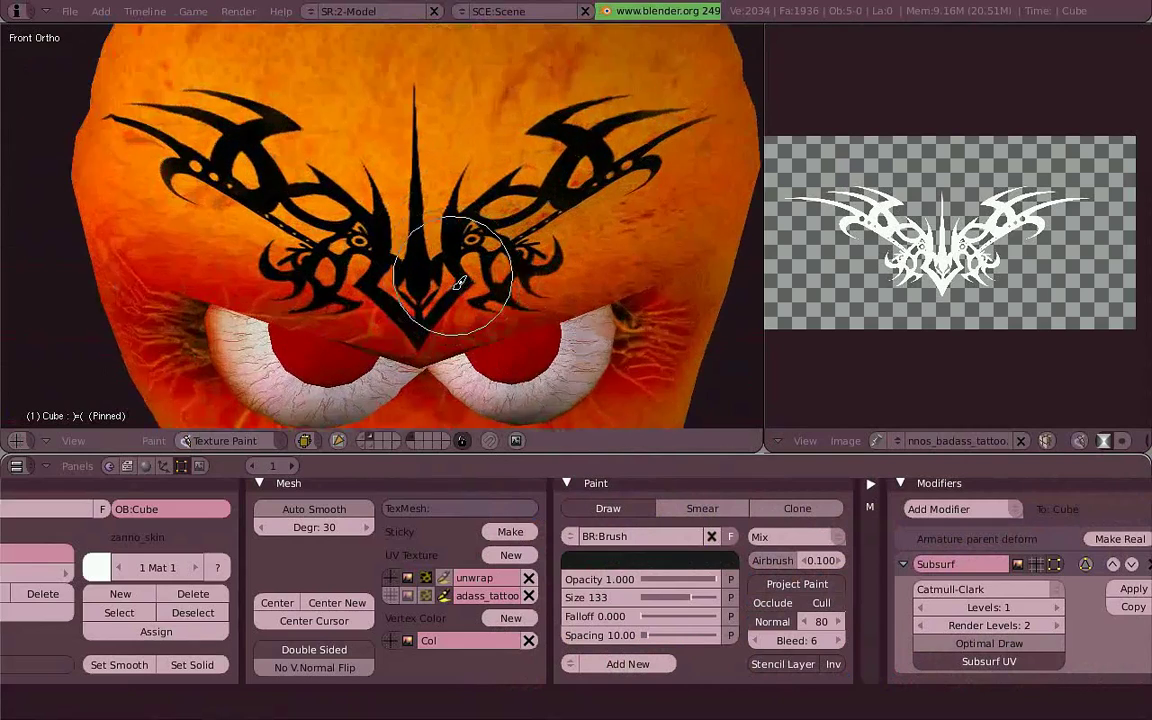
pyautogui.scroll(-3, 450, 296)
pyautogui.scroll(-3, 552, 307)
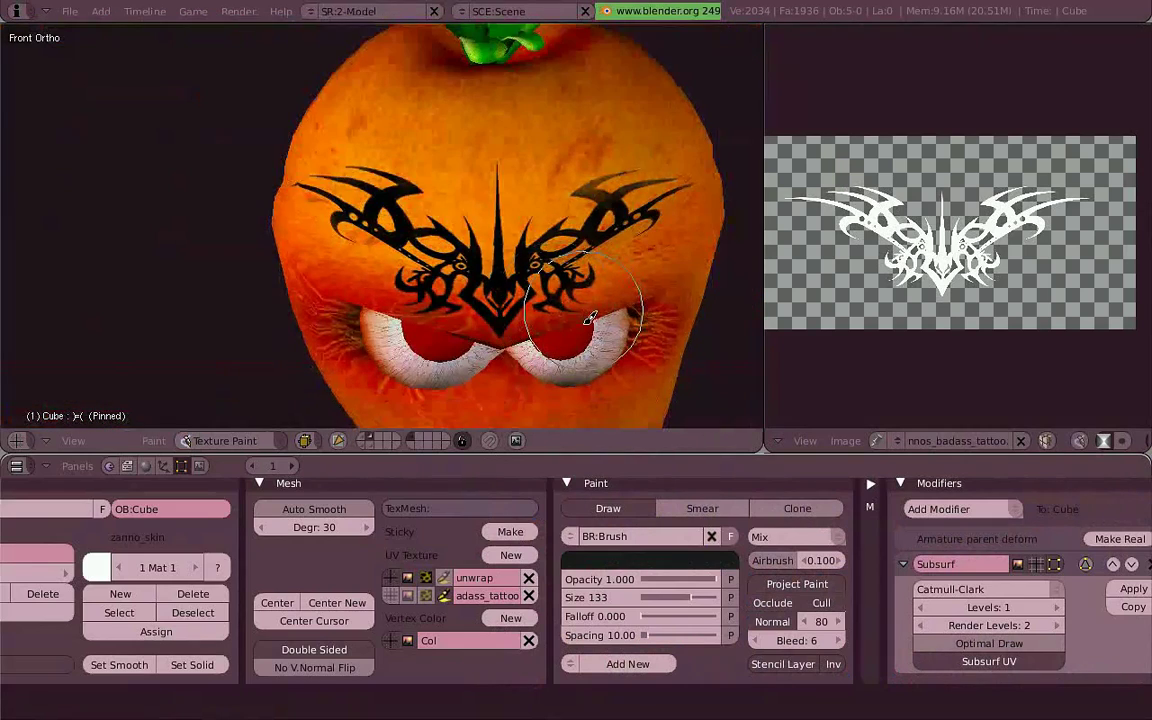
pyautogui.hotkey('ctrl', 'z')
pyautogui.hotkey('ctrl', 'z')
pyautogui.hotkey('ctrl', 'z')
# - Set the brush to Multiply, test black strokes through the stencil, including at opacity 0.300 and size 80, and undo them
pyautogui.click(781, 540)
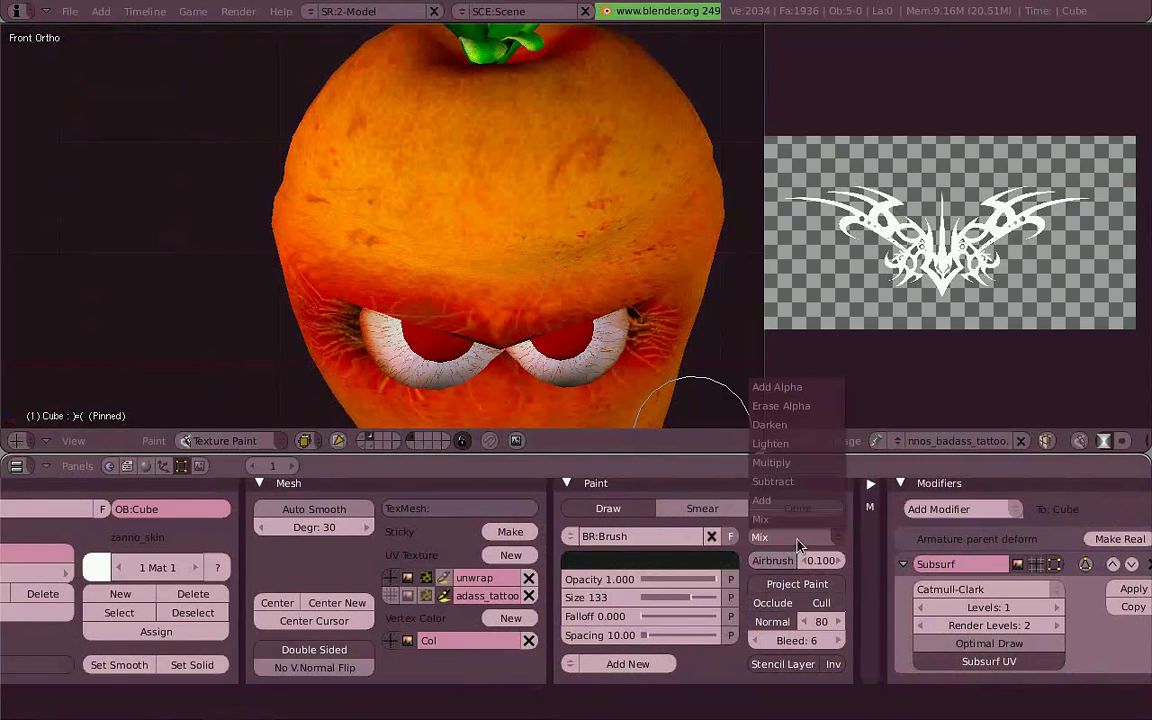
pyautogui.click(812, 465)
pyautogui.click(515, 283)
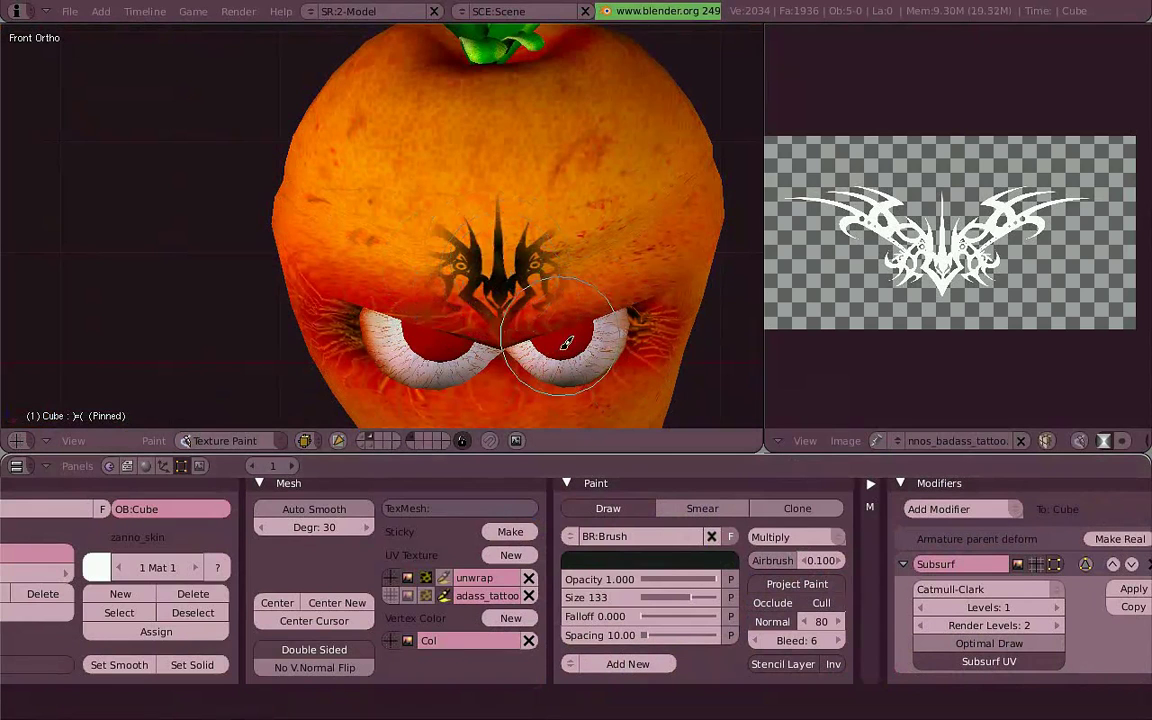
pyautogui.hotkey('ctrl', 'z')
pyautogui.moveTo(677, 609)
pyautogui.mouseDown()
pyautogui.moveTo(700, 612)
pyautogui.moveTo(662, 580)
pyautogui.mouseUp()
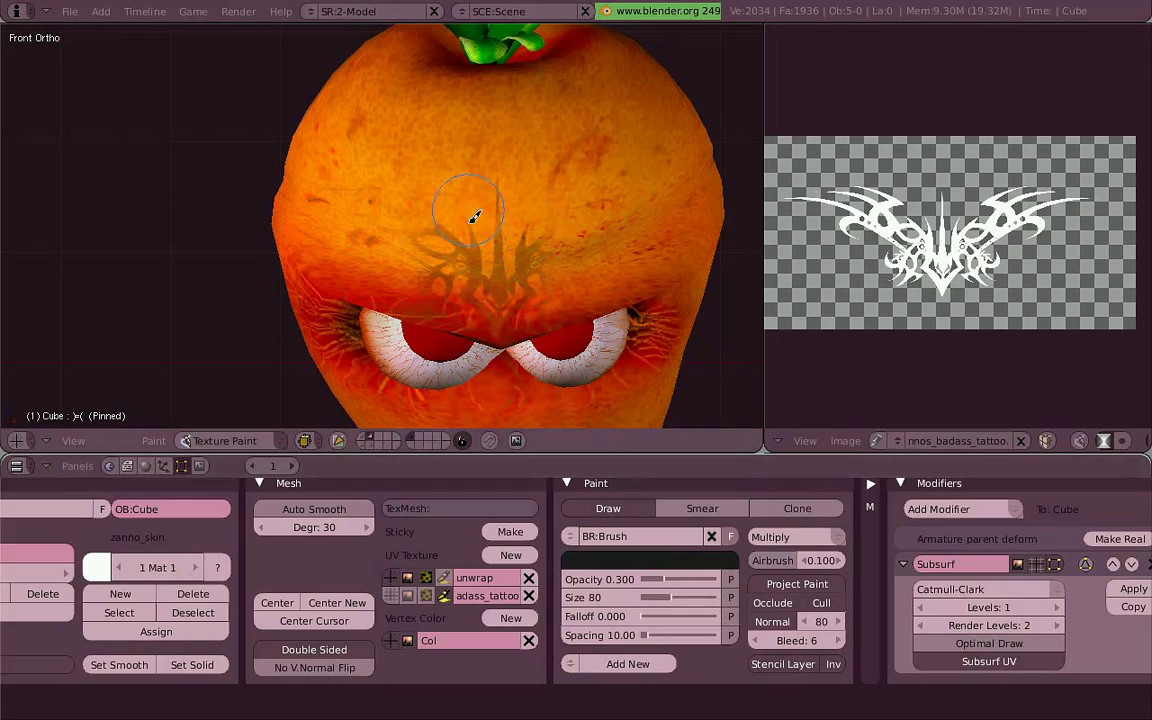
pyautogui.hotkey('ctrl', 'z')
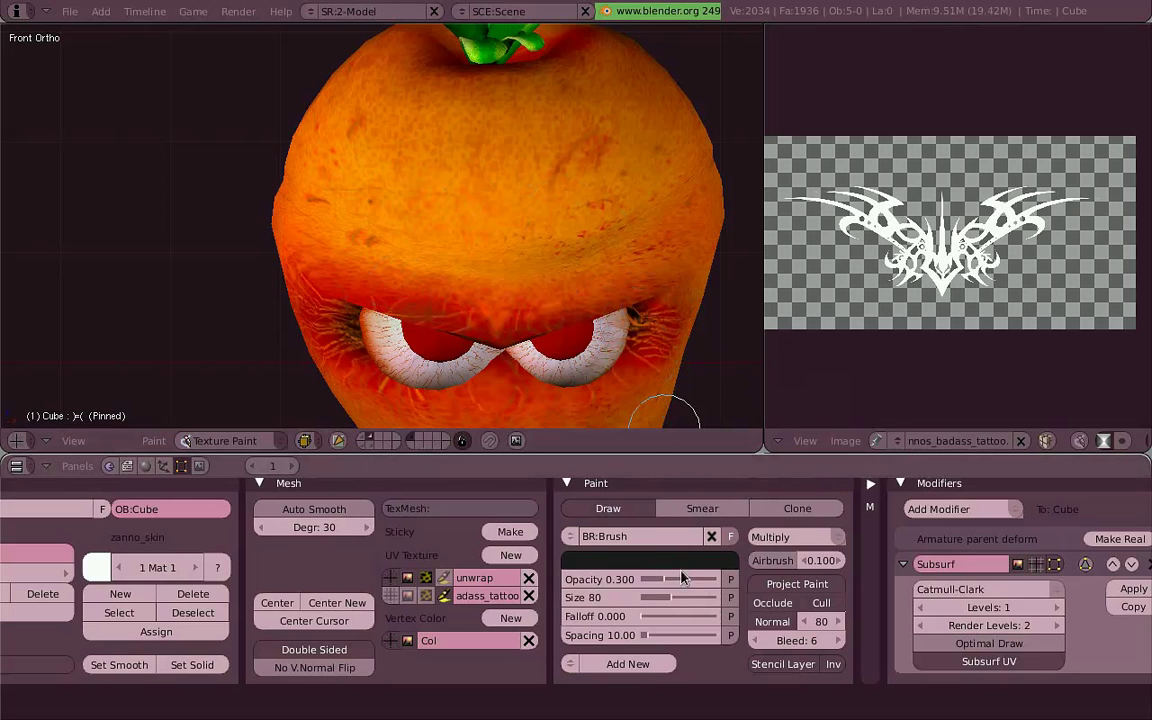
# - Change the brush colour to dark red at opacity 0.437, test it on the forehead and undo the strokes
pyautogui.click(650, 558)
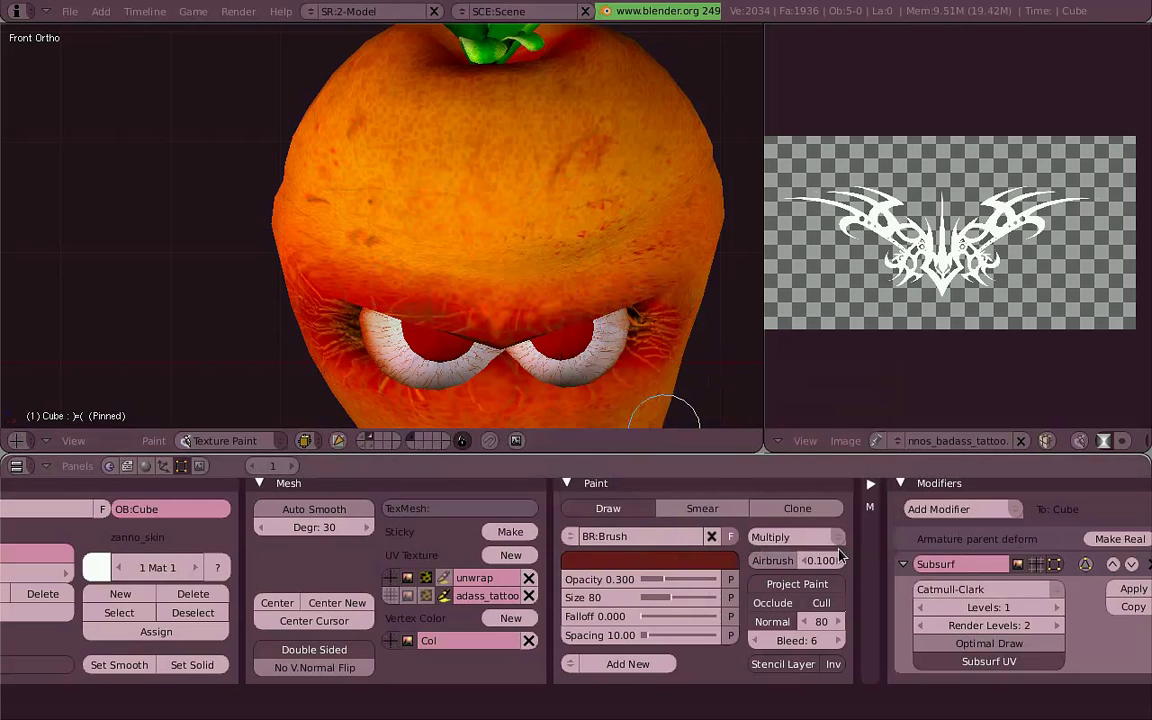
pyautogui.moveTo(695, 582); pyautogui.dragTo(706, 580)
pyautogui.moveTo(522, 266); pyautogui.dragTo(517, 293)
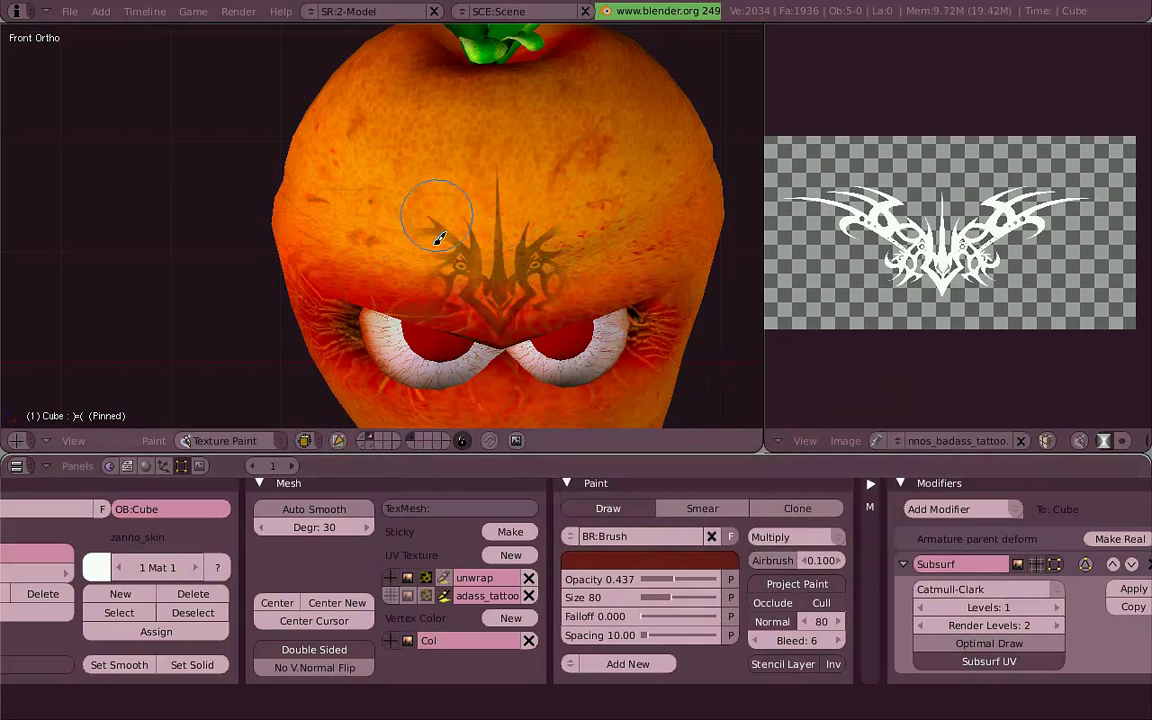
pyautogui.scroll(5, 520, 308)
pyautogui.hotkey('ctrl', 'z')
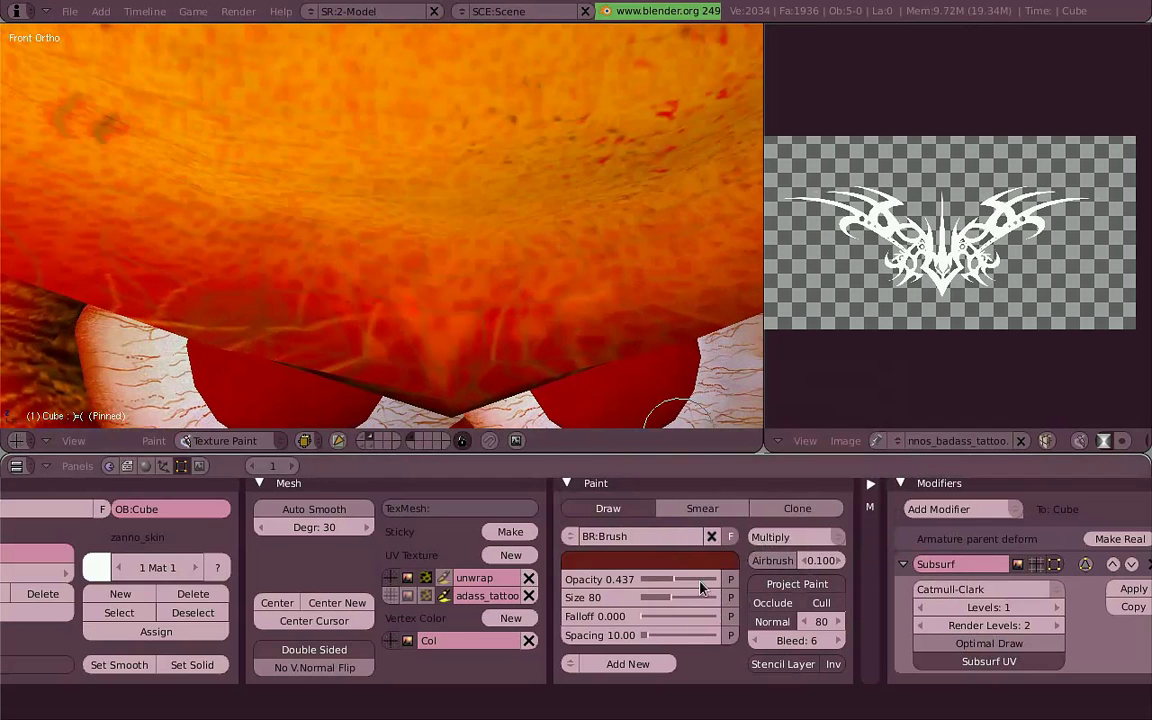
# - Test a stroke at opacity 1.000 and undo it, and set the brush to opacity 0.451 and size 137
pyautogui.moveTo(700, 587); pyautogui.dragTo(730, 587)
pyautogui.moveTo(445, 230)
pyautogui.mouseDown()
pyautogui.moveTo(450, 368)
pyautogui.moveTo(450, 335)
pyautogui.mouseUp()
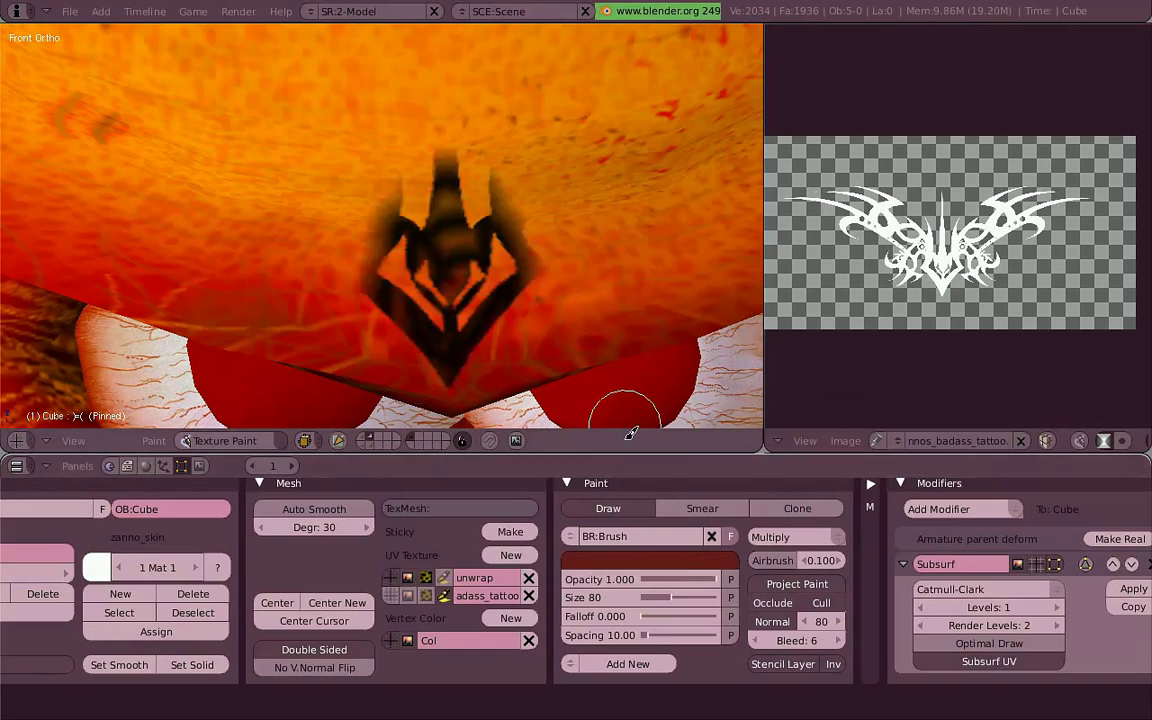
pyautogui.hotkey('ctrl', 'z')
pyautogui.moveTo(672, 597); pyautogui.dragTo(693, 597)
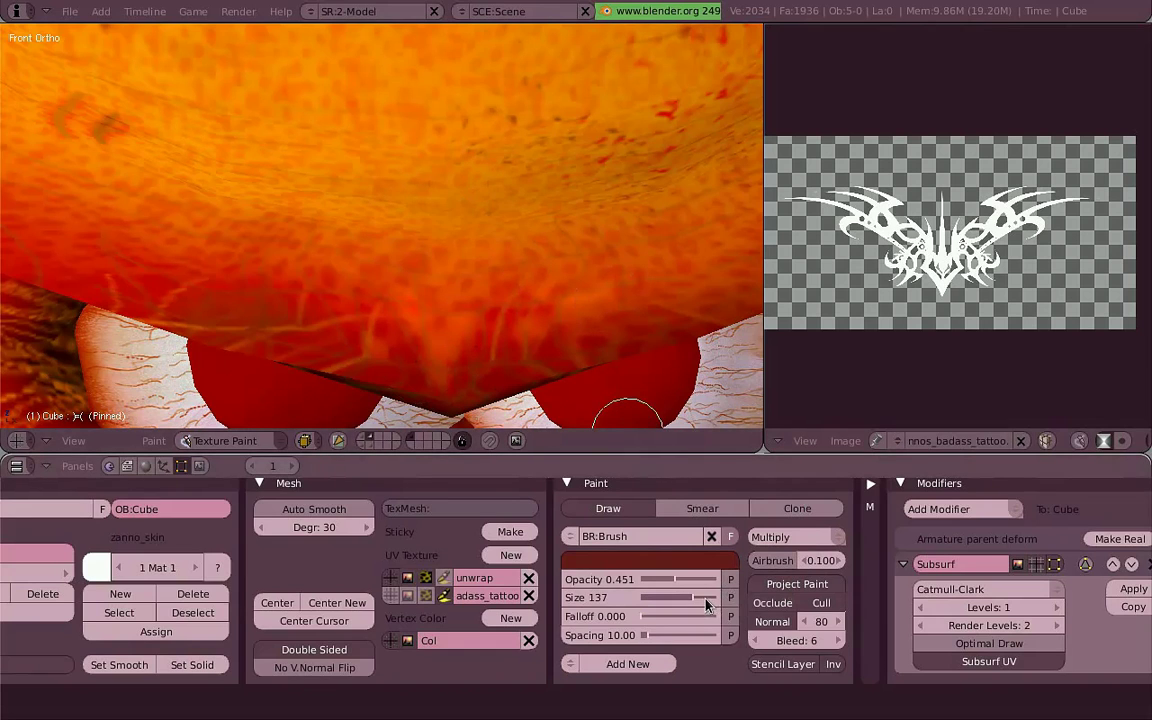
# - Switch the brush to Subtract and test a stroke through the stencil on the forehead
pyautogui.click(790, 537)
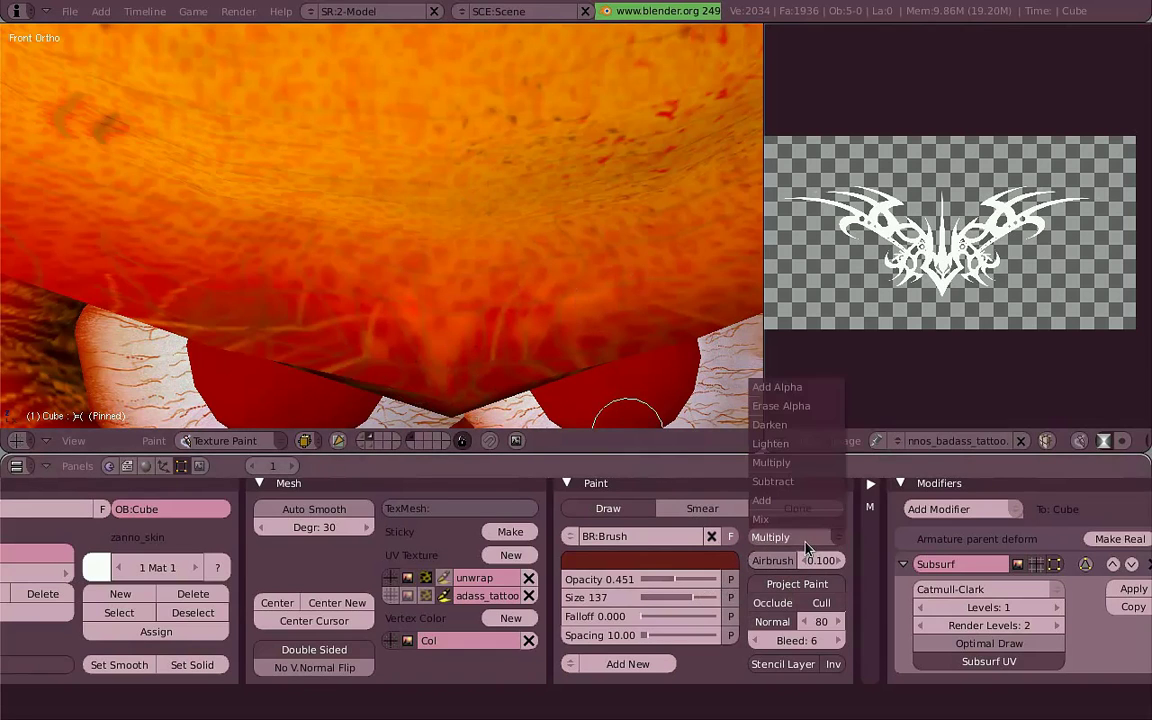
pyautogui.click(807, 545)
pyautogui.click(790, 478)
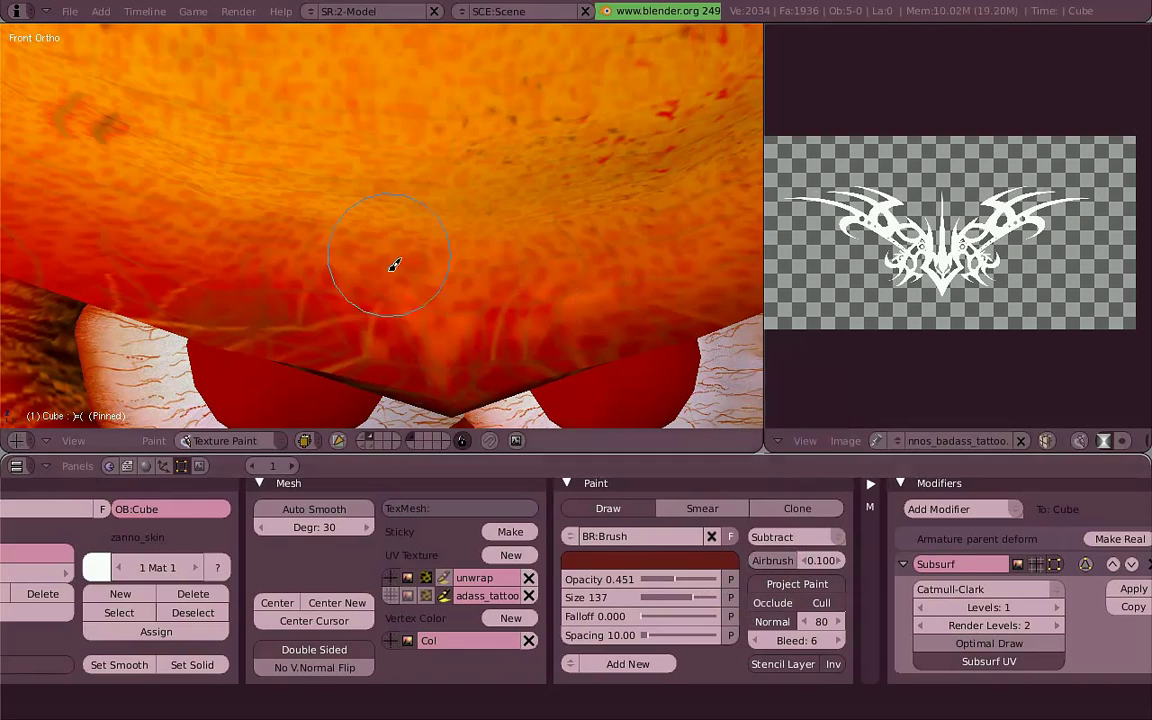
pyautogui.moveTo(393, 265)
pyautogui.mouseDown()
pyautogui.moveTo(450, 375)
pyautogui.moveTo(427, 115)
pyautogui.mouseUp()
pyautogui.moveTo(569, 177)
pyautogui.mouseDown(button='middle')
pyautogui.moveTo(437, 249)
pyautogui.moveTo(373, 154)
pyautogui.moveTo(570, 272)
pyautogui.mouseUp(button='middle')
pyautogui.press('KP_1')
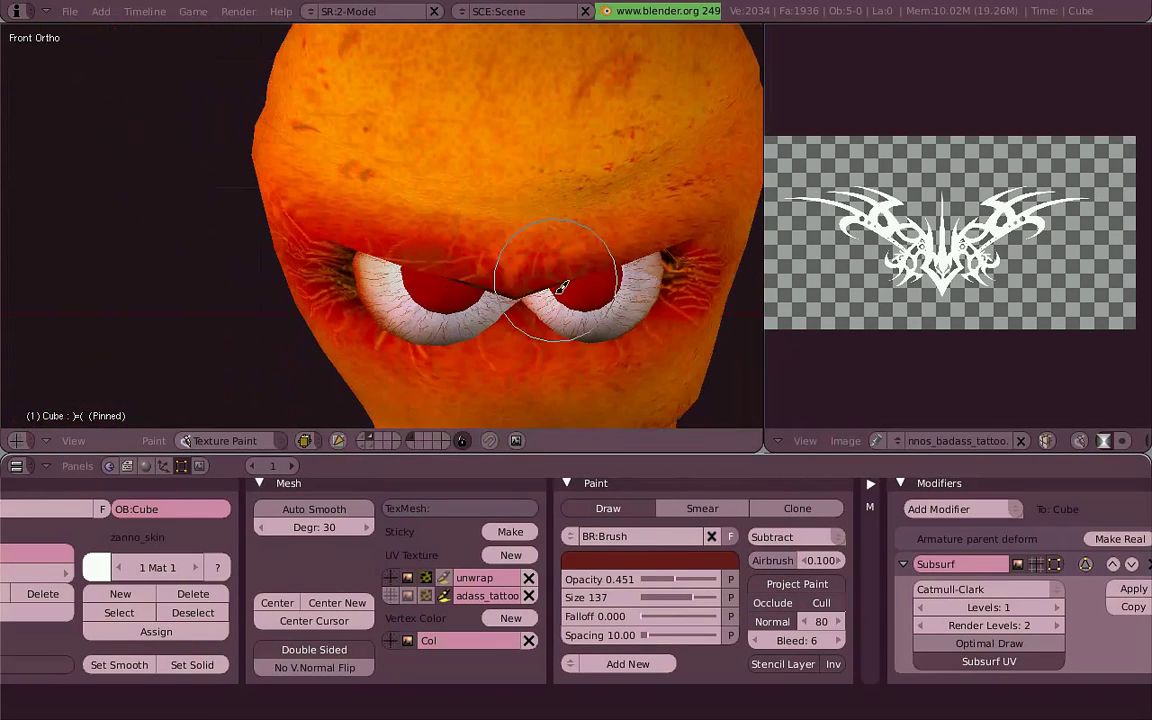
# - Set the brush blend mode to Multiply, with size 157 and falloff 1.000
pyautogui.click(807, 538)
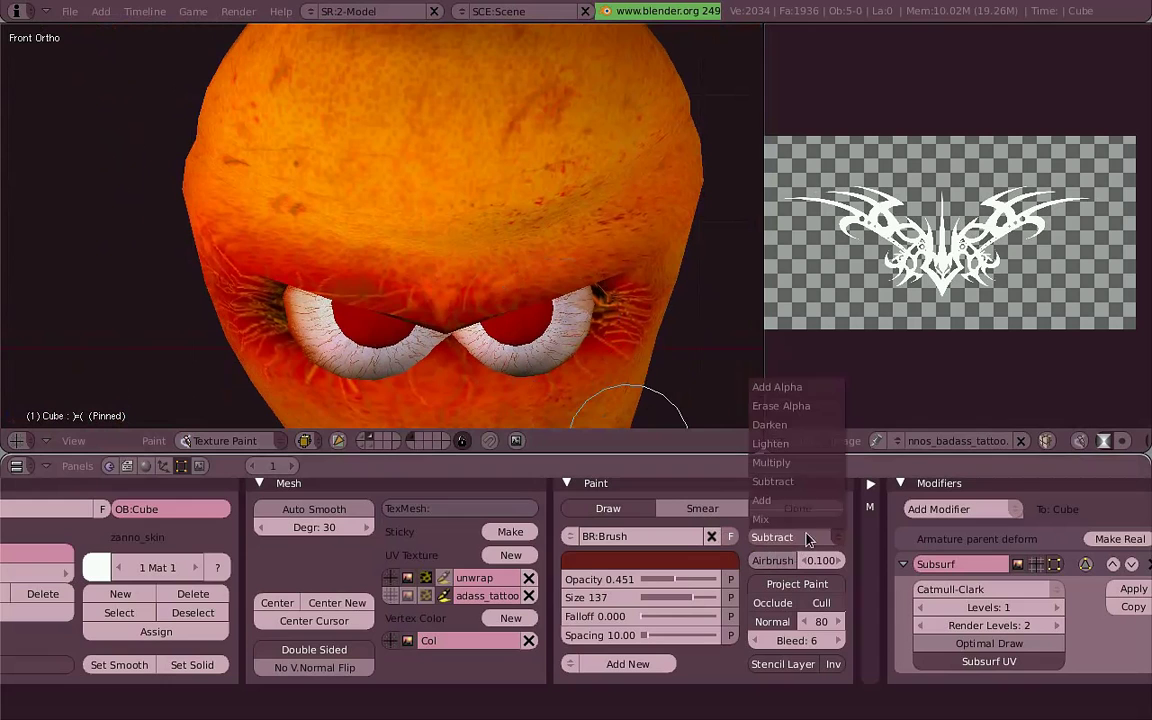
pyautogui.click(790, 462)
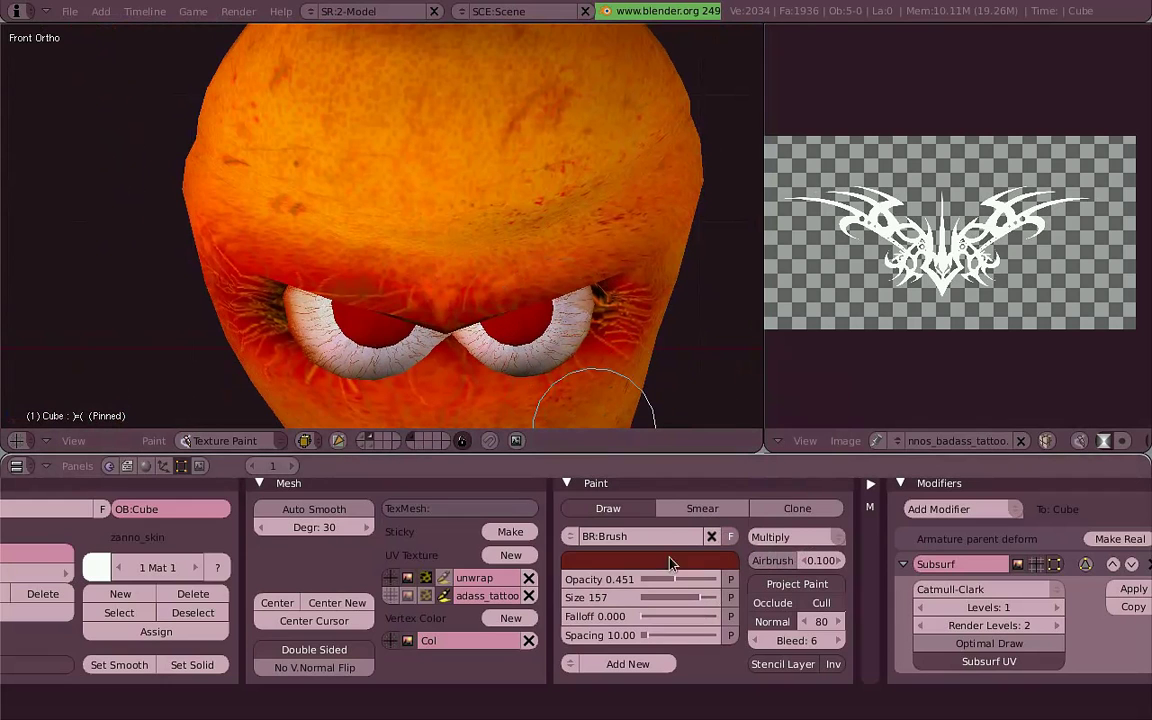
pyautogui.moveTo(690, 617); pyautogui.dragTo(775, 625)
# - Test dark red strokes on both halves of the forehead and undo them
pyautogui.moveTo(455, 255)
pyautogui.mouseDown()
pyautogui.moveTo(416, 229)
pyautogui.moveTo(578, 199)
pyautogui.mouseUp()
pyautogui.moveTo(462, 262)
pyautogui.mouseDown()
pyautogui.moveTo(337, 230)
pyautogui.moveTo(335, 213)
pyautogui.mouseUp()
pyautogui.hotkey('ctrl', 'z')
pyautogui.hotkey('ctrl', 'z')
pyautogui.hotkey('ctrl', 'z')
# - Paint both wings of the tattoo through the stencil across the whole forehead
pyautogui.moveTo(446, 258)
pyautogui.mouseDown()
pyautogui.moveTo(443, 213)
pyautogui.moveTo(354, 232)
pyautogui.moveTo(281, 177)
pyautogui.mouseUp()
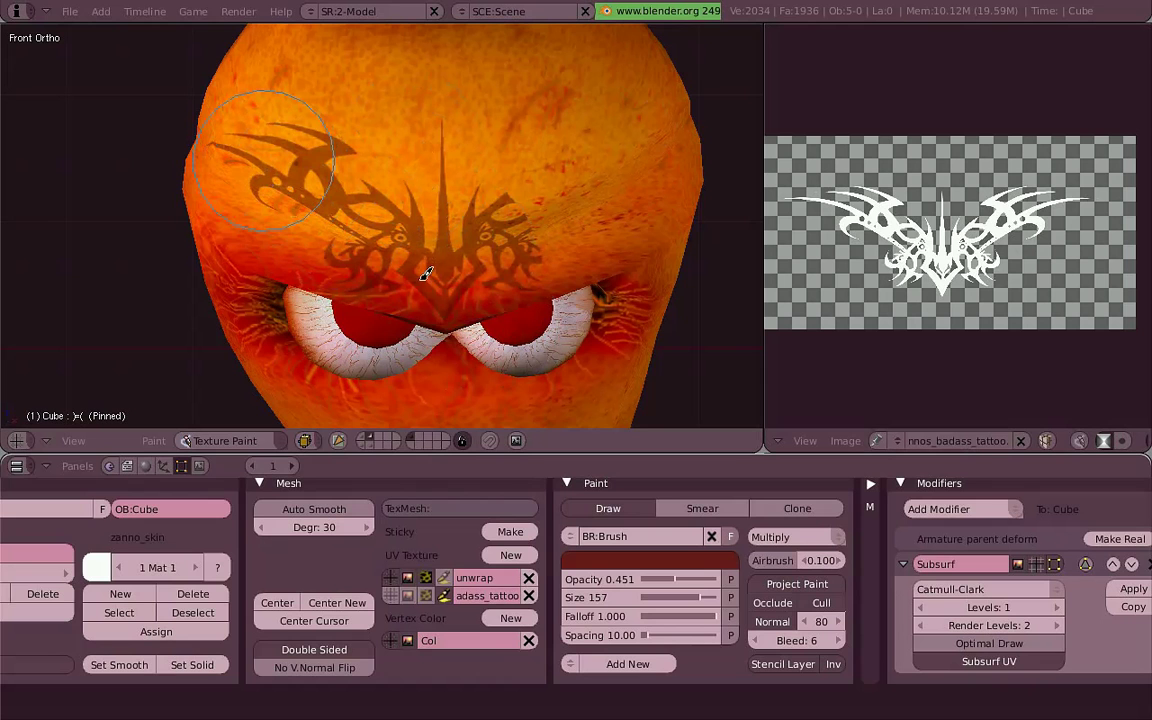
pyautogui.moveTo(455, 306); pyautogui.dragTo(589, 201)
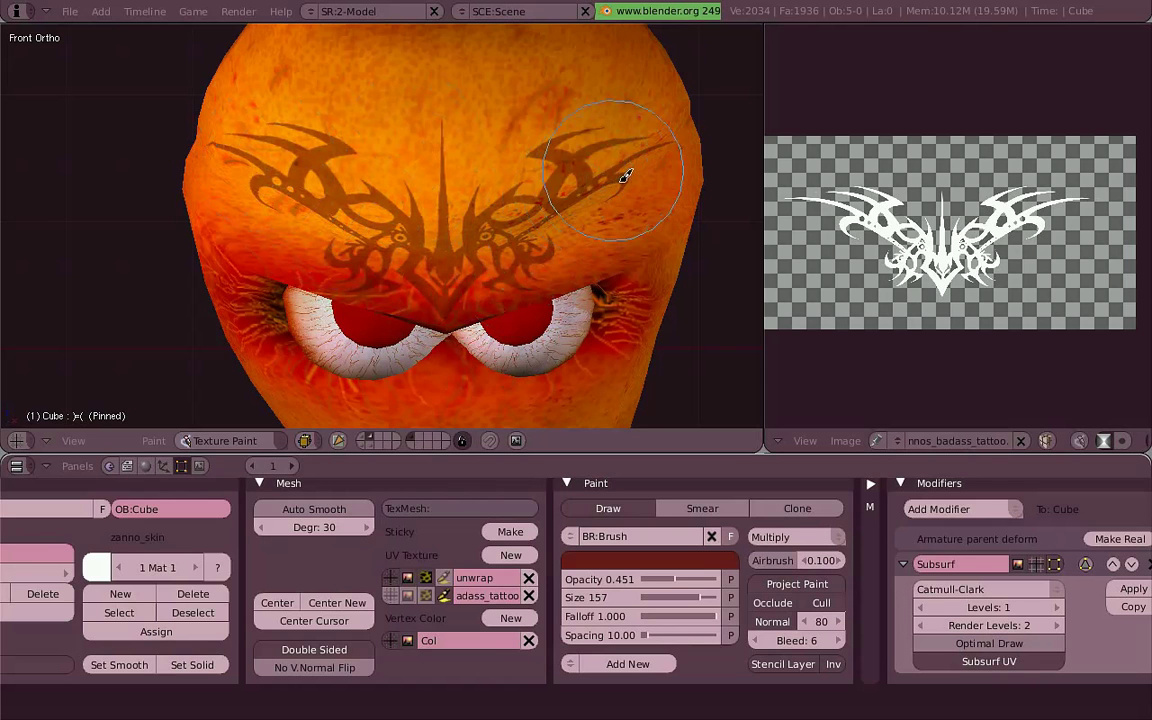
pyautogui.moveTo(337, 336)
pyautogui.mouseDown(button='middle')
pyautogui.moveTo(322, 226)
pyautogui.moveTo(527, 257)
pyautogui.moveTo(562, 313)
pyautogui.moveTo(622, 288)
pyautogui.moveTo(527, 329)
pyautogui.moveTo(269, 260)
pyautogui.moveTo(386, 237)
pyautogui.moveTo(548, 399)
pyautogui.mouseUp(button='middle')
pyautogui.press('KP_1')
pyautogui.scroll(-3, 560, 320)
pyautogui.press('KP_1')
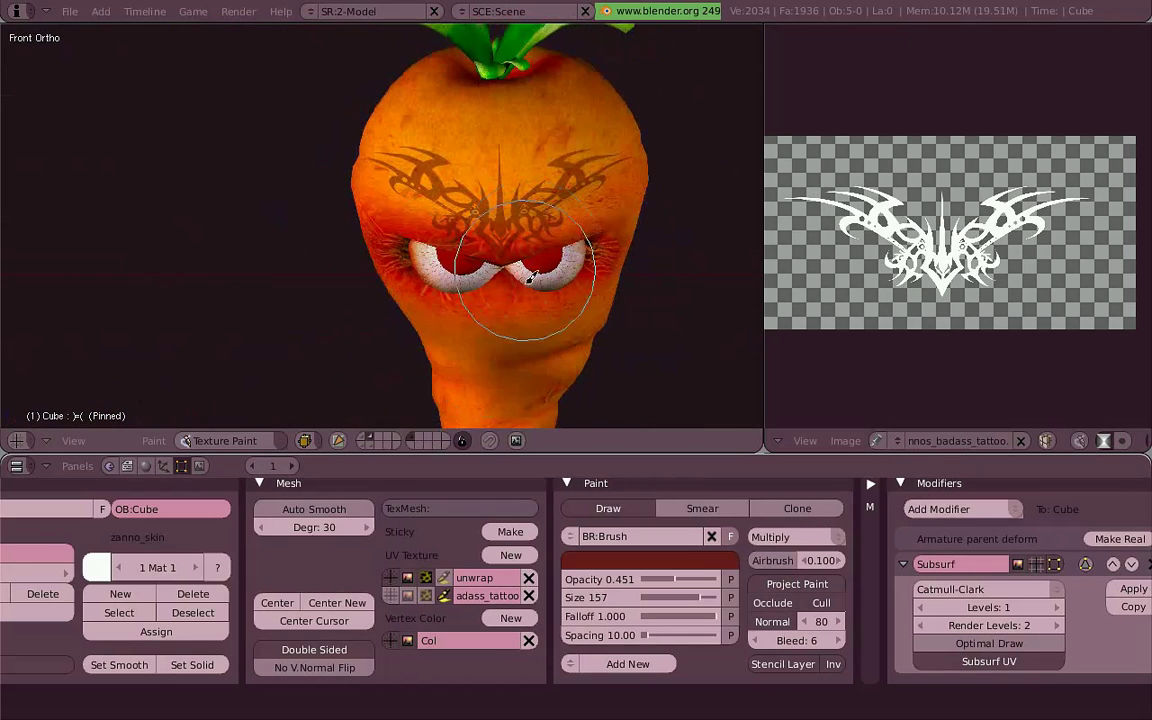
# - Examine the painted tattoo on the skin colour texture in the image editor, entering Edit Mode and returning to Texture Paint
pyautogui.click(1027, 446)
pyautogui.press('Tab')
pyautogui.scroll(3, 965, 205)
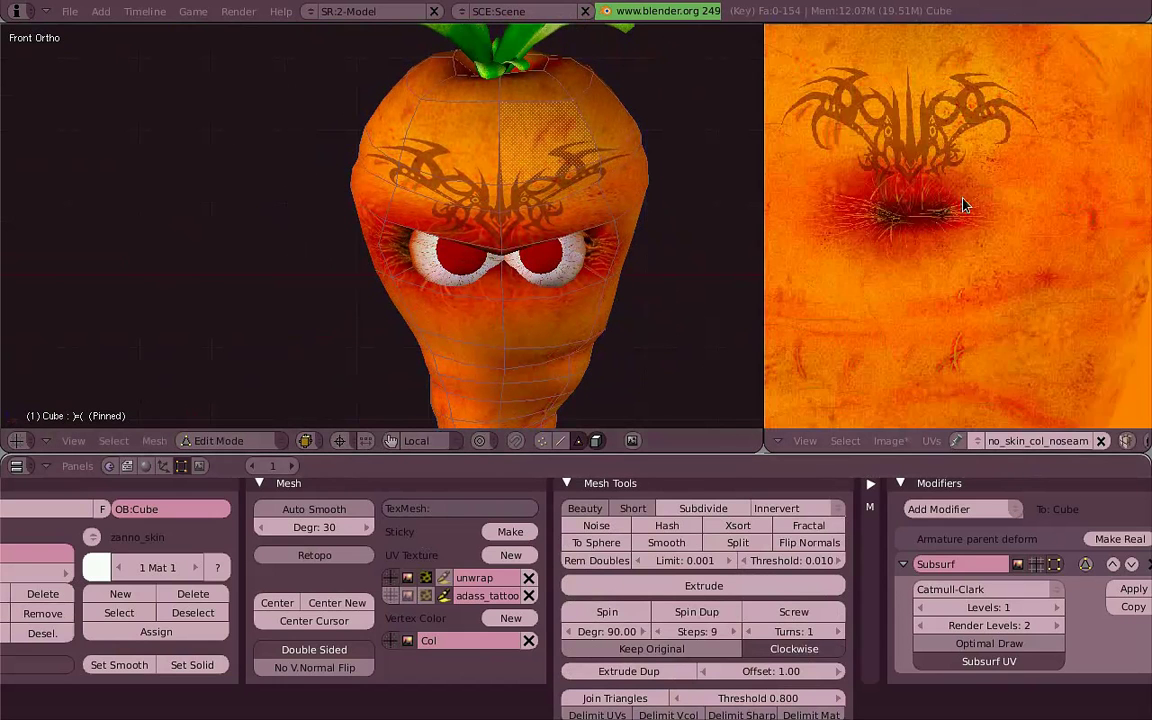
pyautogui.scroll(2, 965, 205)
pyautogui.scroll(-3, 1041, 249)
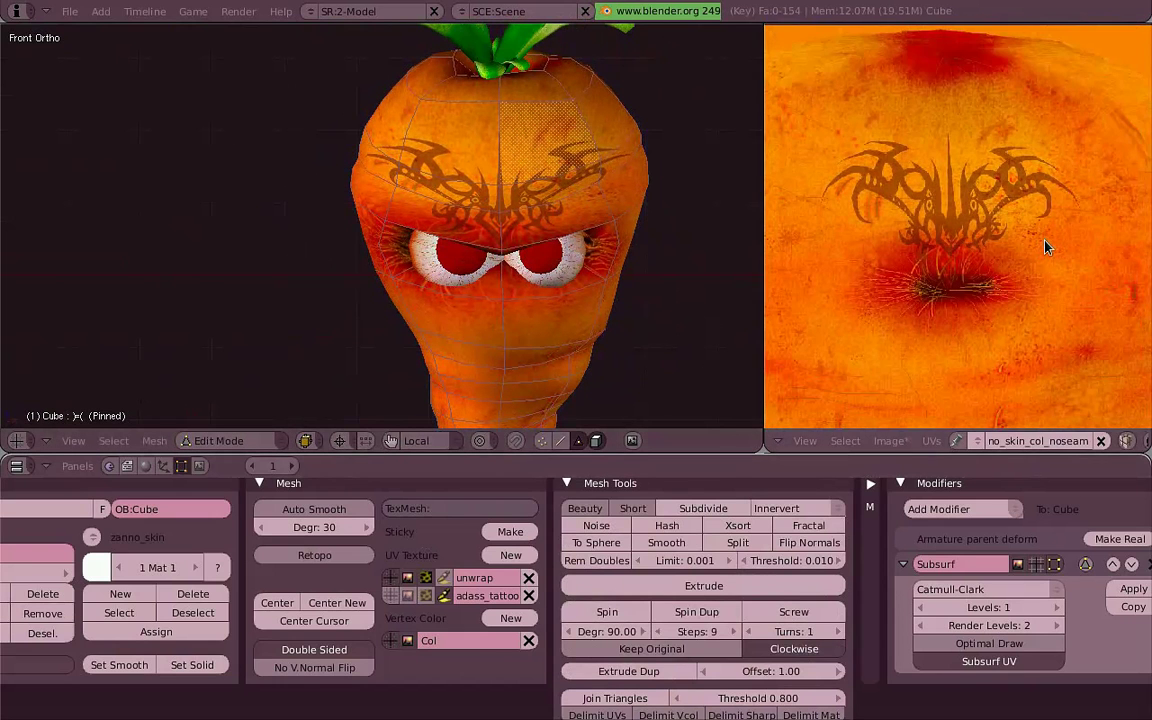
pyautogui.press('Tab')
pyautogui.keyDown('shift'); pyautogui.moveTo(654, 296); pyautogui.dragTo(625, 257, button='middle'); pyautogui.keyUp('shift')
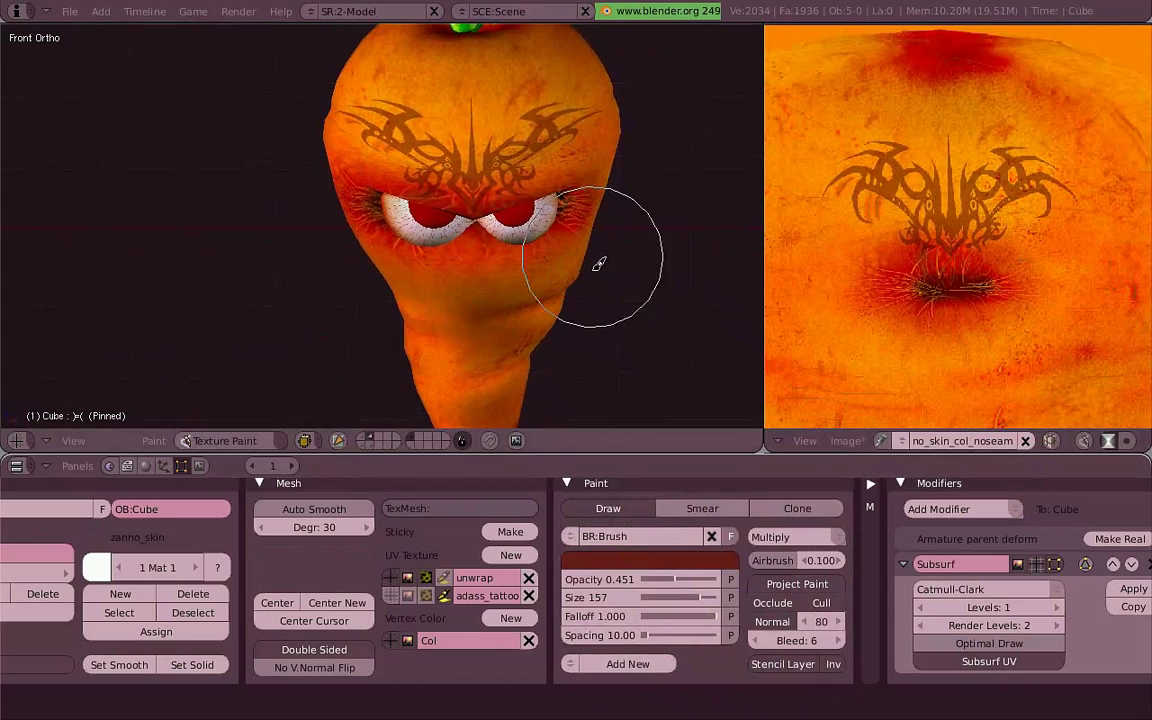
# - Make the tattoo UV layer active and select the four faces below the eyes in Edit Mode
pyautogui.click(391, 596)
pyautogui.scroll(3, 468, 303)
pyautogui.press('Tab')
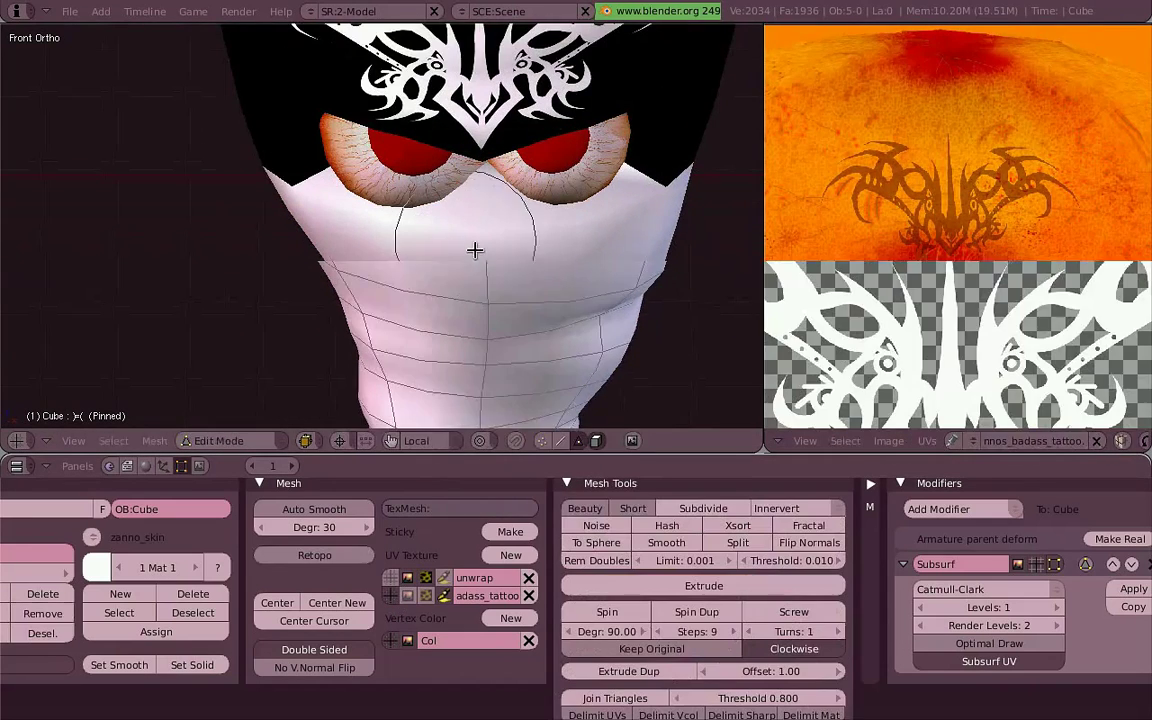
pyautogui.moveTo(473, 249); pyautogui.dragTo(431, 199, button='middle')
pyautogui.press('a')
pyautogui.press('a')
pyautogui.press('b')
pyautogui.press('b')
pyautogui.click(480, 200)
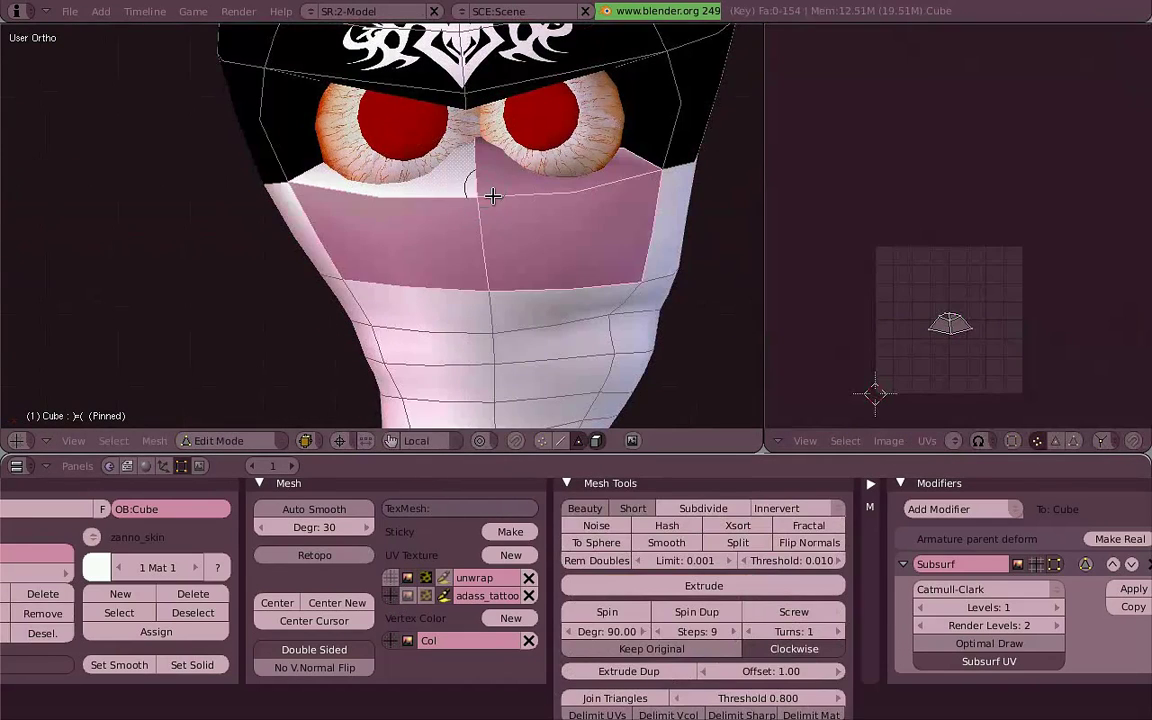
pyautogui.scroll(-2, 461, 229)
pyautogui.moveTo(482, 215)
pyautogui.mouseDown(button='middle')
pyautogui.moveTo(450, 200)
pyautogui.moveTo(466, 210)
pyautogui.mouseUp(button='middle')
# - Unwrap the selected faces and assign the zannos_badass_tattoo image to them
pyautogui.press('u')
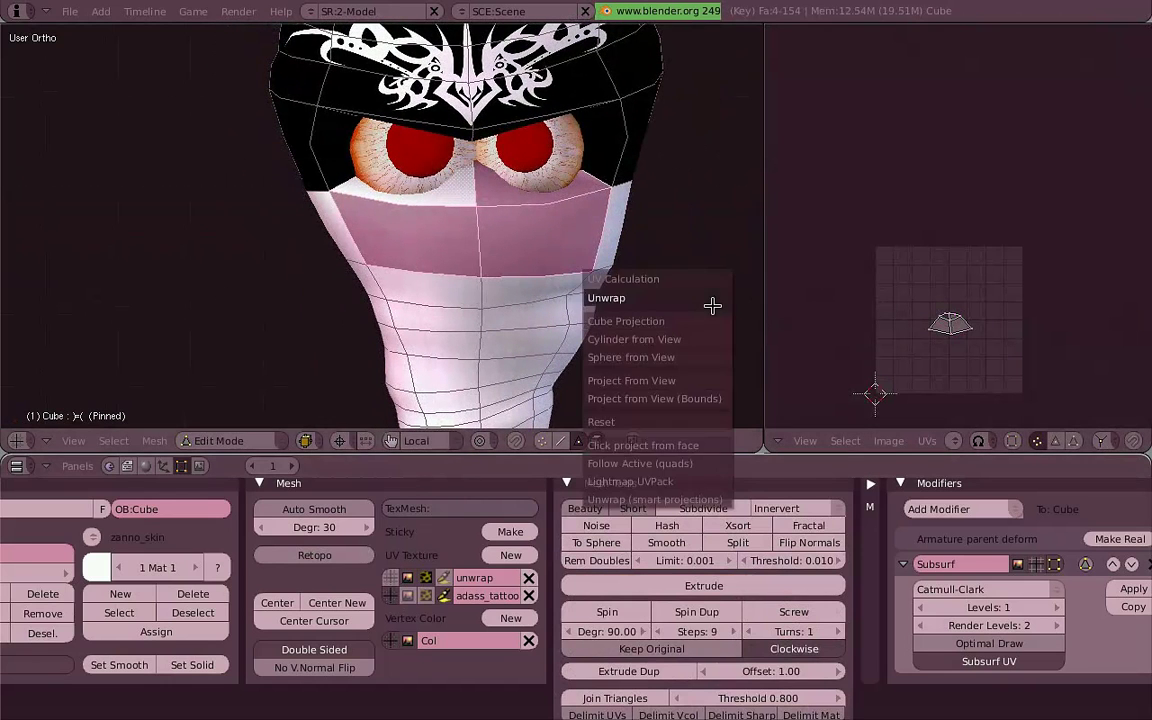
pyautogui.click(712, 306)
pyautogui.click(954, 441)
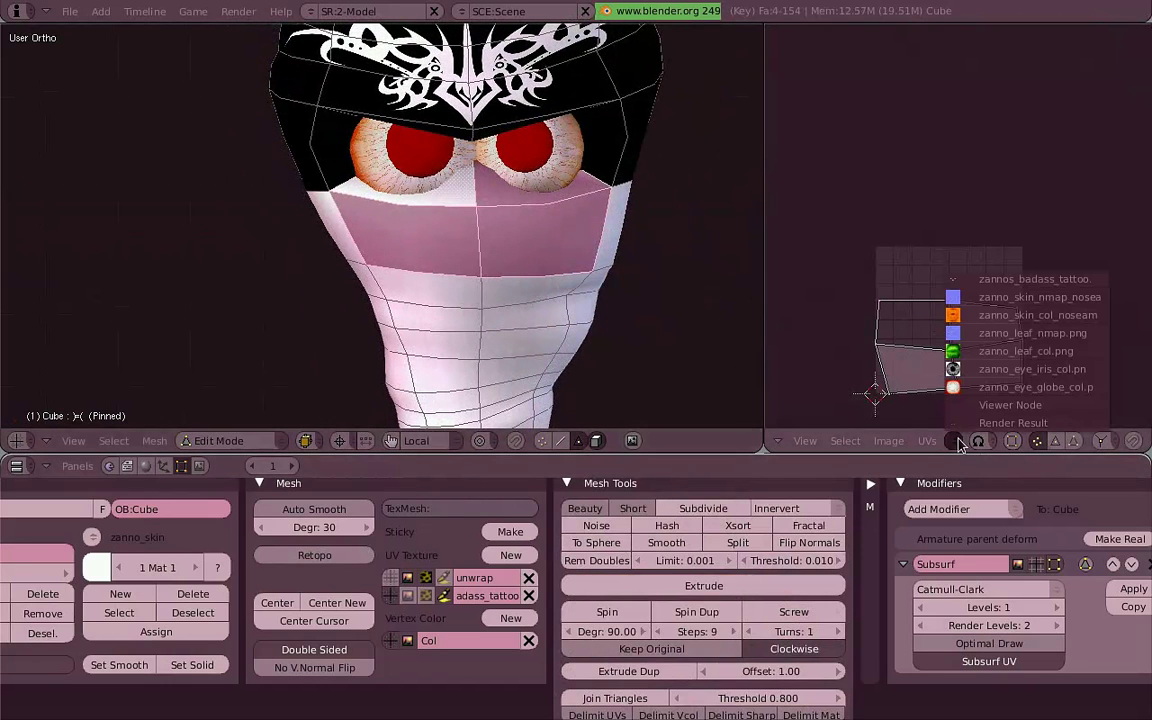
pyautogui.click(1001, 284)
pyautogui.scroll(-3, 1000, 300)
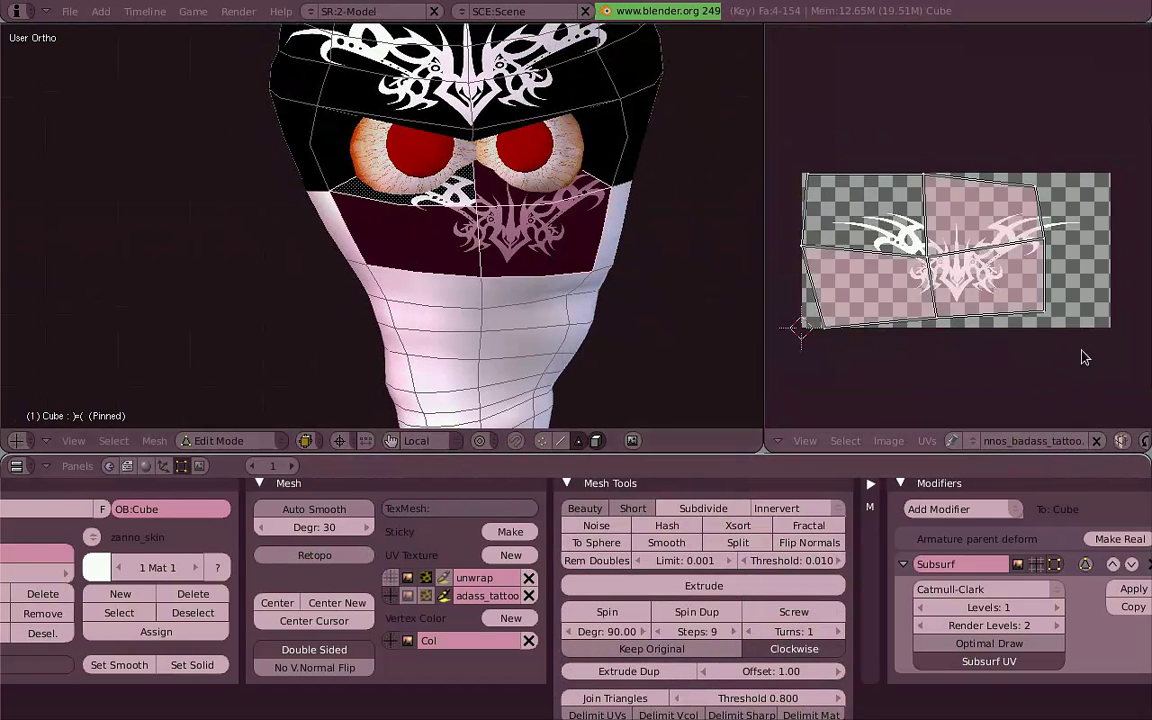
# - Move and rotate the unwrapped UVs to centre them over the tattoo image
pyautogui.press('a')
pyautogui.press('a')
pyautogui.press('g')
pyautogui.click(1072, 334)
pyautogui.press('r')
pyautogui.click(1070, 350)
pyautogui.scroll(3, 556, 247)
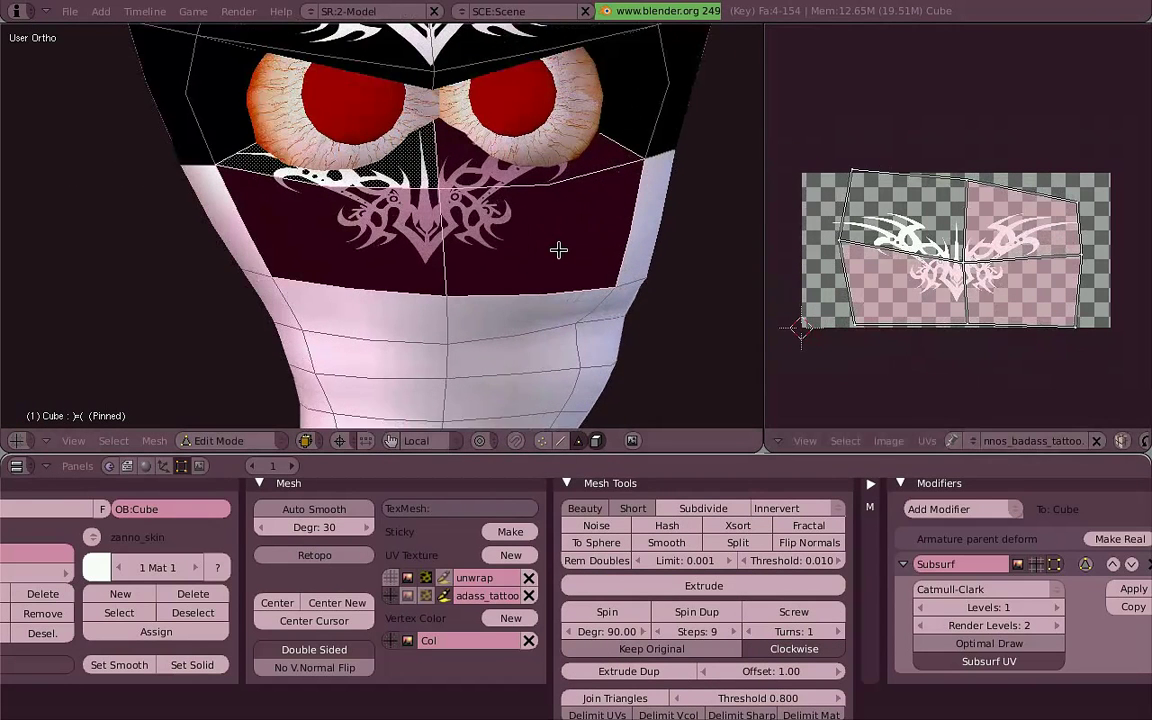
# - Reproject the four faces with Project From View, then position their UVs over the tattoo and scale them along X
pyautogui.press('u')
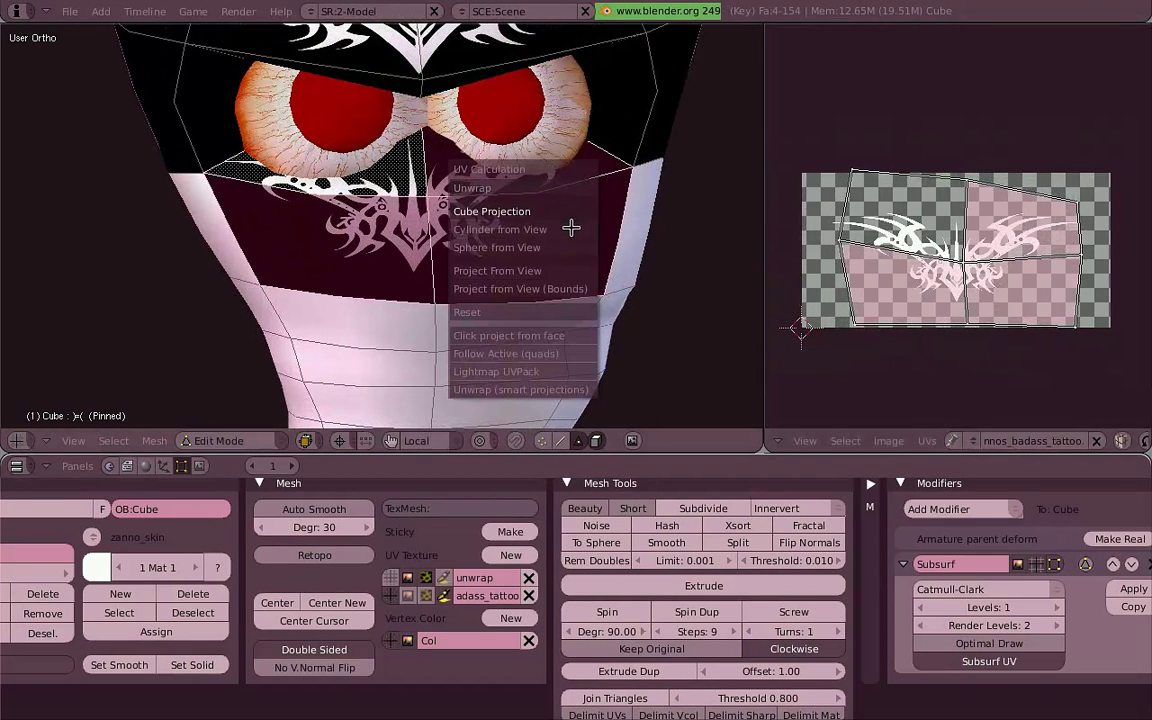
pyautogui.click(566, 280)
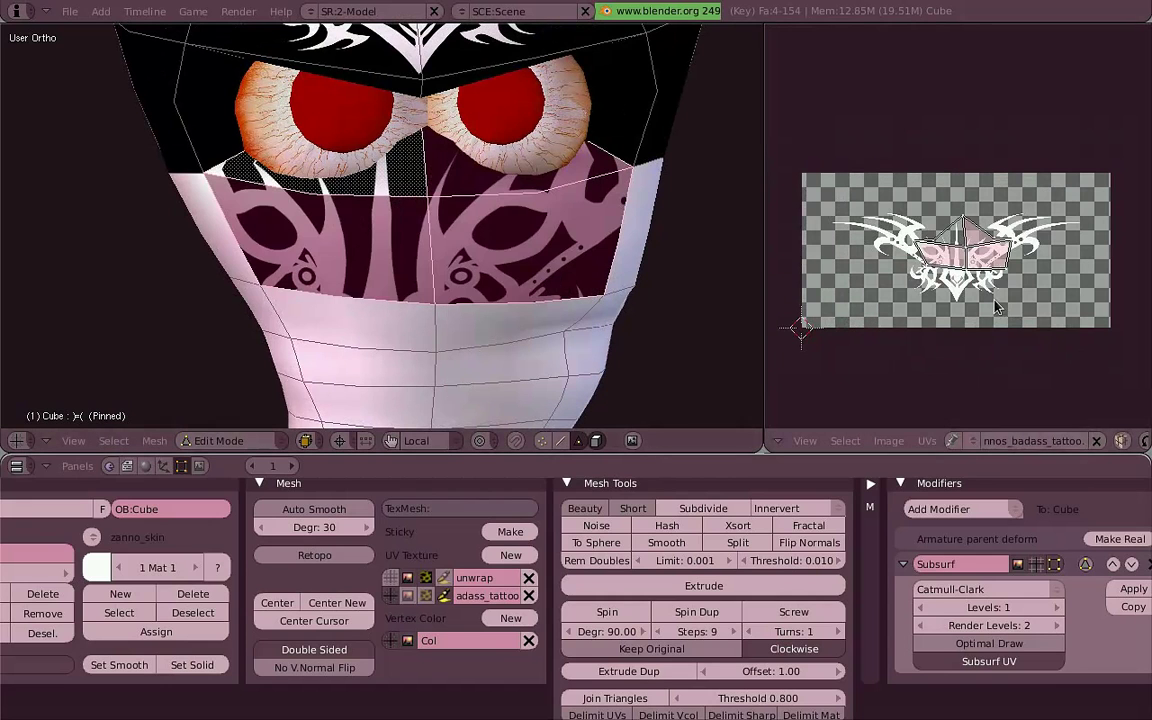
pyautogui.press('g')
pyautogui.press('s')
pyautogui.press('x')
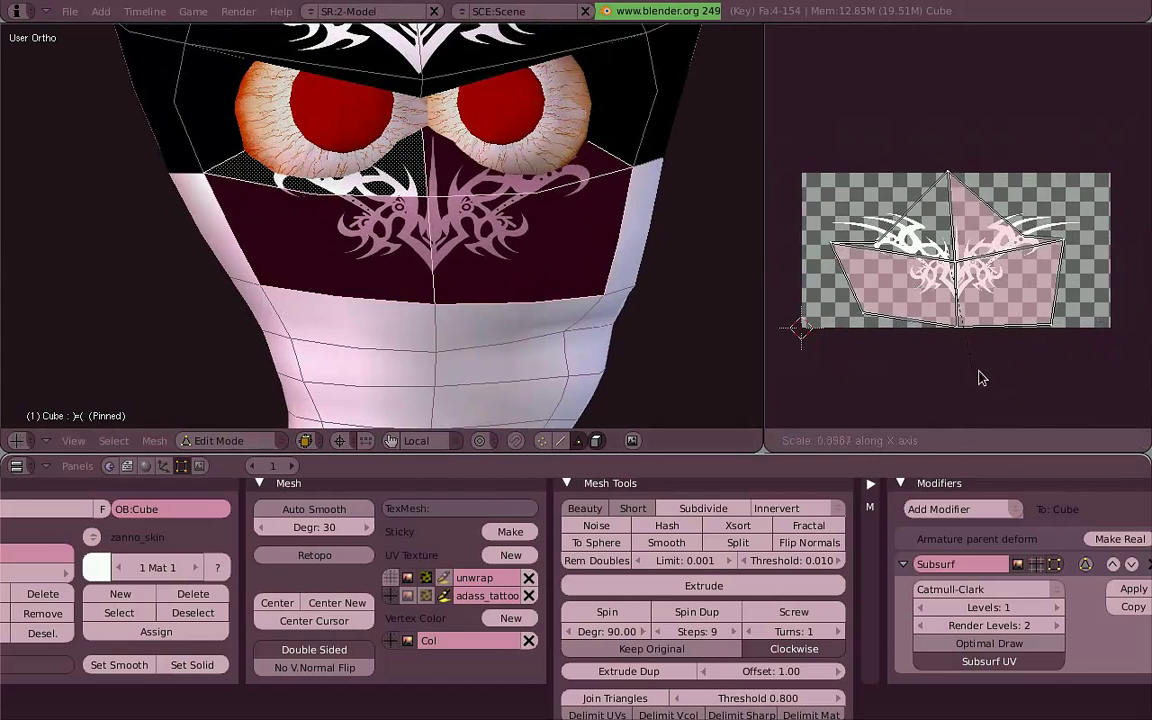
pyautogui.click(984, 376)
# - Stretch the projected UVs along Y and reposition them around the tattoo image
pyautogui.press('s')
pyautogui.press('y')
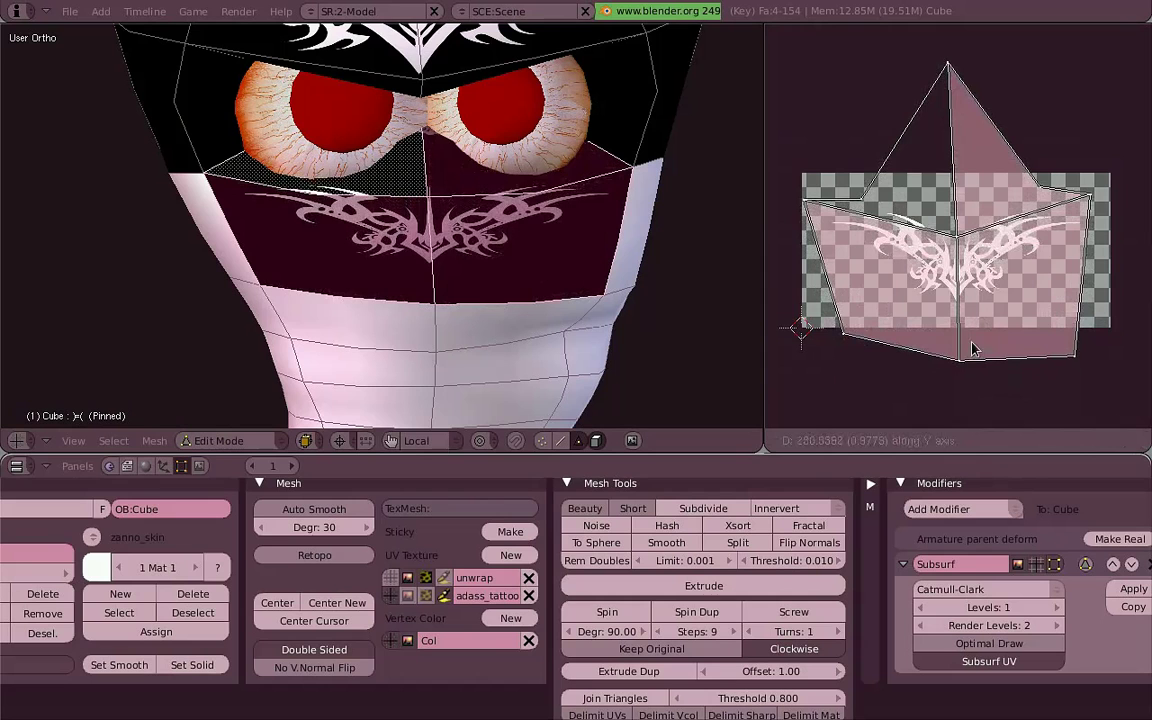
pyautogui.click(1040, 338)
pyautogui.press('s')
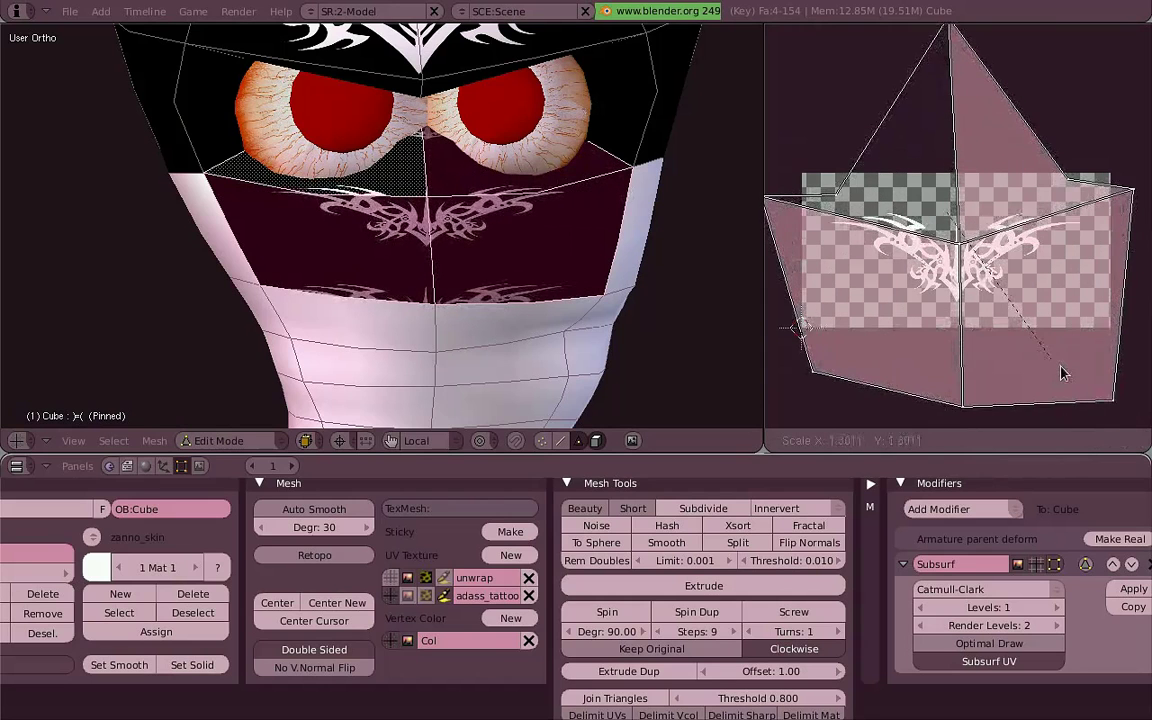
pyautogui.rightClick(1036, 327)
pyautogui.press('g')
pyautogui.click(1033, 320)
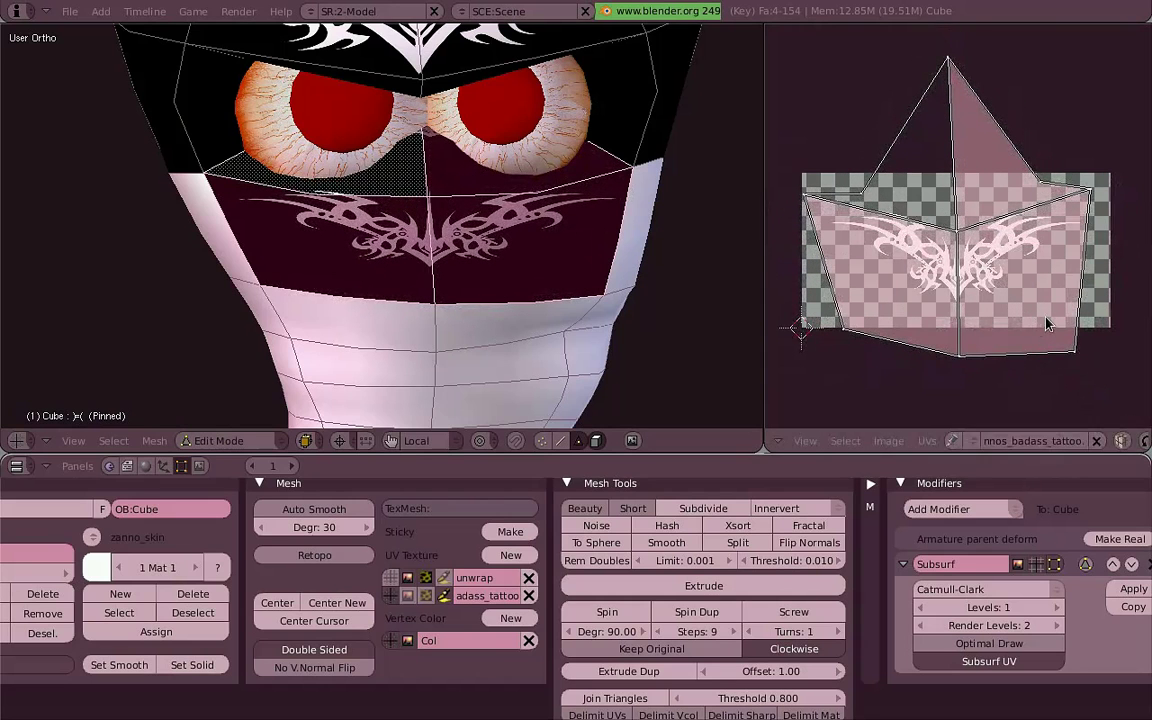
# - Straighten and enlarge the UVs, and shift them along Y to place the tattoo below the eyes
pyautogui.press('r')
pyautogui.click(1047, 321)
pyautogui.press('g')
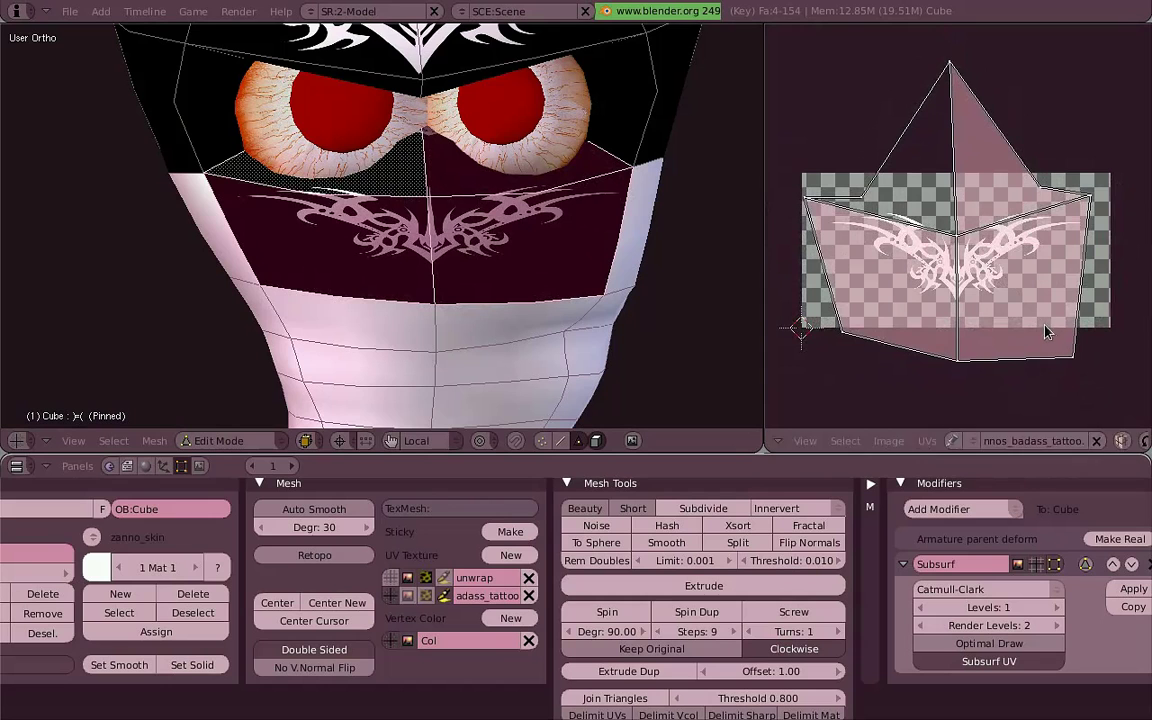
pyautogui.press('s')
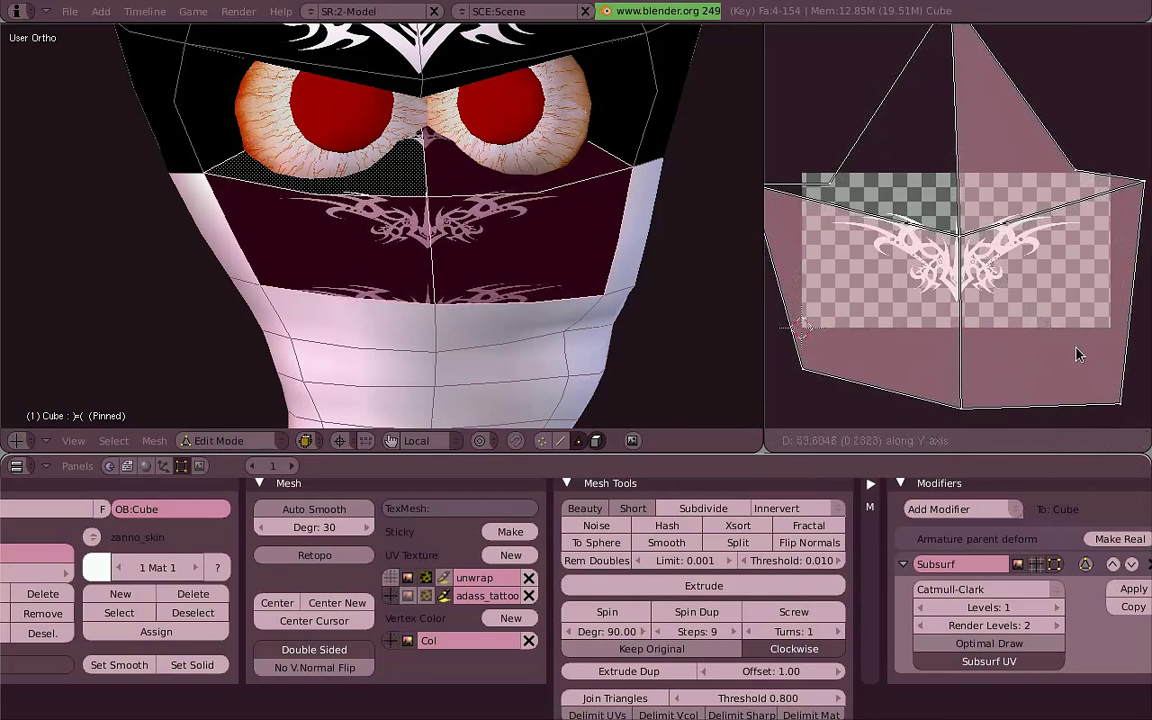
pyautogui.click(1078, 362)
pyautogui.press('g')
pyautogui.press('y')
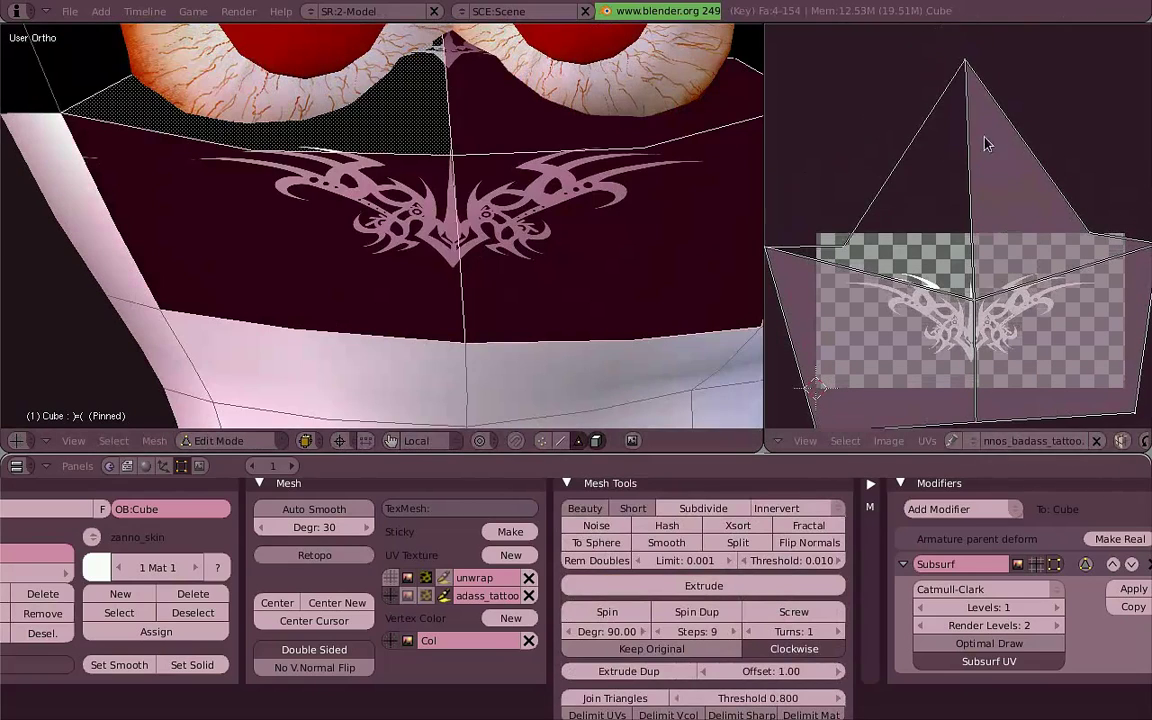
# - Lower the peak vertex of the UV layout and rotate all the UVs about half a turn to flip the tattoo
pyautogui.press('g')
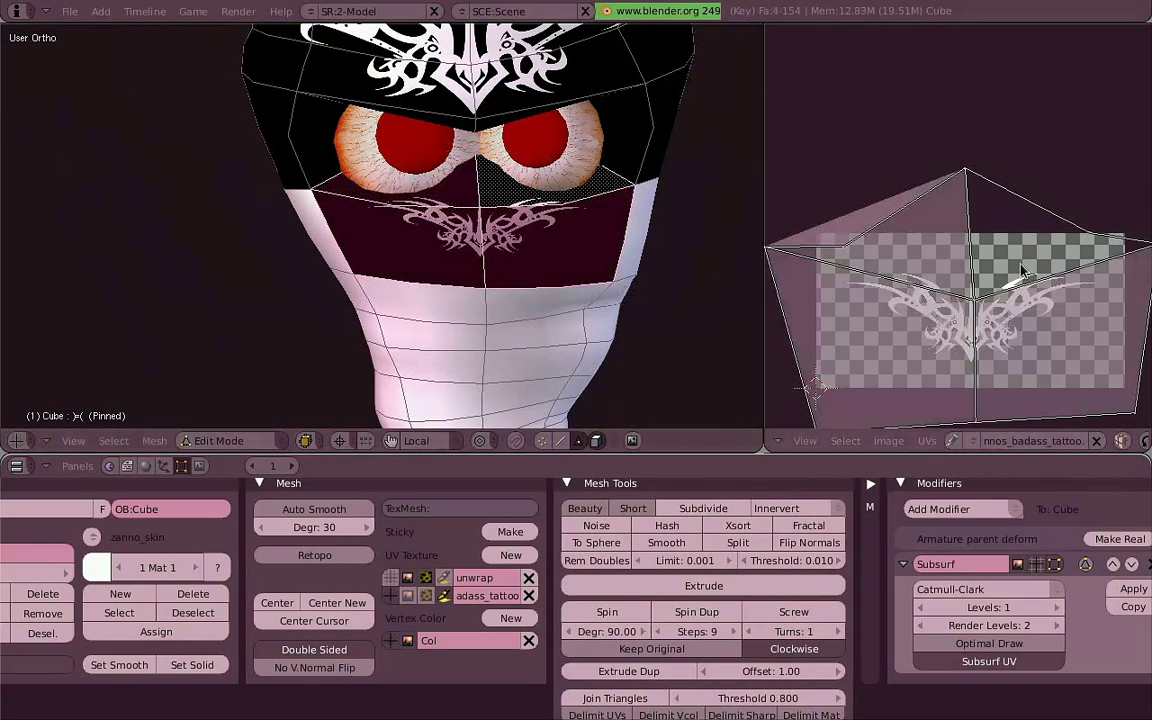
pyautogui.press('a')
pyautogui.press('r')
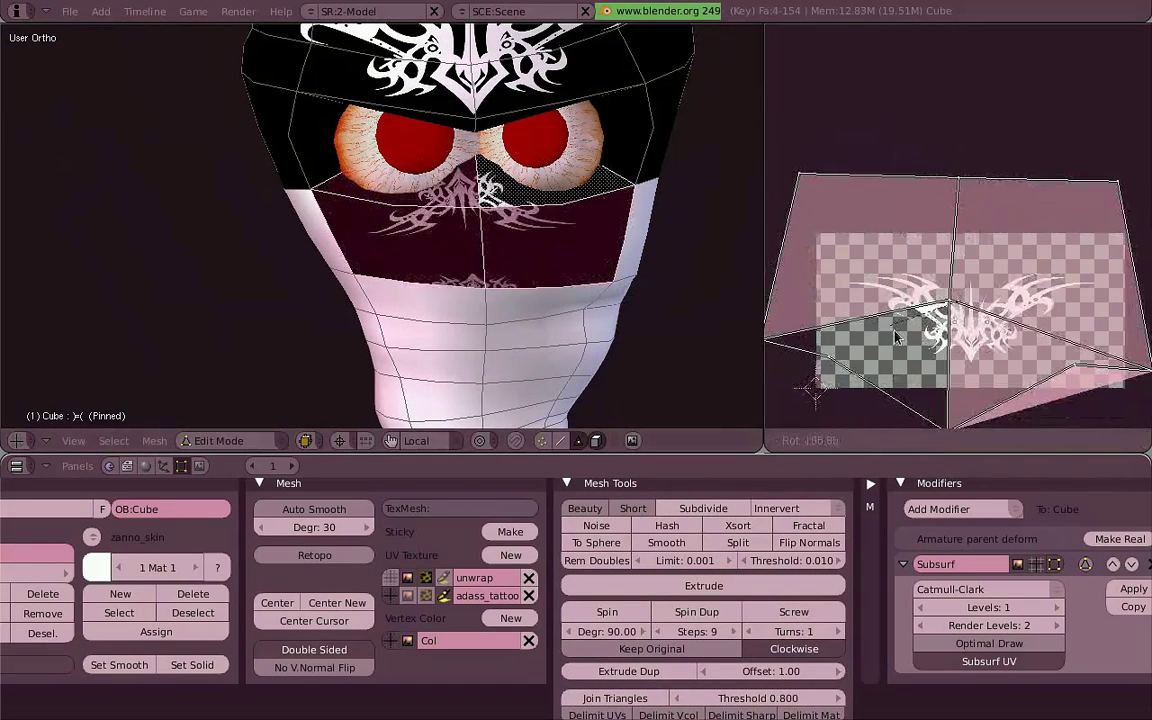
pyautogui.click(895, 336)
# - Recentre and straighten the flipped UVs over the tattoo, and flatten them along Y
pyautogui.press('g')
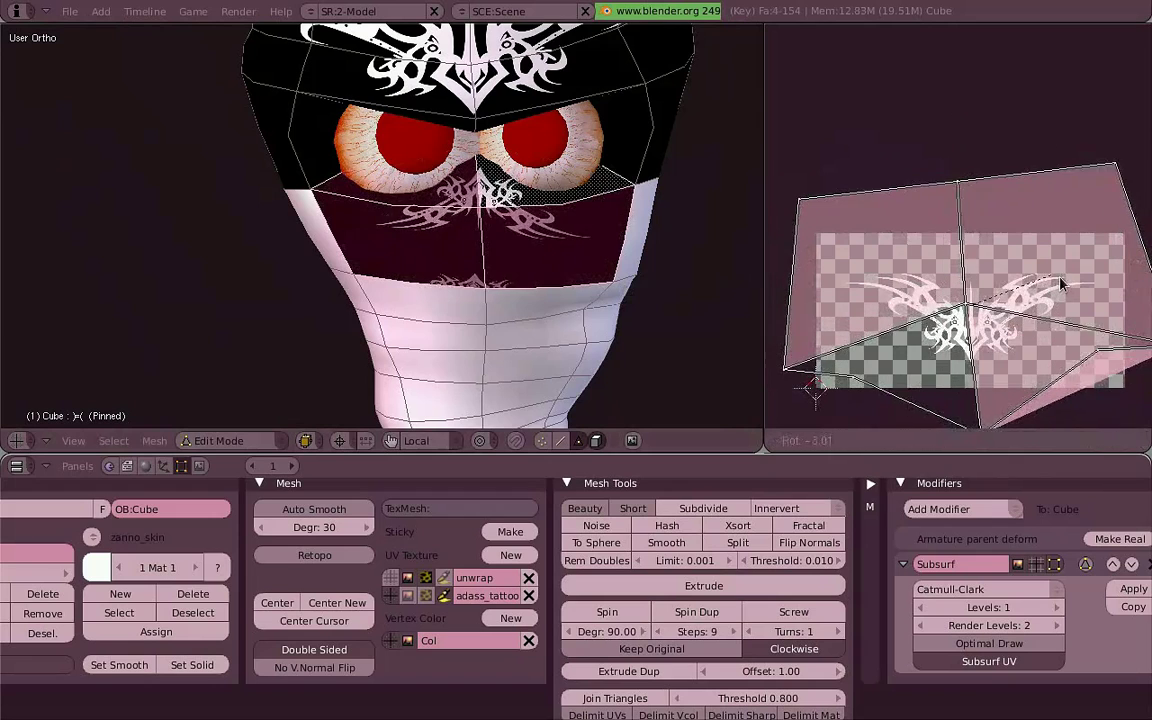
pyautogui.click(1062, 297)
pyautogui.press('s')
pyautogui.press('y')
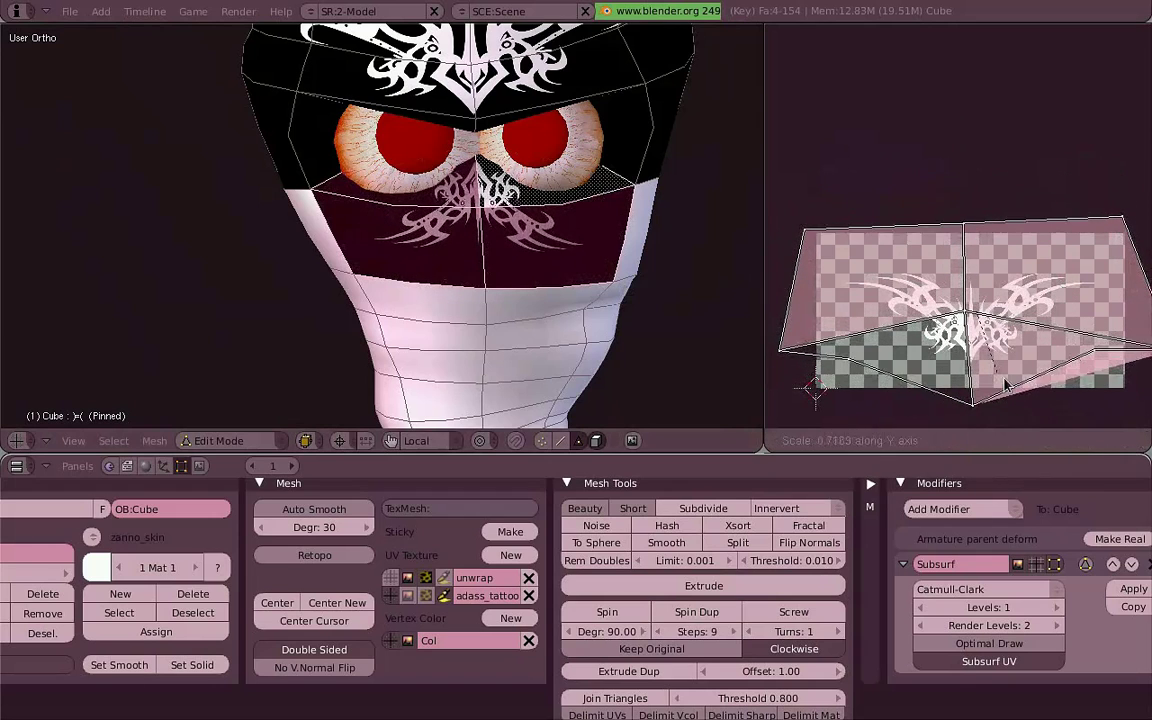
pyautogui.click(1005, 395)
# - Check the flipped tattoo on the model, then move the outer eye-side UV vertices down past the tattoo image's lower border
pyautogui.press('Tab')
pyautogui.scroll(-1, 594, 278)
pyautogui.moveTo(594, 278); pyautogui.dragTo(442, 303, button='middle')
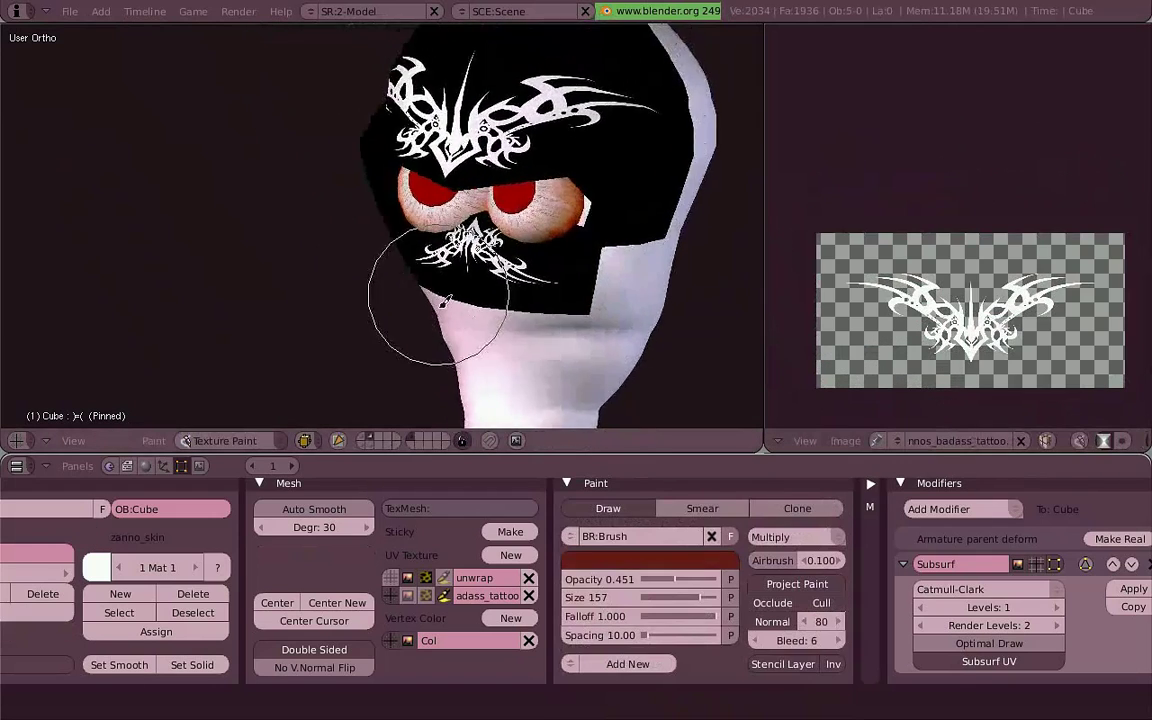
pyautogui.press('KP_1')
pyautogui.scroll(2, 550, 311)
pyautogui.press('Tab')
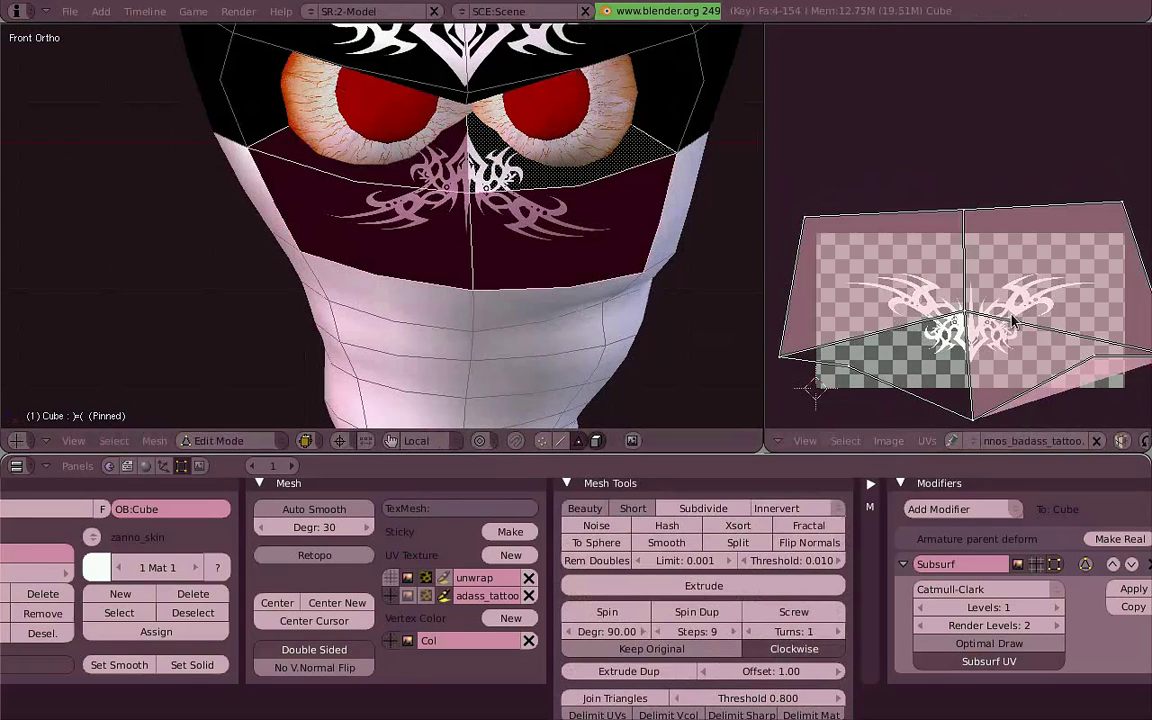
pyautogui.press('g')
pyautogui.press('y')
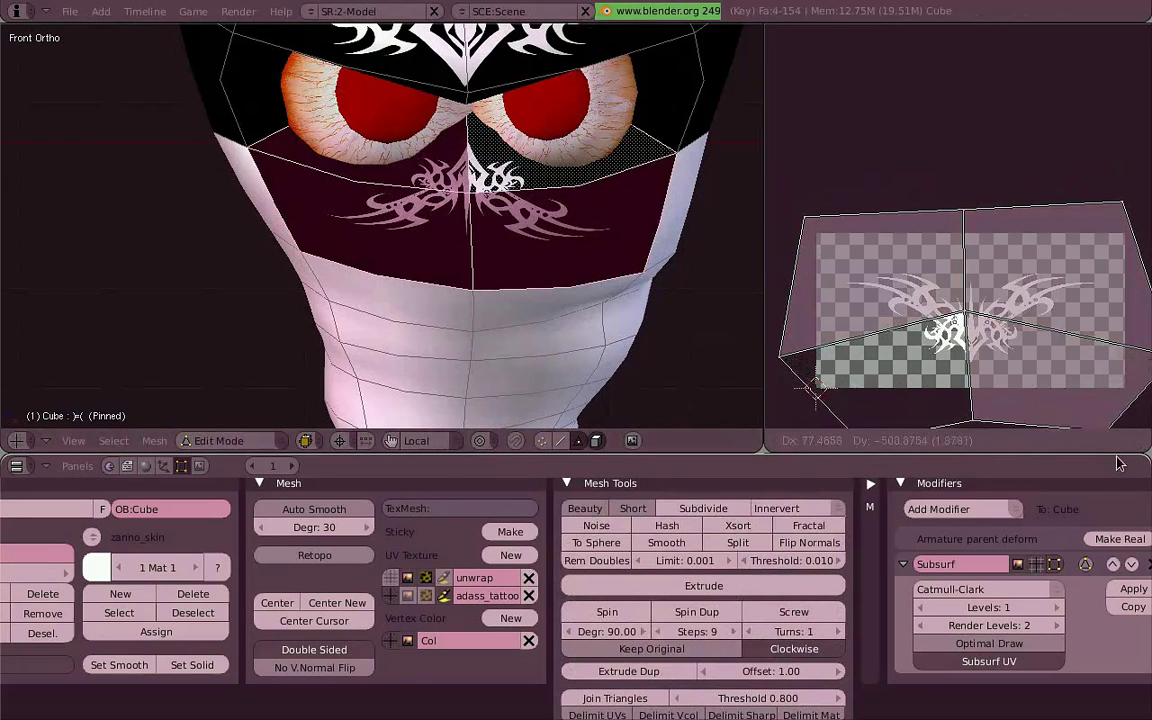
pyautogui.click(1113, 460)
# - Return to Texture Paint, make the unwrap UV layer active and paint the flipped tattoo below the eyes
pyautogui.press('Tab')
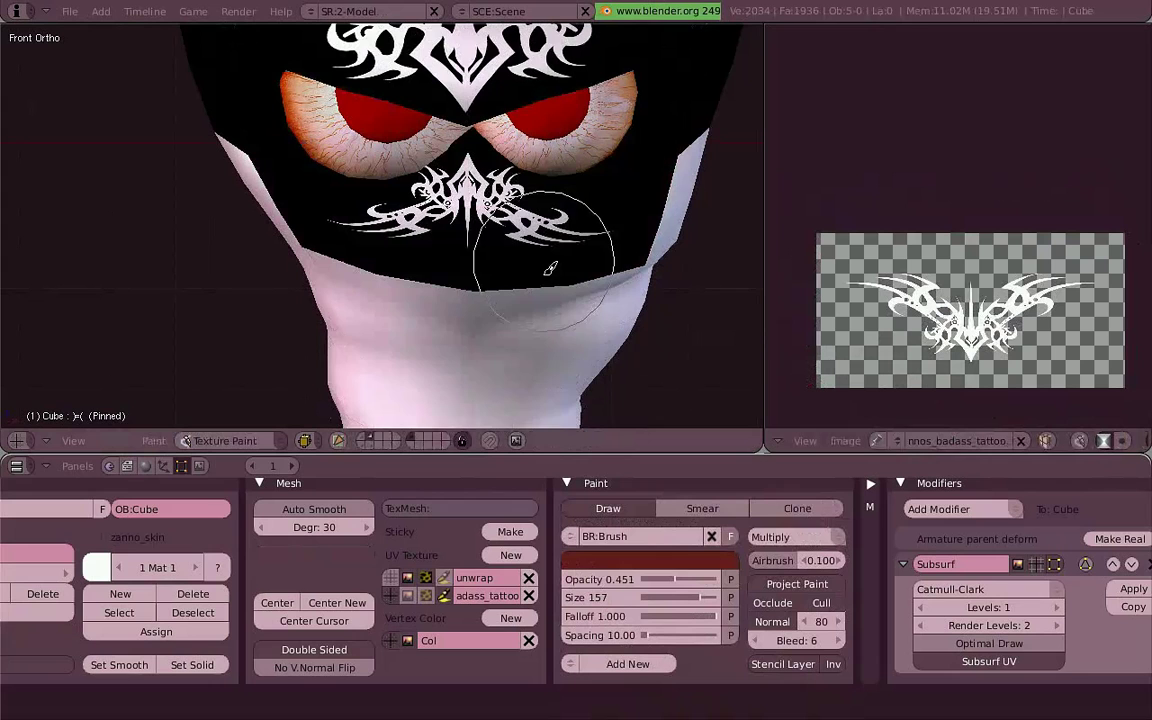
pyautogui.click(393, 581)
pyautogui.scroll(3, 463, 262)
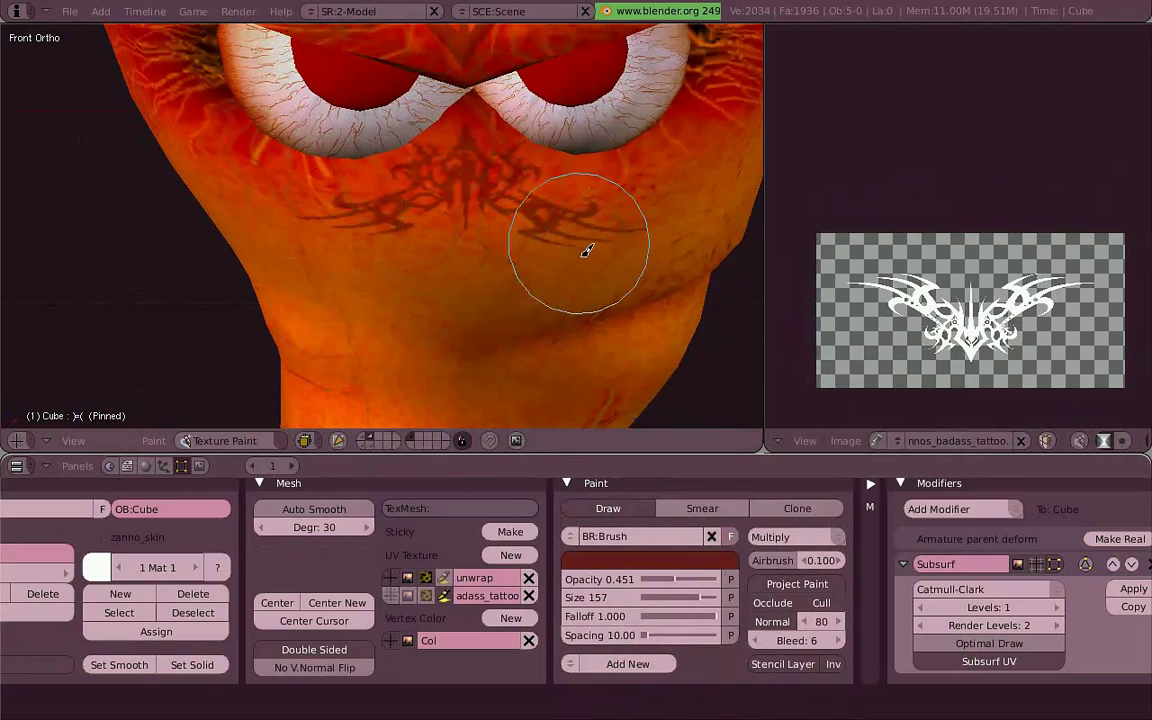
# - Inspect the painted forehead and under-eye tattoos on the carrot from the front and the side
pyautogui.scroll(-5, 531, 262)
pyautogui.moveTo(571, 281); pyautogui.dragTo(583, 201, button='middle')
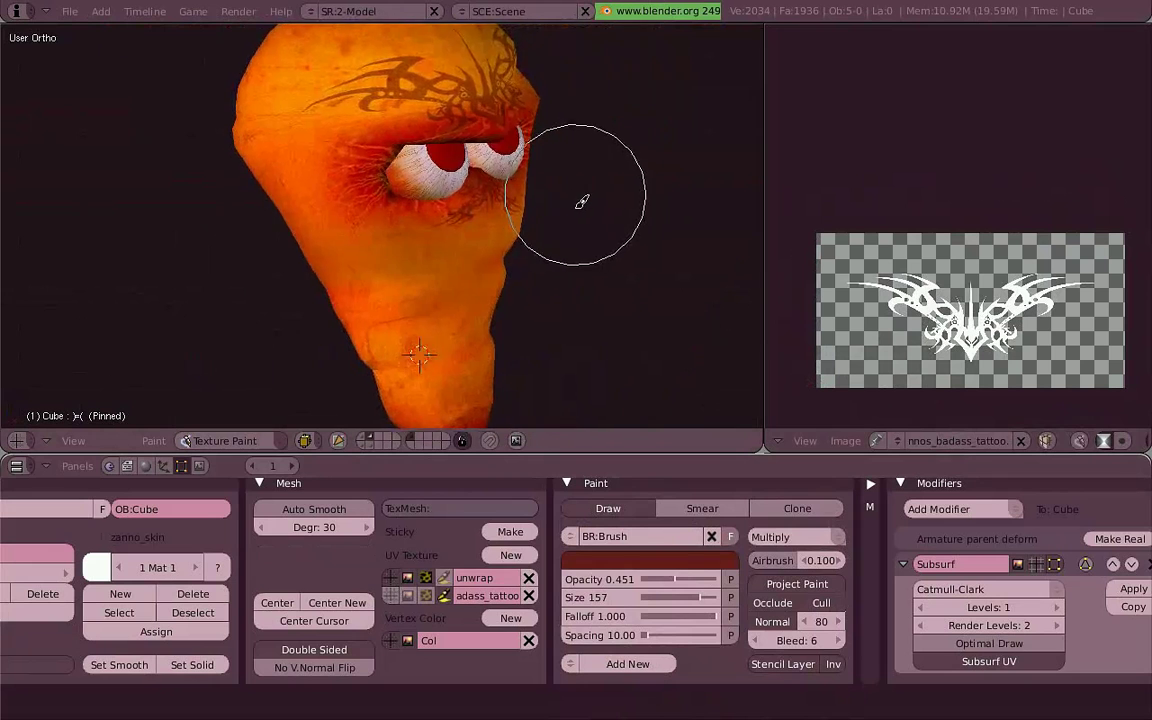
pyautogui.press('KP_1')
pyautogui.scroll(2, 522, 254)
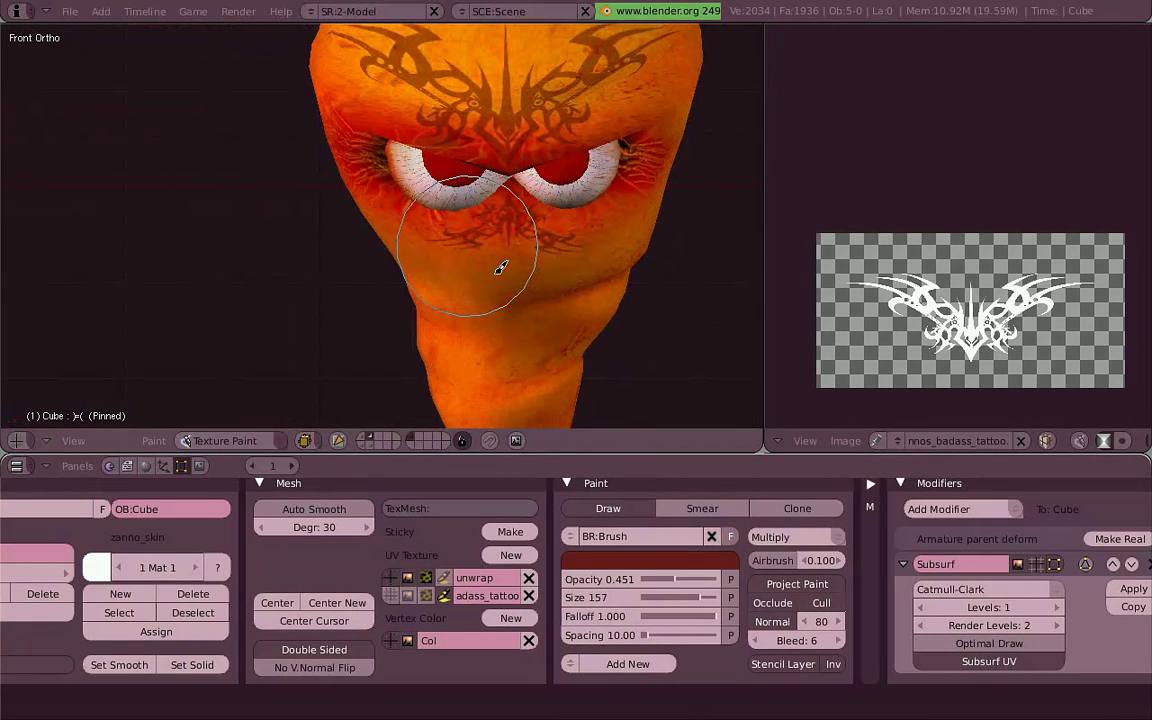
pyautogui.scroll(-3, 516, 270)
pyautogui.moveTo(478, 329)
pyautogui.mouseDown(button='middle')
pyautogui.moveTo(339, 257)
pyautogui.moveTo(563, 216)
pyautogui.moveTo(352, 252)
pyautogui.moveTo(314, 159)
pyautogui.moveTo(344, 273)
pyautogui.moveTo(377, 256)
pyautogui.mouseUp(button='middle')
pyautogui.press('KP_1')
pyautogui.press('KP_1')
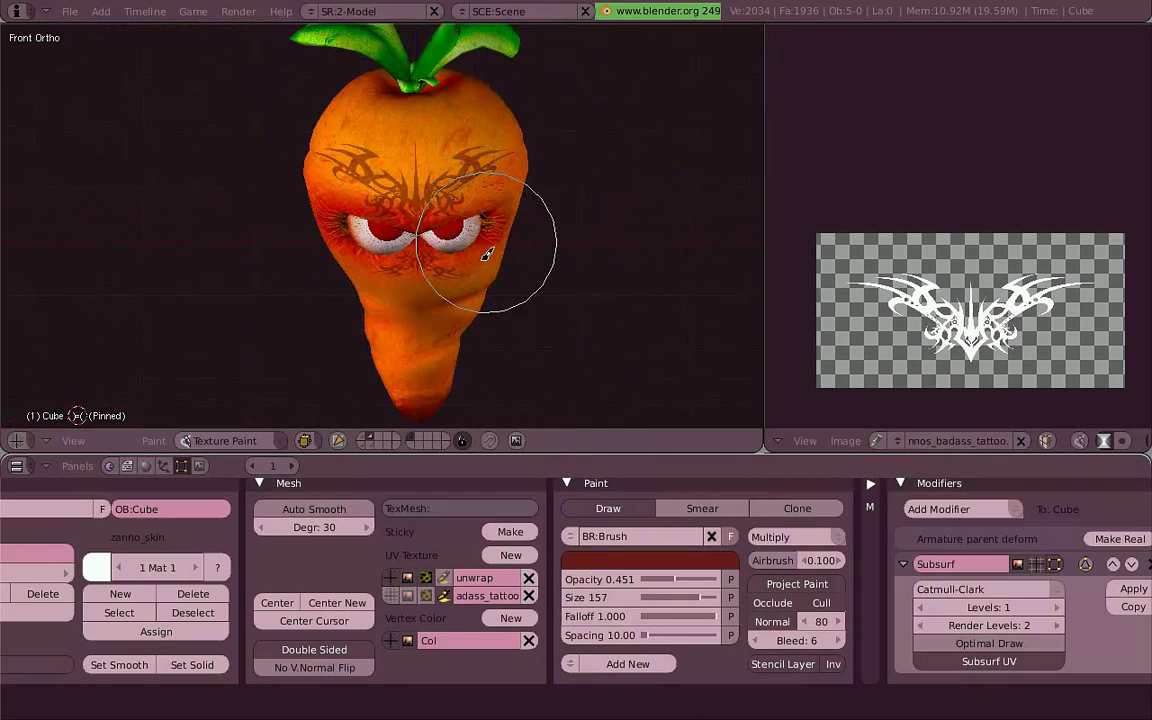
# - Switch to the Clone paint tool and enable the use of another UV layer as clone source
pyautogui.click(787, 507)
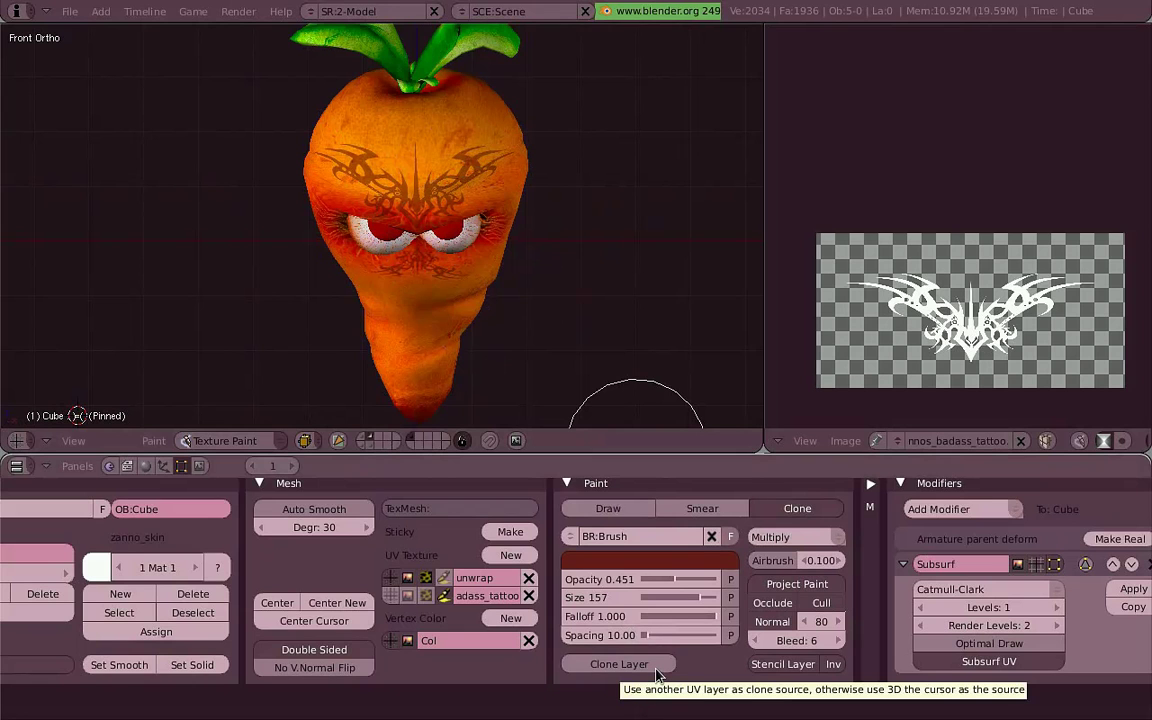
pyautogui.scroll(3, 497, 353)
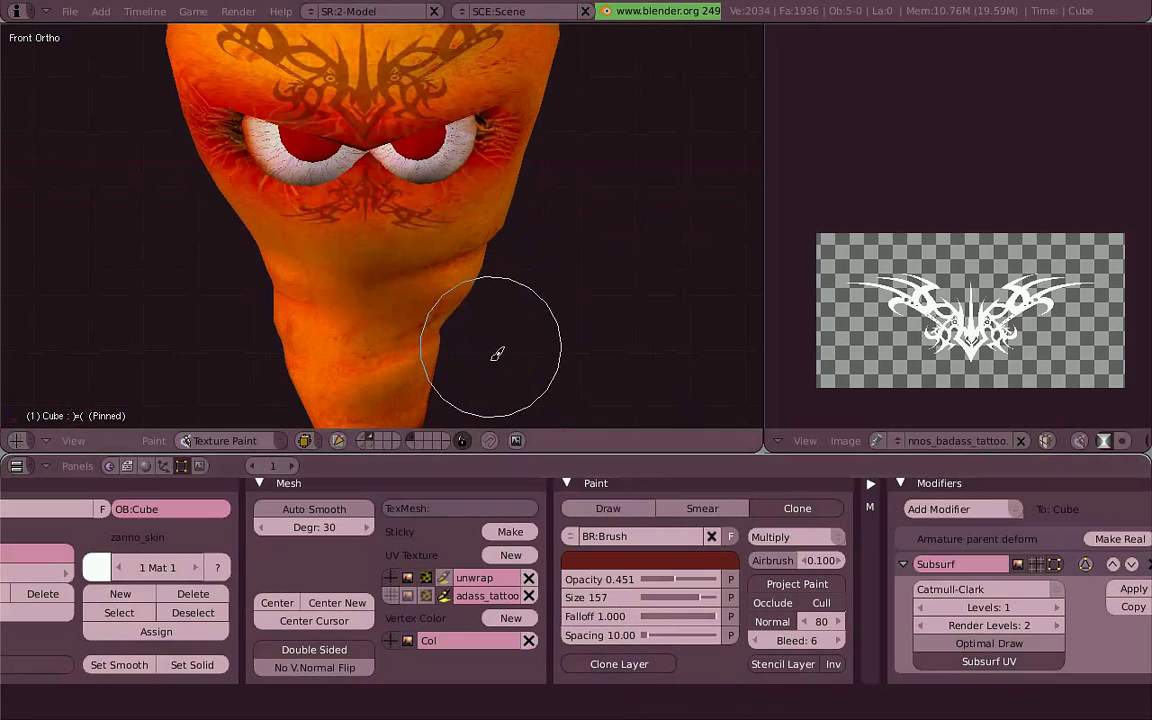
# - Delete the old badass tattoo UV layer from the carrot and add a new UV layer
pyautogui.click(459, 596)
pyautogui.press('Tab')
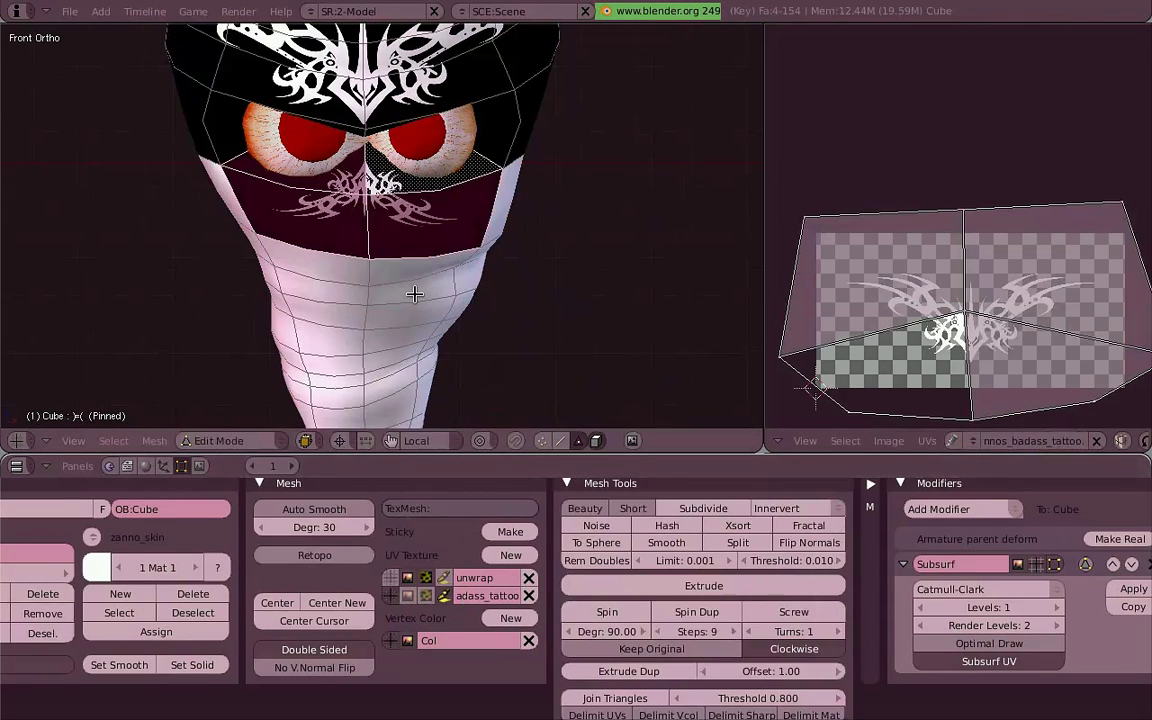
pyautogui.press('Tab')
pyautogui.moveTo(532, 265)
pyautogui.mouseDown(button='middle')
pyautogui.moveTo(440, 340)
pyautogui.moveTo(365, 425)
pyautogui.mouseUp(button='middle')
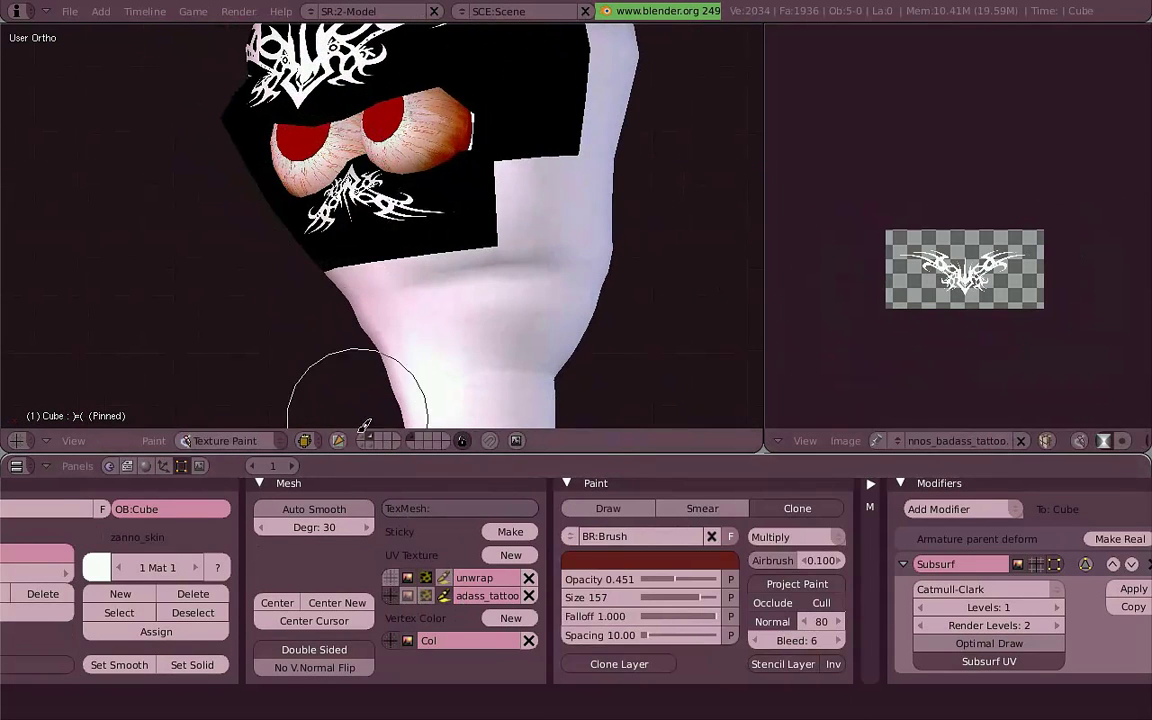
pyautogui.press('Tab')
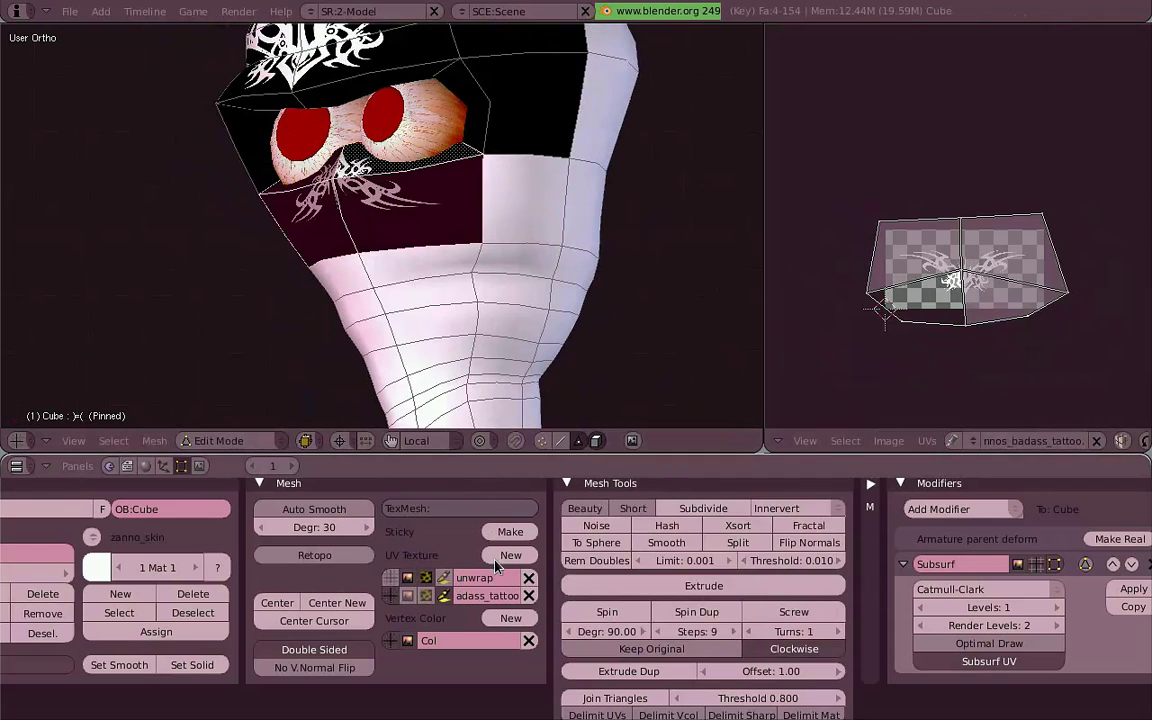
pyautogui.press('Tab')
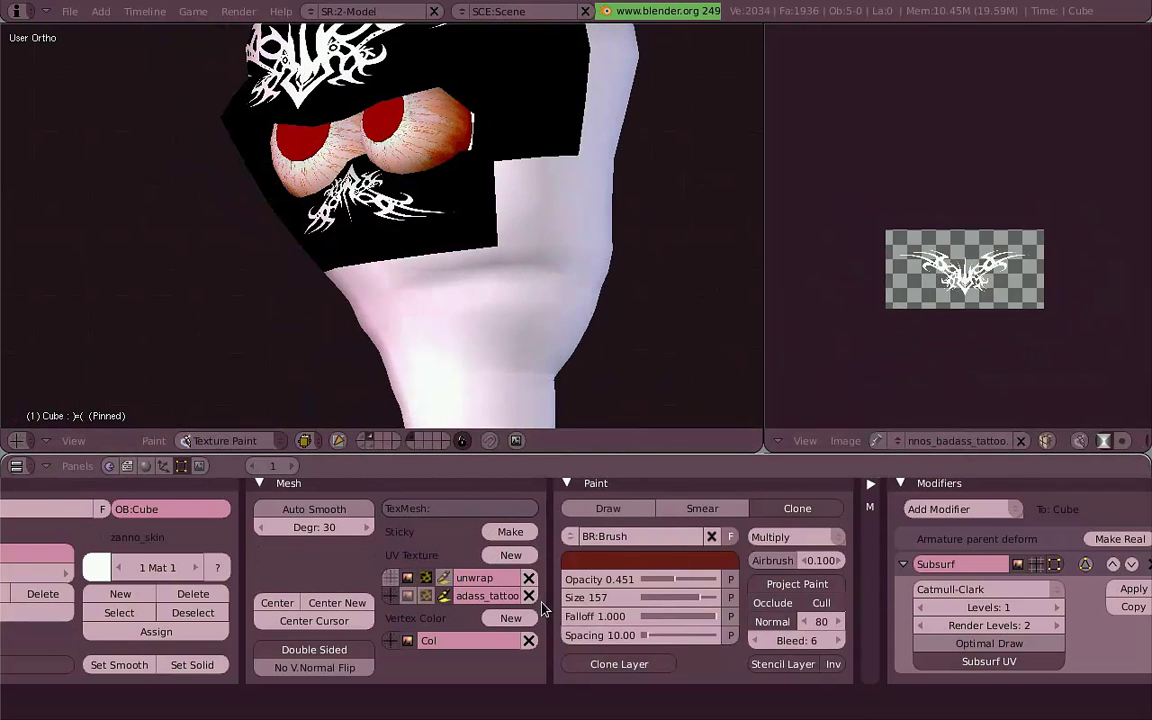
pyautogui.click(528, 596)
pyautogui.click(510, 555)
# - In Edit Mode, select the block of side faces below the eye and rename the new UV layer tattoo_clone
pyautogui.press('Tab')
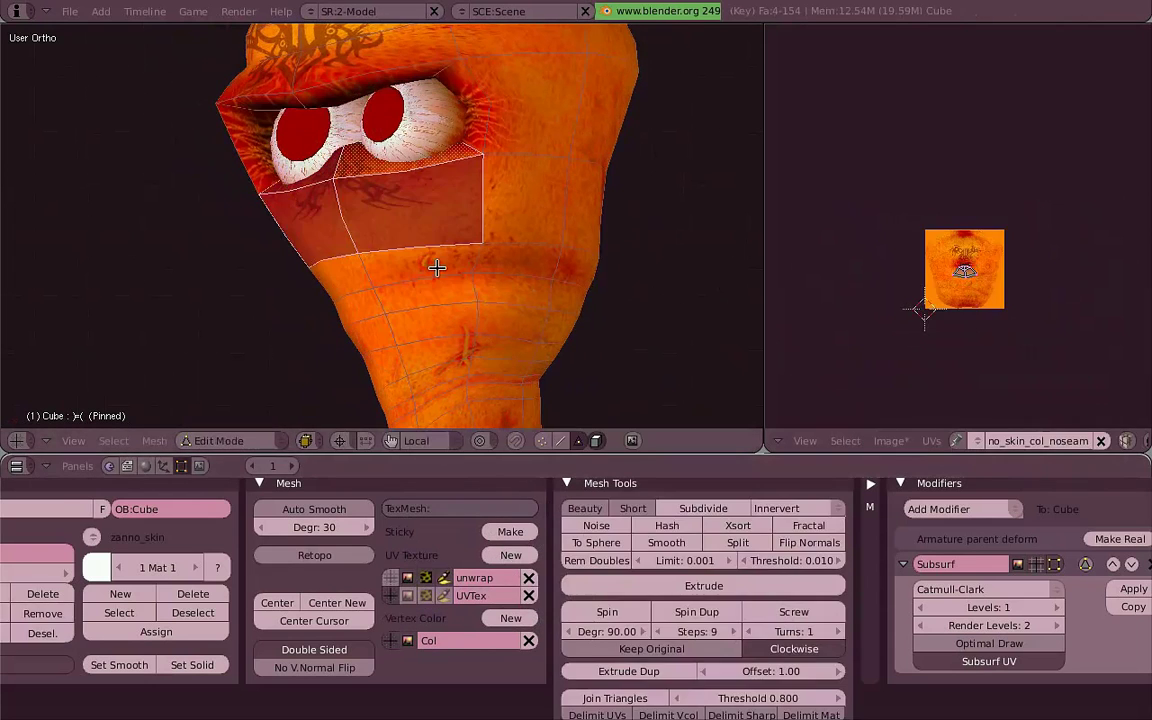
pyautogui.moveTo(435, 265); pyautogui.dragTo(465, 259, button='middle')
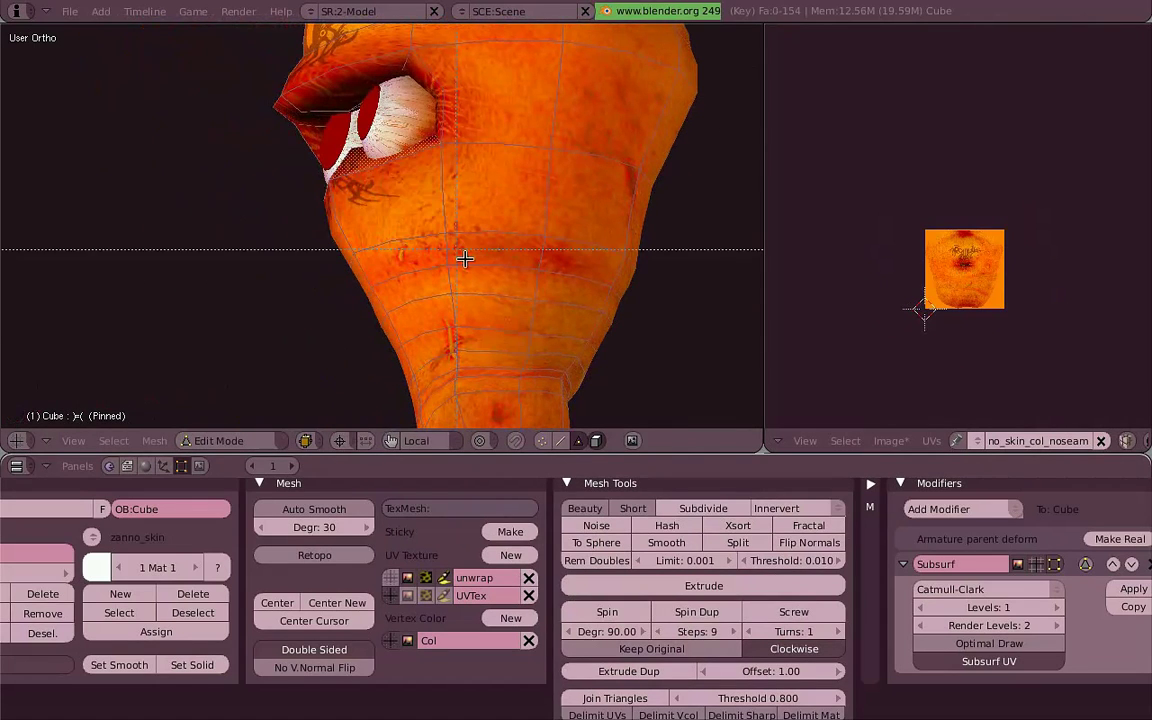
pyautogui.moveTo(470, 256); pyautogui.dragTo(494, 265)
pyautogui.press('Escape')
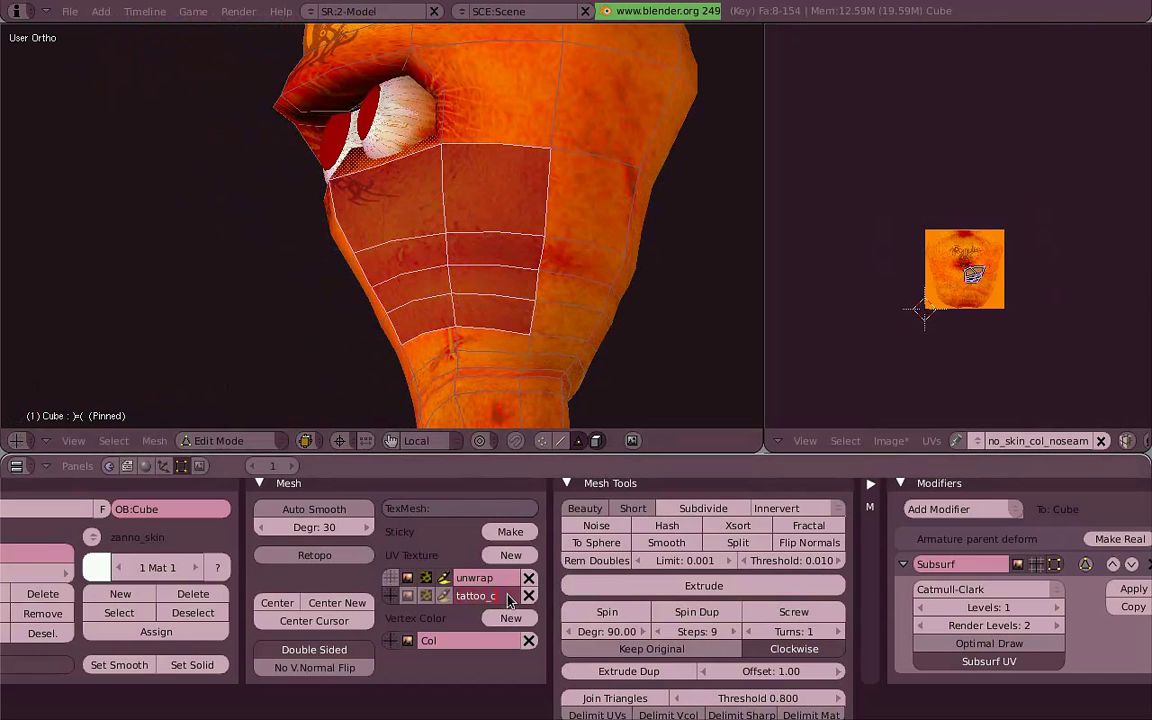
# - Unwrap the selected faces below the eye in the tattoo_clone layer
pyautogui.moveTo(530, 352); pyautogui.dragTo(422, 235, button='middle')
pyautogui.press('u')
pyautogui.click(514, 178)
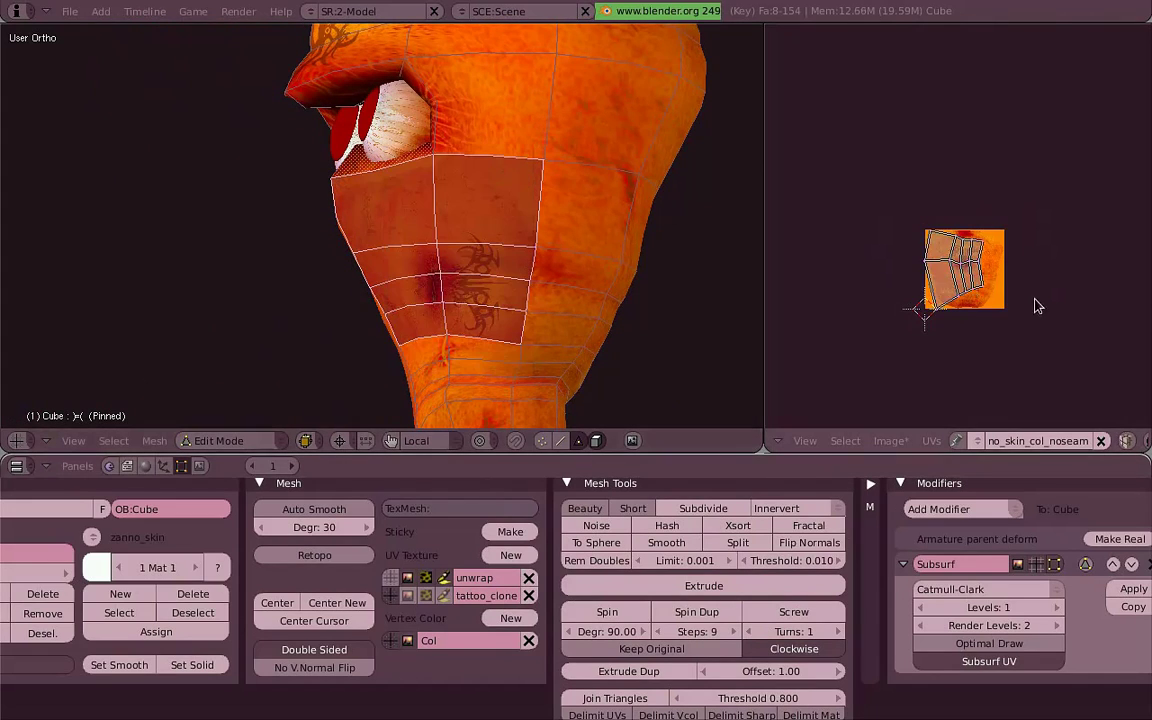
# - Unlink the skin image from the selected faces and assign fraka_tattoo.png to them
pyautogui.scroll(3, 1040, 300)
pyautogui.click(1102, 442)
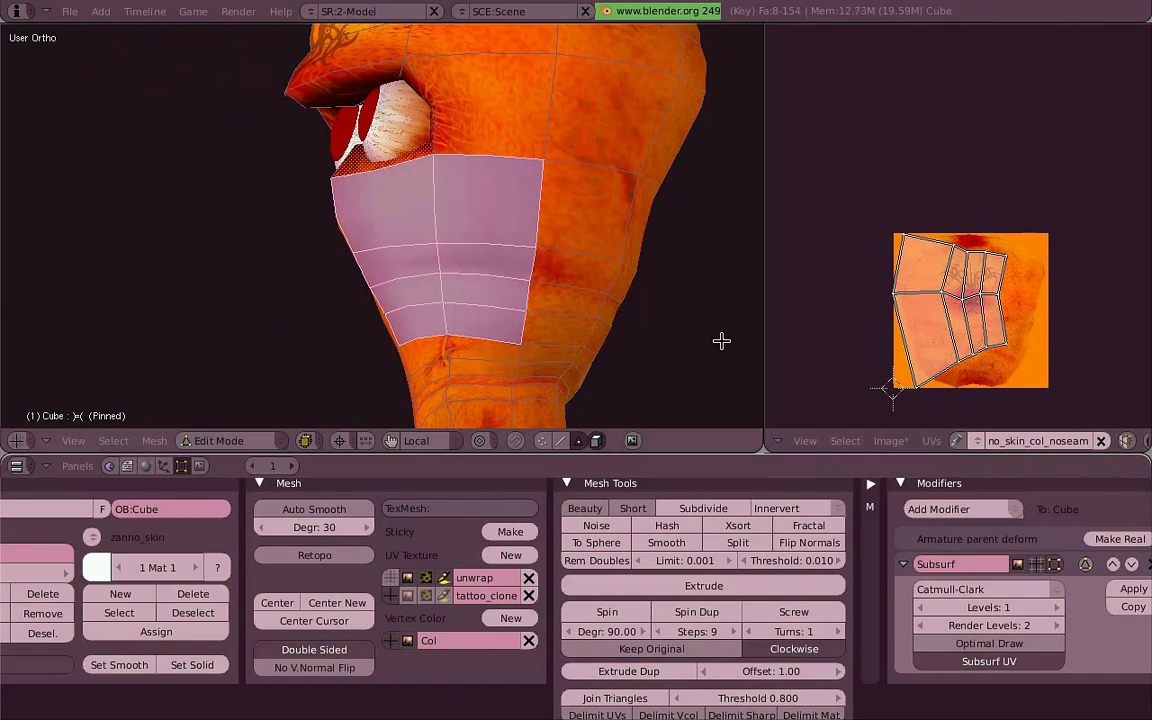
pyautogui.click(900, 441)
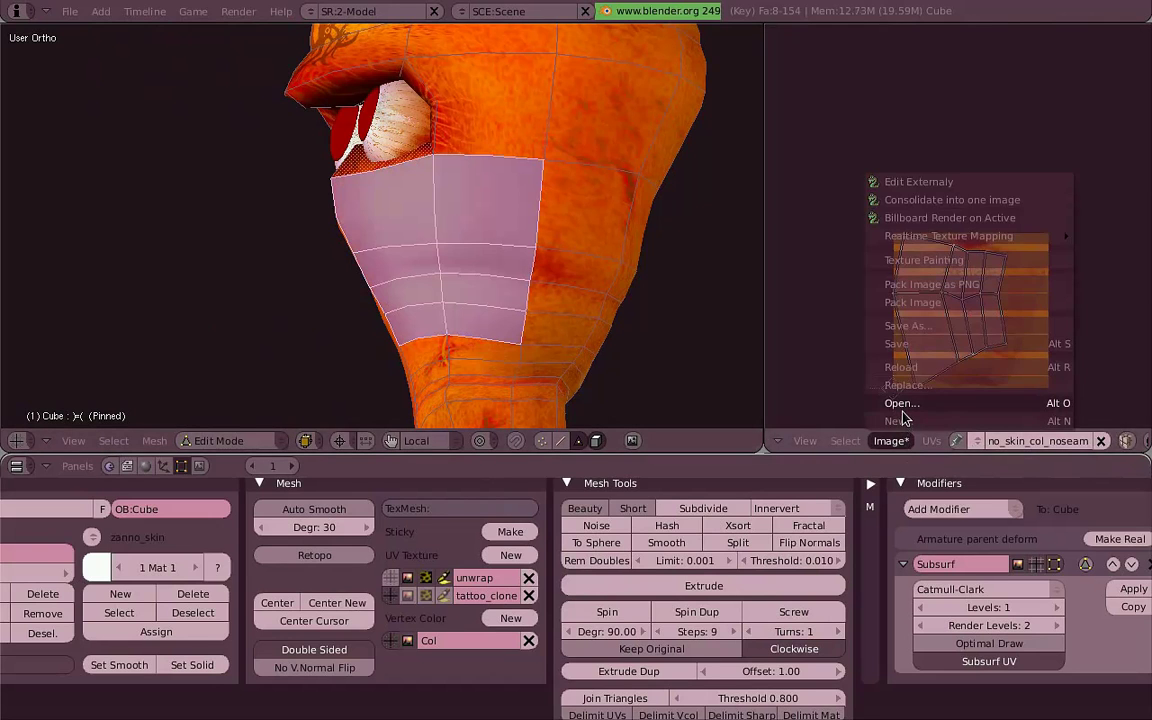
pyautogui.click(902, 405)
pyautogui.doubleClick(918, 126)
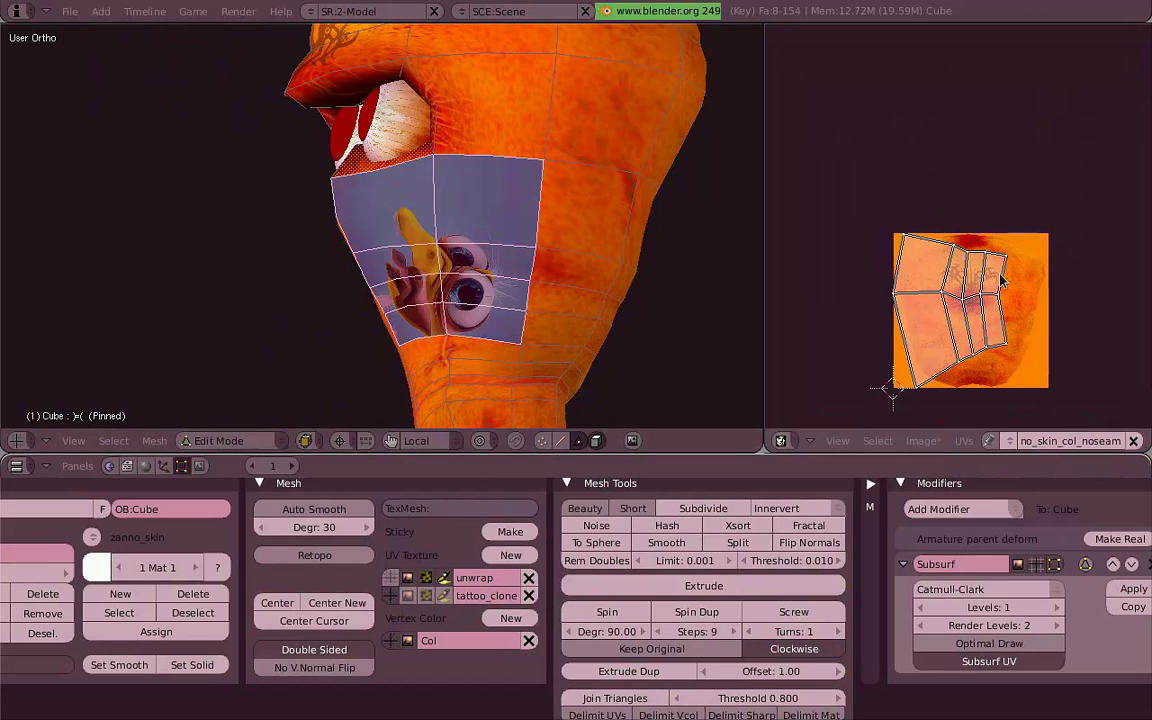
pyautogui.click(1012, 441)
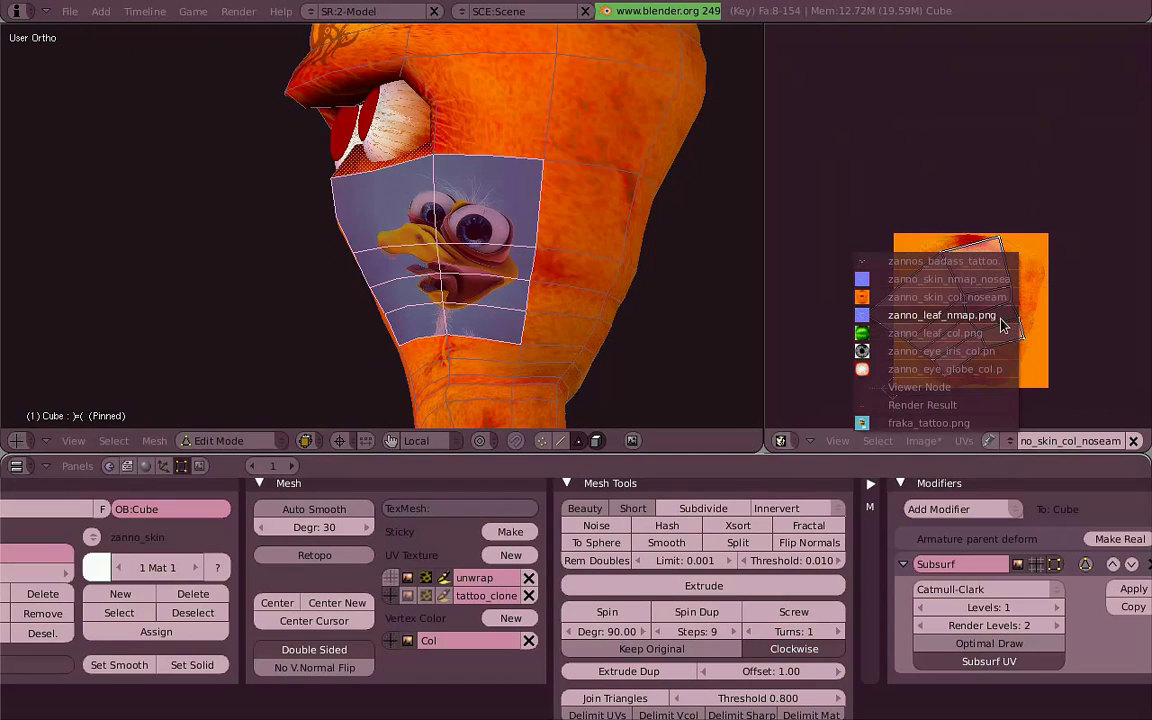
pyautogui.click(928, 423)
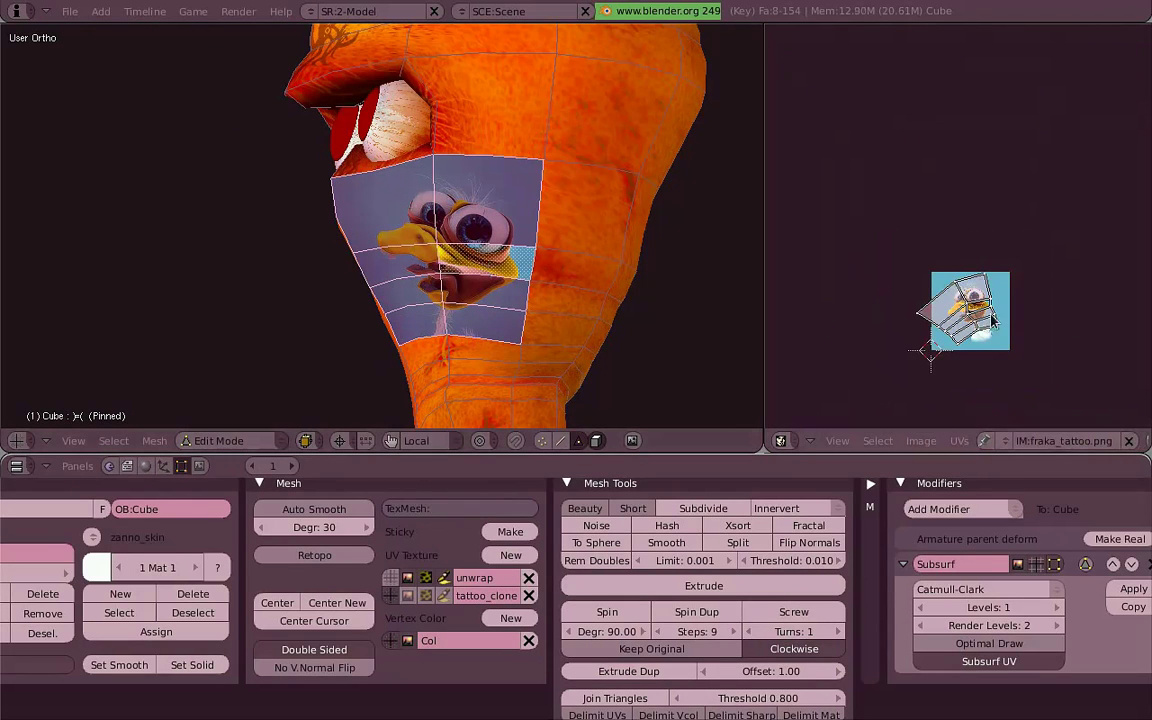
# - Straighten and enlarge the selected faces' UVs around the bird's head, and return to Texture Paint
pyautogui.scroll(4, 1013, 324)
pyautogui.moveTo(1010, 380); pyautogui.dragTo(972, 276, button='middle')
pyautogui.moveTo(650, 200); pyautogui.dragTo(764, 319, button='middle')
pyautogui.press('r')
pyautogui.press('Escape')
pyautogui.press('s')
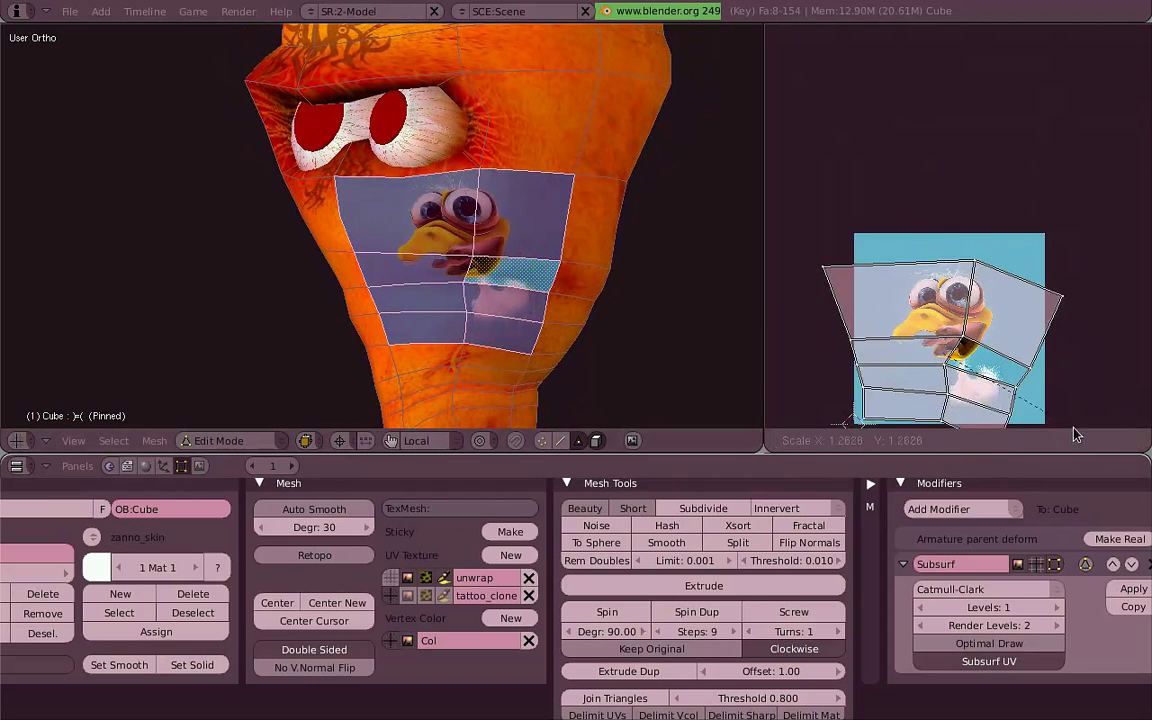
pyautogui.click(1088, 378)
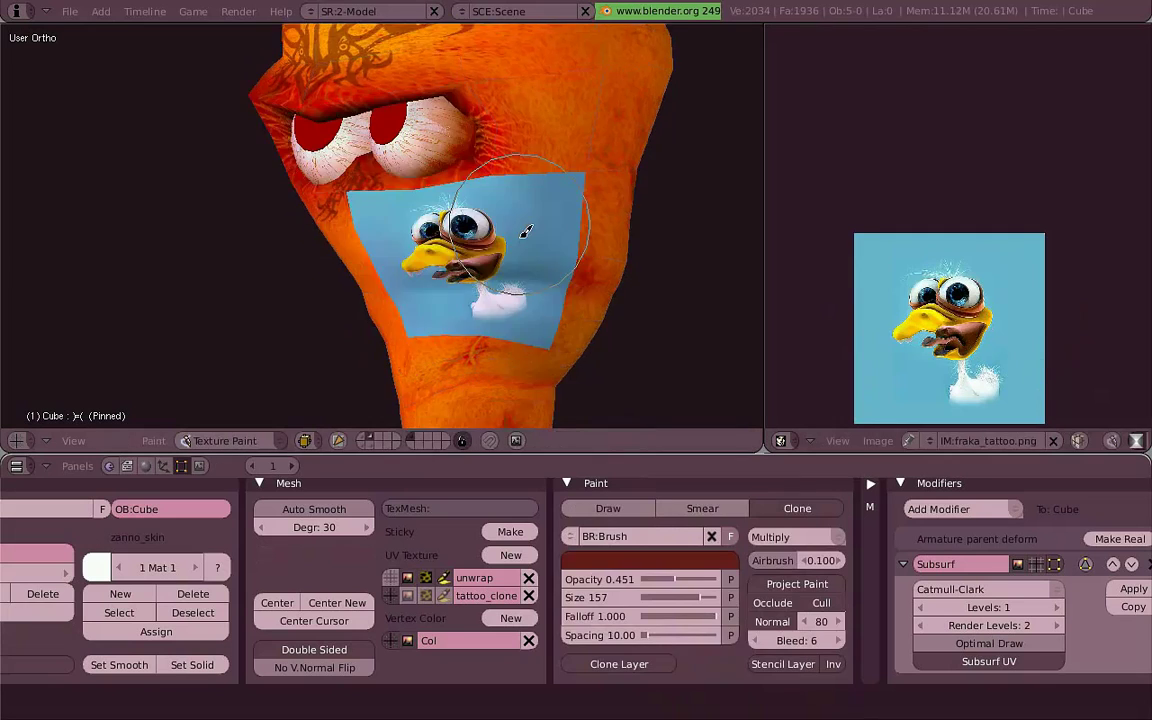
# - Make unwrap the active UV layer with tattoo_clone as clone source, and set the brush to Mix at opacity 1.000
pyautogui.scroll(-4, 506, 244)
pyautogui.scroll(4, 406, 210)
pyautogui.moveTo(406, 210); pyautogui.dragTo(521, 279, button='middle')
pyautogui.scroll(4, 556, 268)
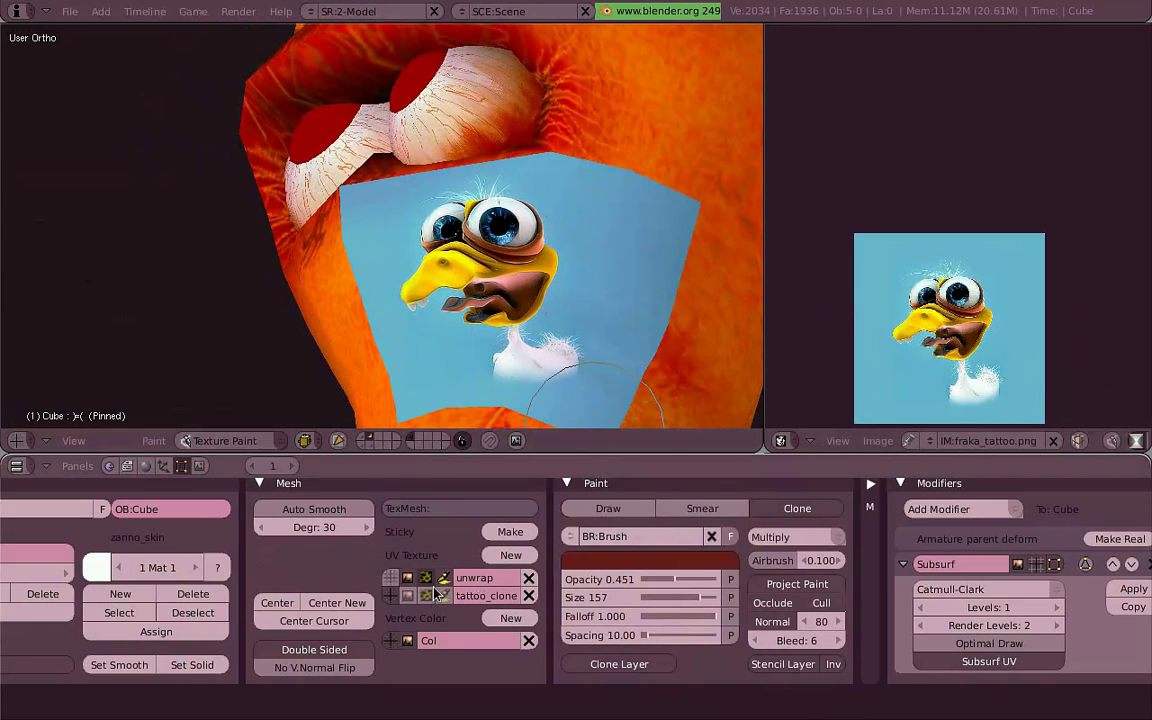
pyautogui.click(400, 580)
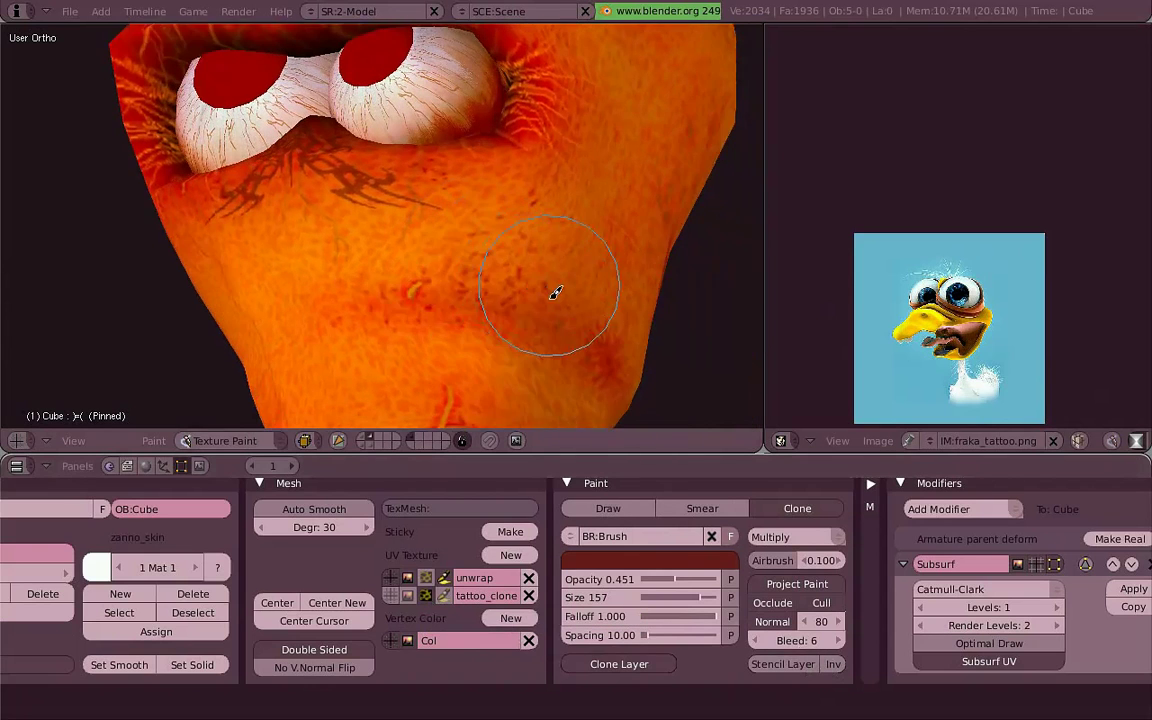
pyautogui.moveTo(555, 290)
pyautogui.mouseDown()
pyautogui.moveTo(465, 290)
pyautogui.moveTo(445, 260)
pyautogui.moveTo(395, 266)
pyautogui.moveTo(476, 257)
pyautogui.moveTo(301, 216)
pyautogui.moveTo(548, 375)
pyautogui.moveTo(548, 243)
pyautogui.moveTo(638, 213)
pyautogui.moveTo(566, 190)
pyautogui.mouseUp()
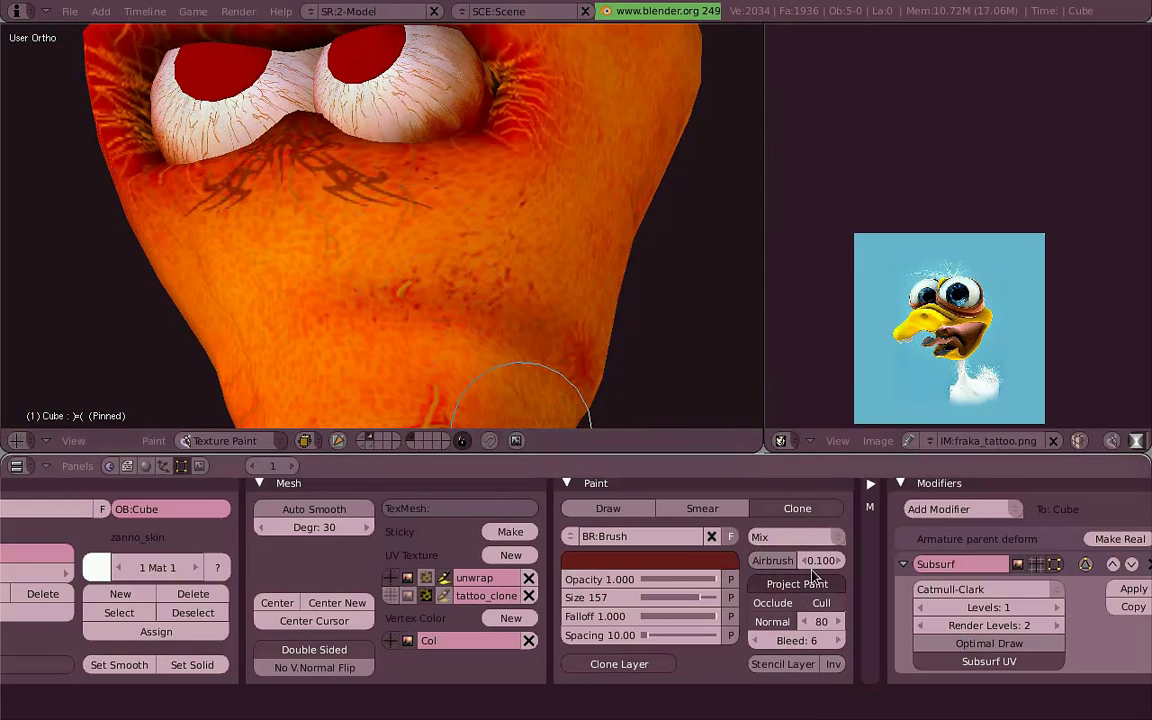
# - Undo a test clone stroke on the cheek and set the brush falloff to 0.000
pyautogui.moveTo(430, 310)
pyautogui.mouseDown()
pyautogui.moveTo(415, 250)
pyautogui.moveTo(470, 300)
pyautogui.mouseUp()
pyautogui.hotkey('ctrl', 'z')
pyautogui.moveTo(645, 620); pyautogui.dragTo(636, 620)
# - Try clone-painting the bird onto the cheek with the soft brush, and undo the strokes
pyautogui.moveTo(450, 320); pyautogui.dragTo(395, 255)
pyautogui.moveTo(460, 282)
pyautogui.mouseDown()
pyautogui.moveTo(499, 265)
pyautogui.moveTo(450, 328)
pyautogui.mouseUp()
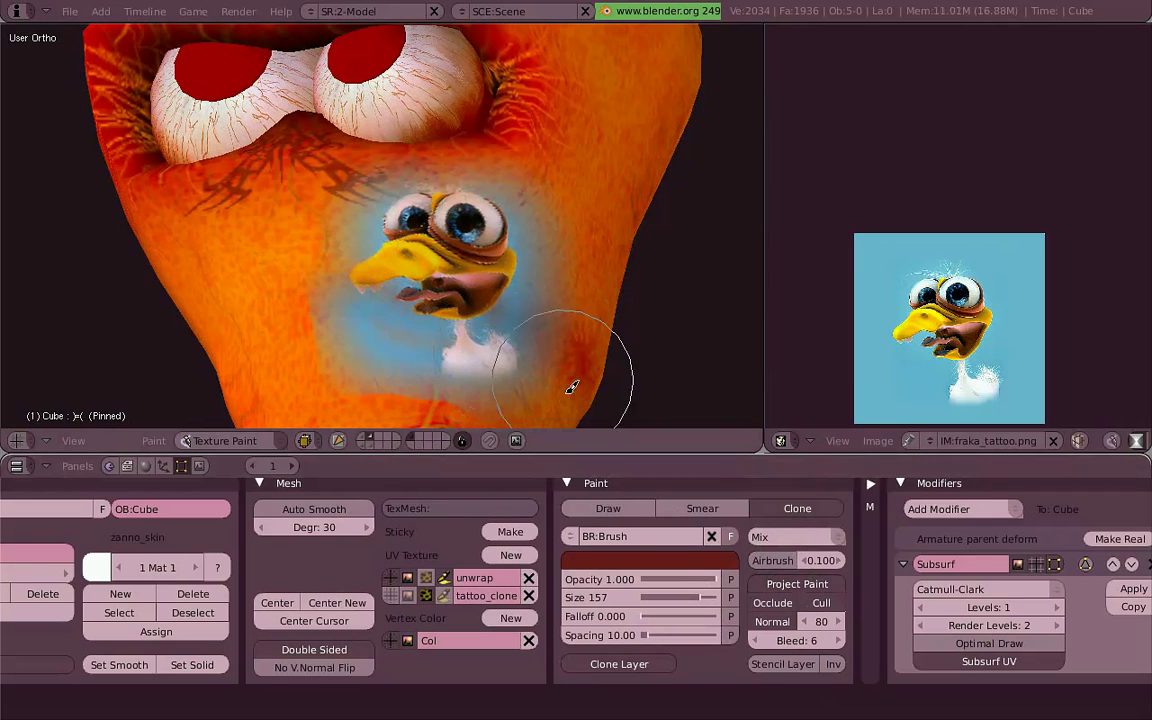
pyautogui.hotkey('ctrl', 'z')
# - Add another UV layer copied from tattoo_clone and load fraka_tattoo_stencil.png onto its selected faces
pyautogui.scroll(4, 903, 343)
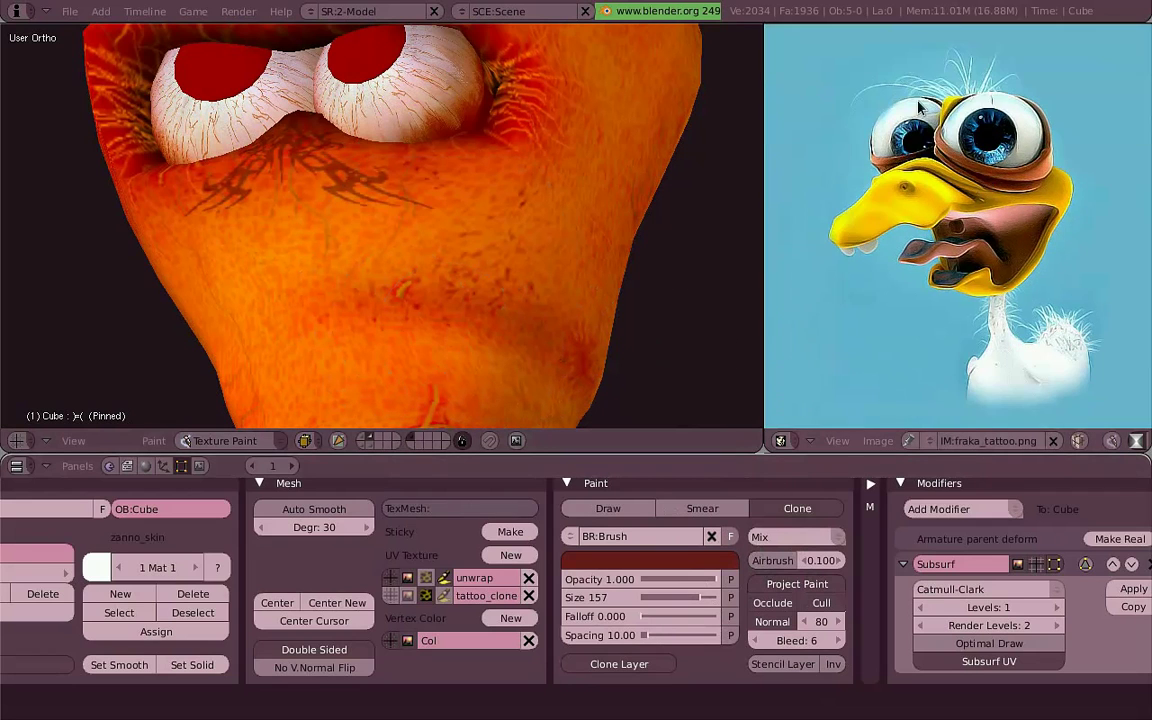
pyautogui.scroll(-2, 880, 300)
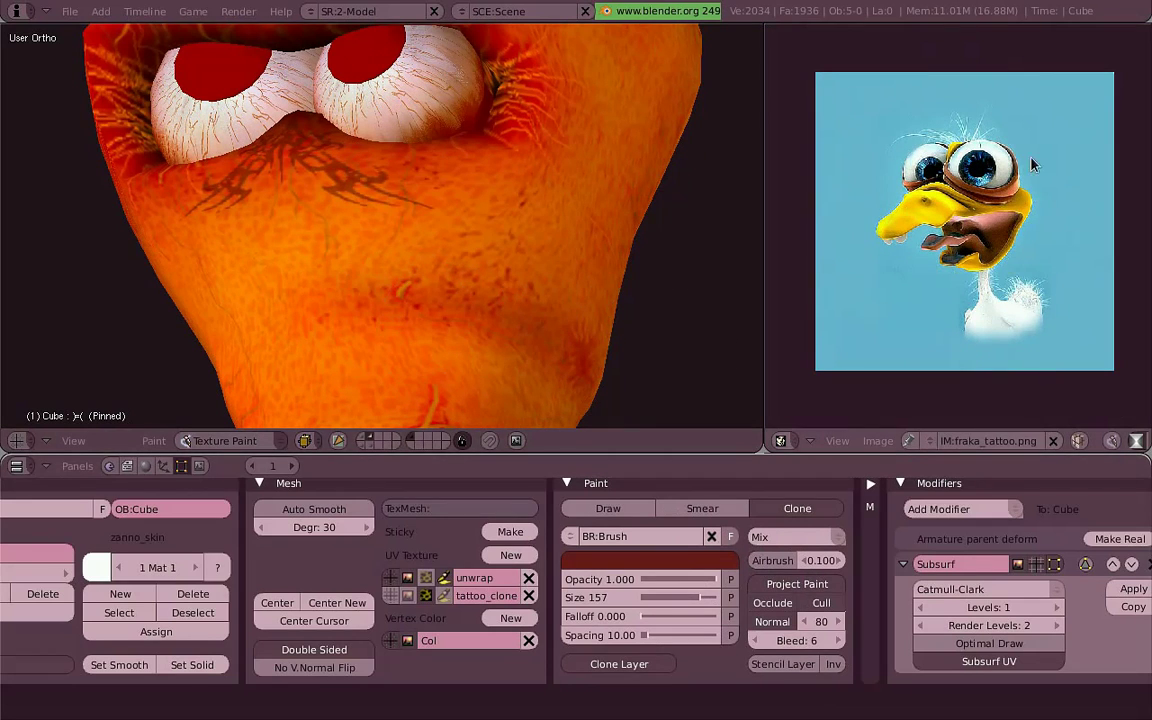
pyautogui.click(407, 595)
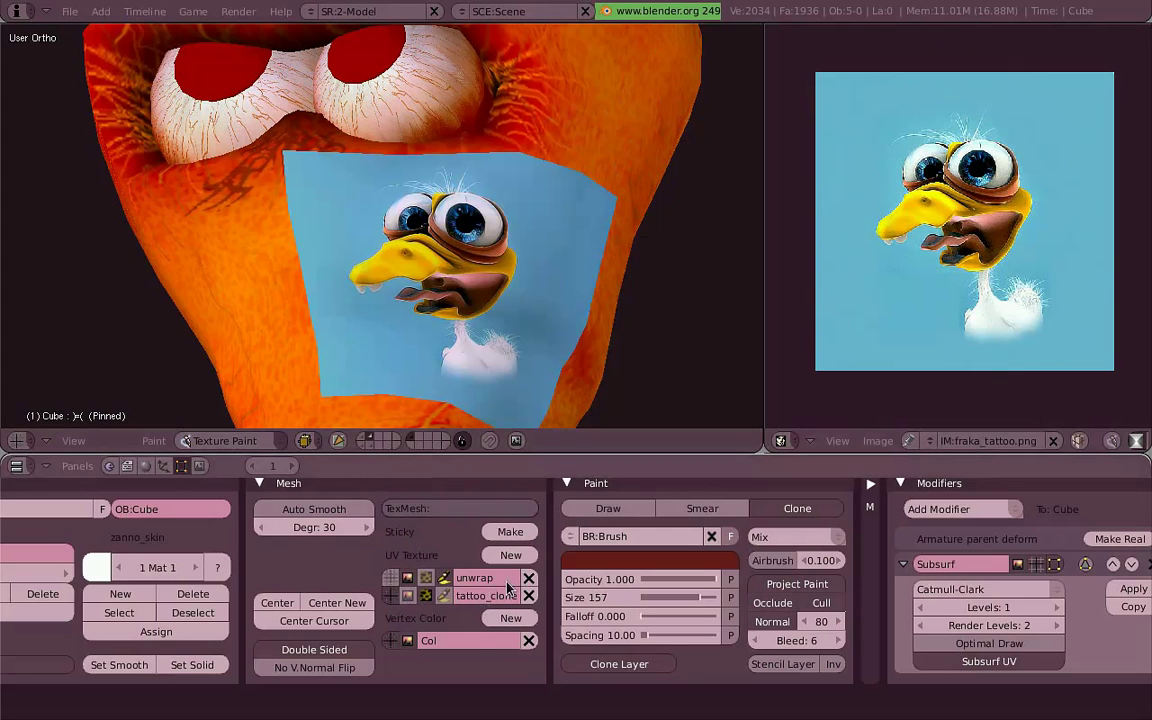
pyautogui.click(511, 556)
pyautogui.press('Tab')
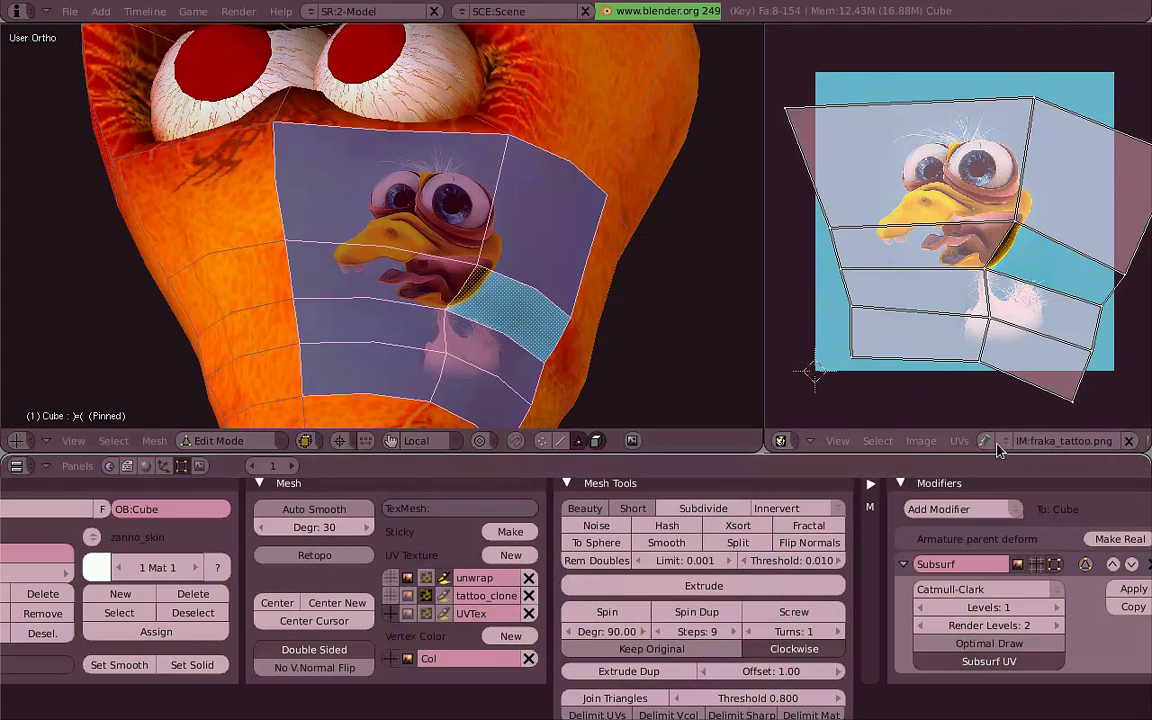
pyautogui.click(921, 440)
pyautogui.click(830, 400)
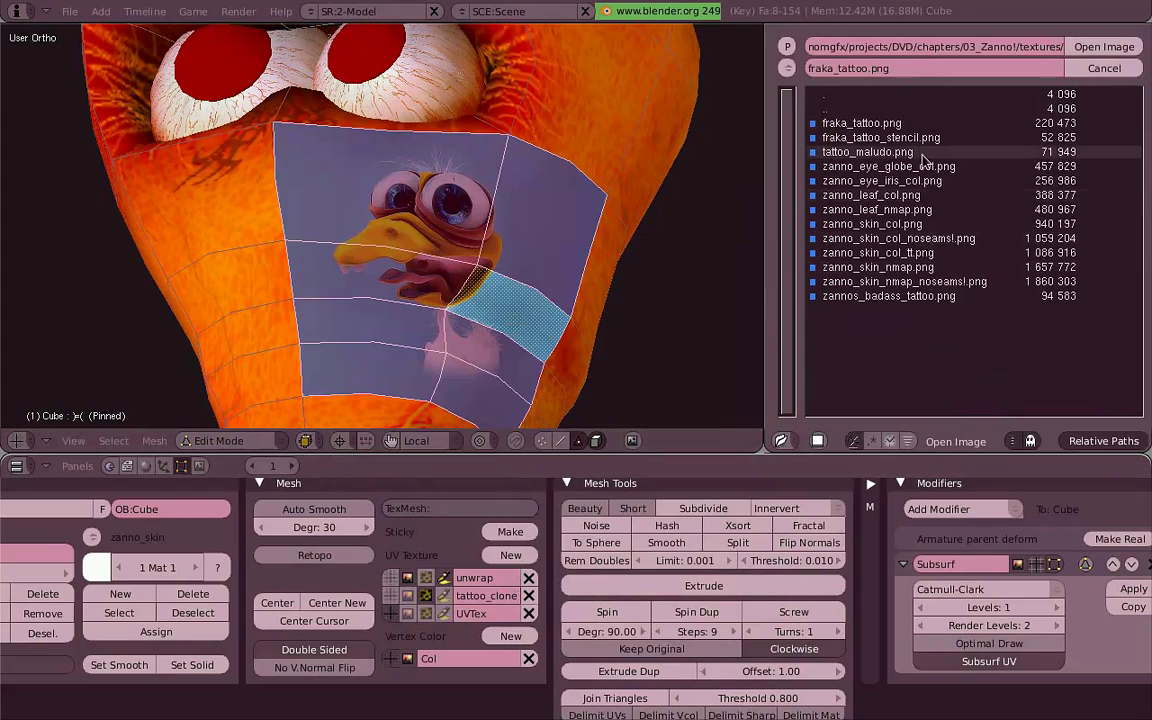
pyautogui.doubleClick(880, 137)
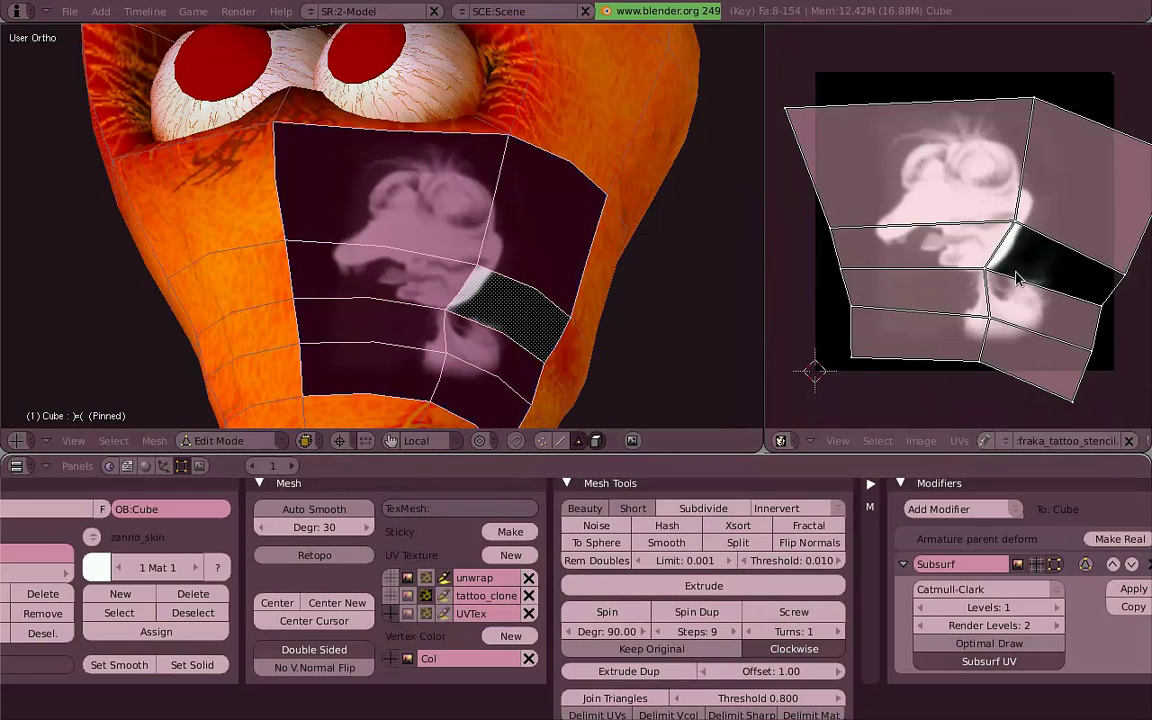
# - Return to Texture Paint and compare the tattoo_clone and new stencil image layers on the model
pyautogui.press('Tab')
pyautogui.click(400, 603)
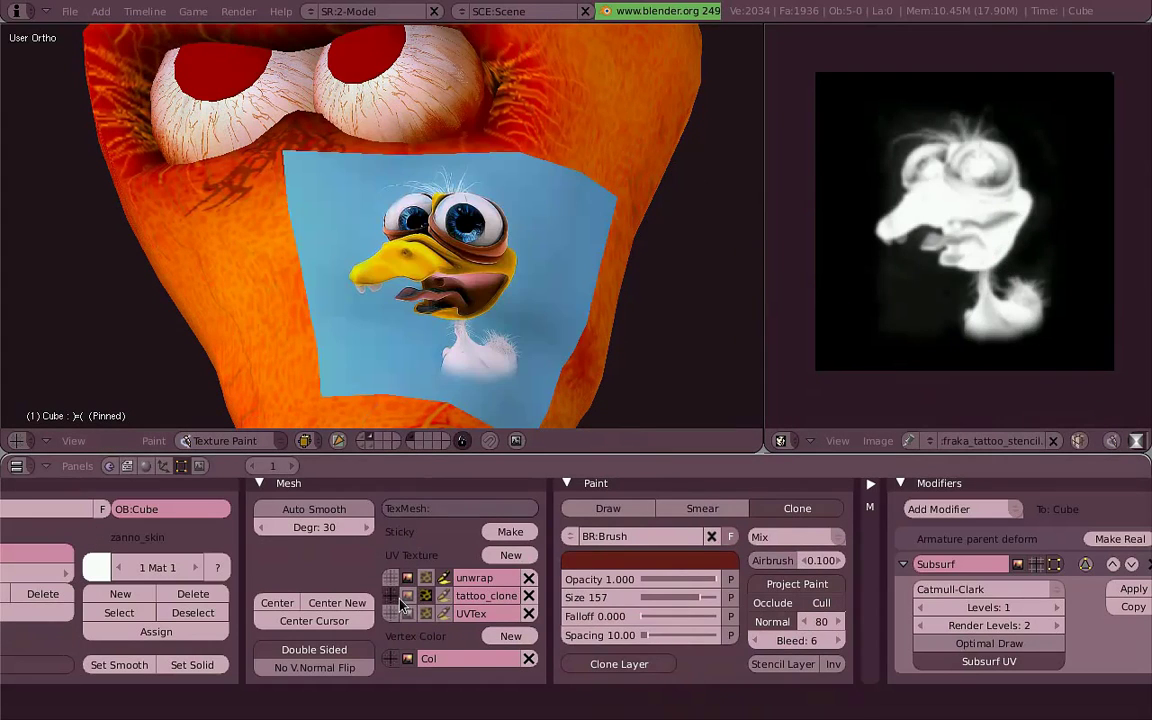
pyautogui.click(399, 616)
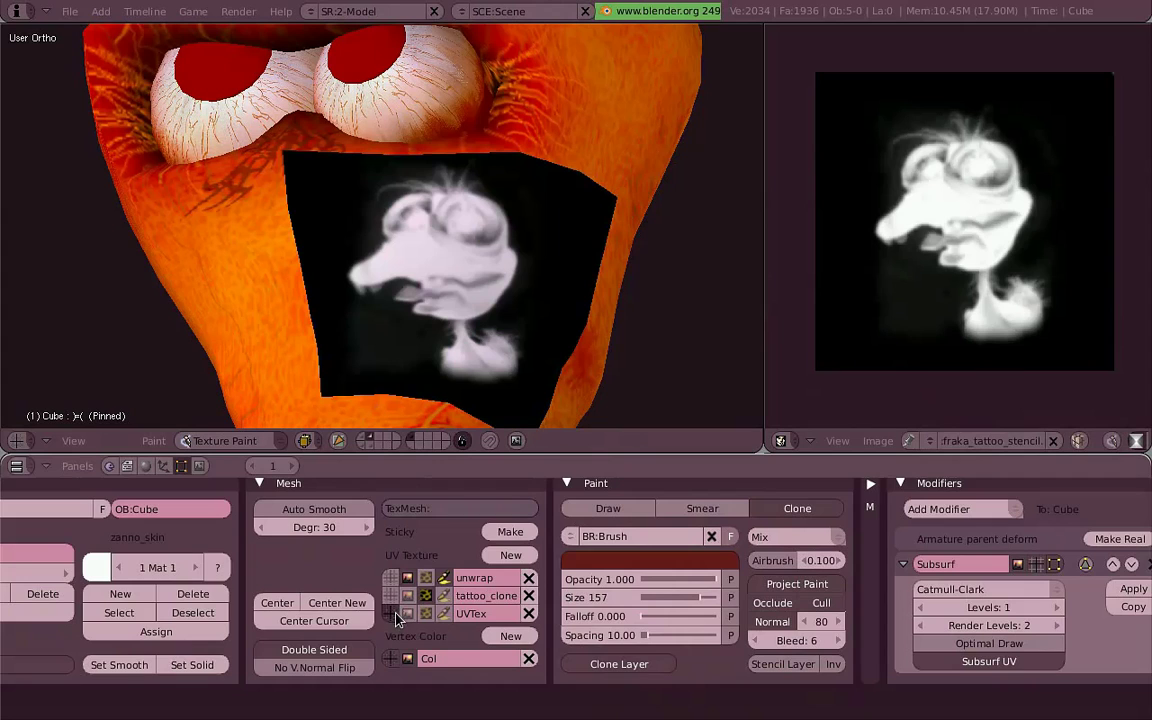
# - Rename the new UV layer tattoo_stencil and assign it as the stencil, with unwrap as the active layer
pyautogui.click(504, 621)
pyautogui.press('KP_Add')
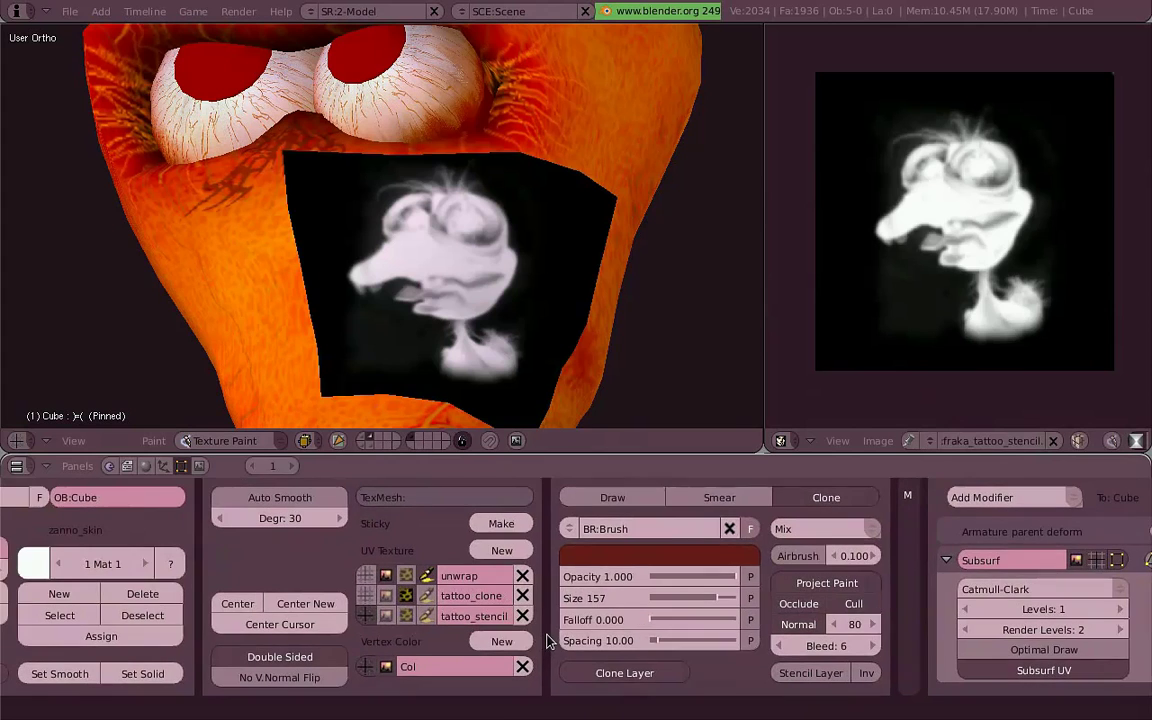
pyautogui.click(369, 578)
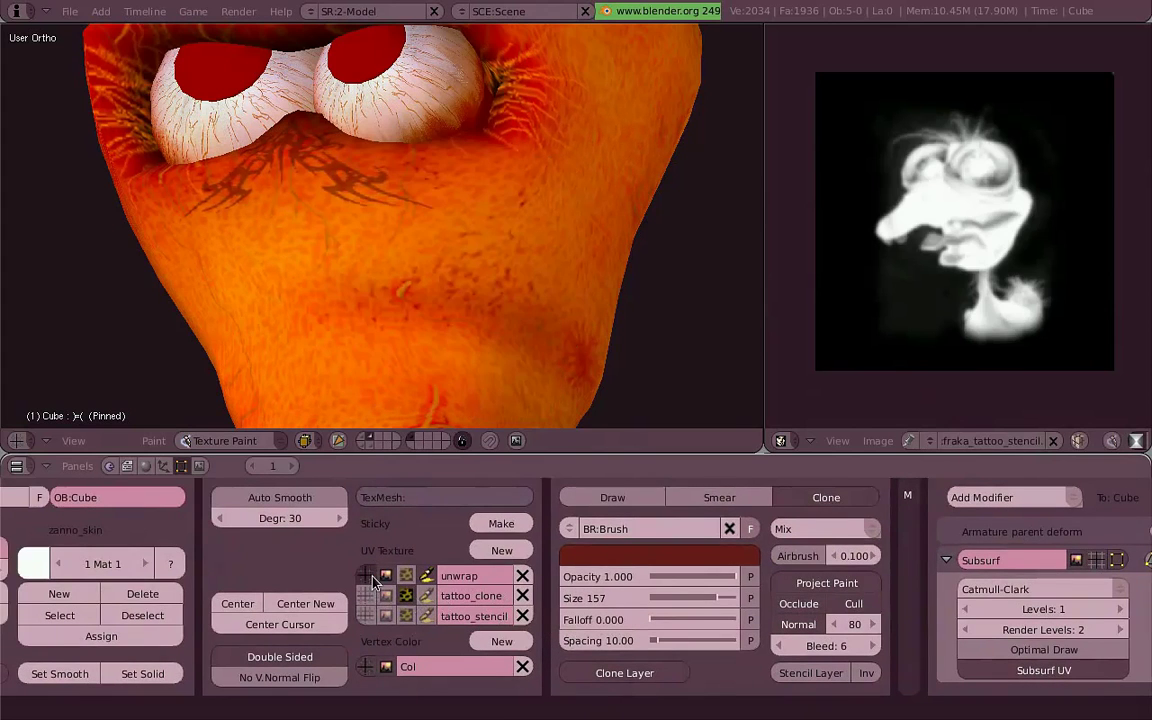
pyautogui.click(428, 617)
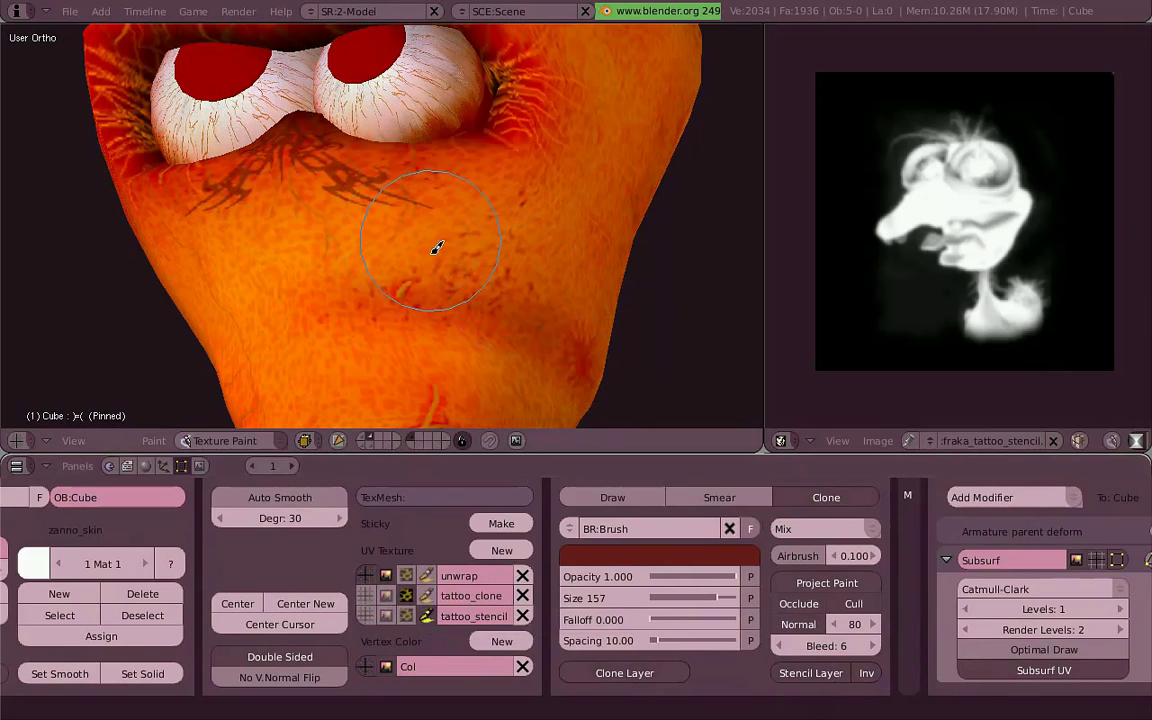
# - Clone-paint the bird tattoo onto the carrot's cheek through the stencil layer
pyautogui.moveTo(437, 248)
pyautogui.mouseDown()
pyautogui.moveTo(420, 255)
pyautogui.moveTo(405, 240)
pyautogui.moveTo(460, 215)
pyautogui.moveTo(489, 265)
pyautogui.moveTo(472, 330)
pyautogui.moveTo(495, 305)
pyautogui.moveTo(435, 283)
pyautogui.mouseUp()
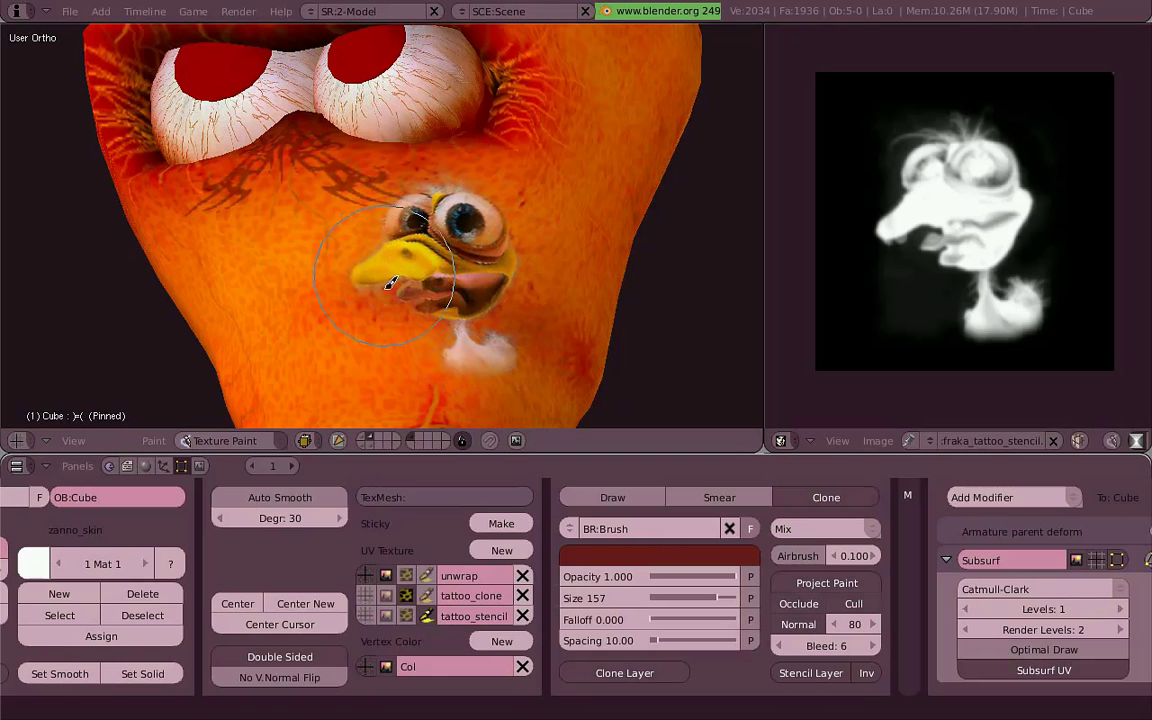
pyautogui.moveTo(432, 224)
pyautogui.mouseDown()
pyautogui.moveTo(430, 185)
pyautogui.moveTo(409, 279)
pyautogui.mouseUp()
pyautogui.scroll(-6, 507, 363)
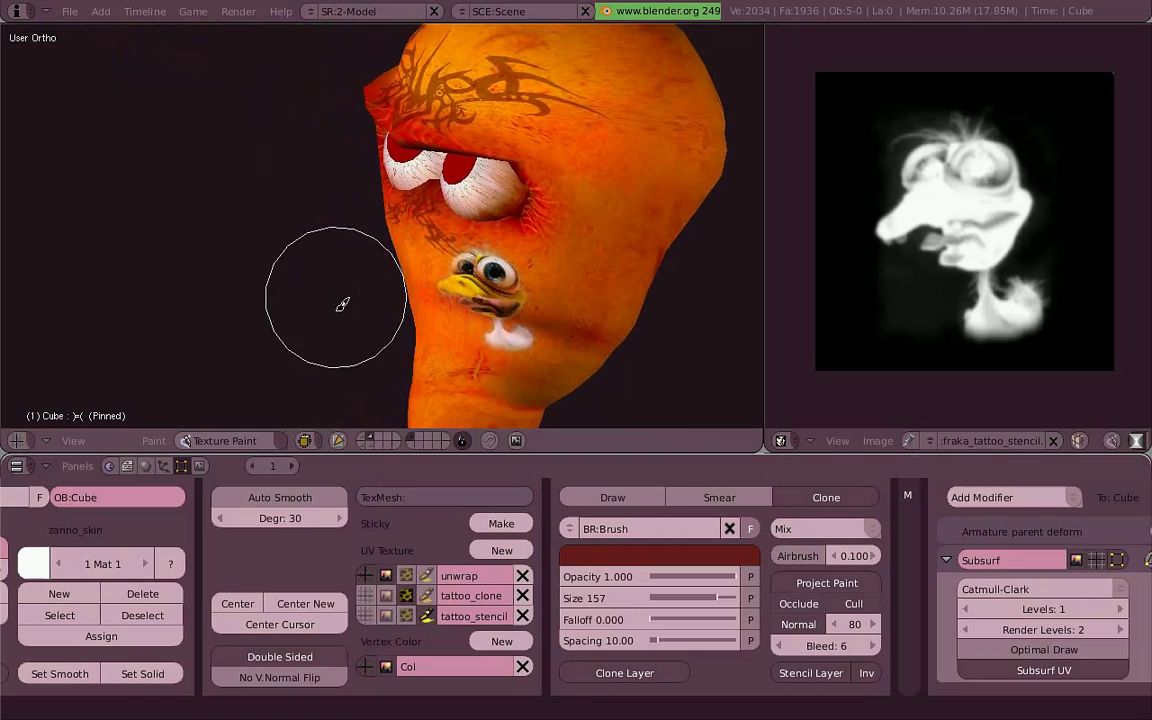
# - Examine the painted bird on the cheek from several angles and compare its edges with the stencil image
pyautogui.moveTo(427, 262); pyautogui.dragTo(527, 298, button='middle')
pyautogui.press('KP_5')
pyautogui.moveTo(461, 244); pyautogui.dragTo(359, 185, button='middle')
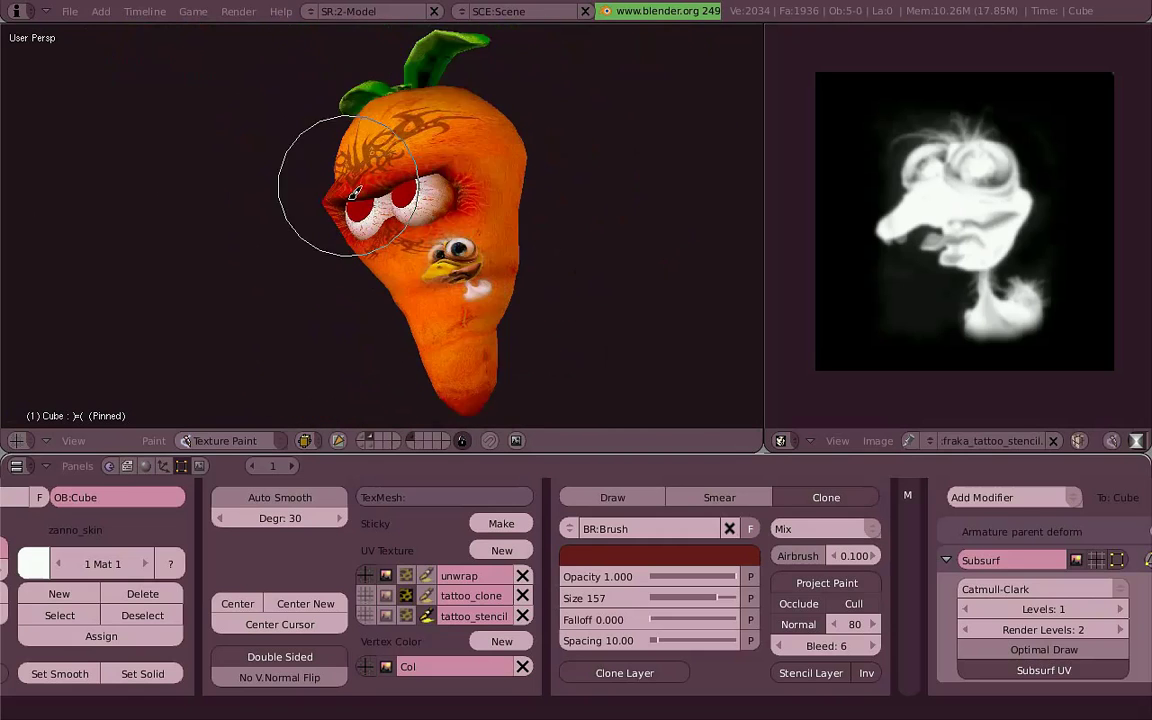
pyautogui.scroll(4, 429, 288)
pyautogui.scroll(6, 1010, 215)
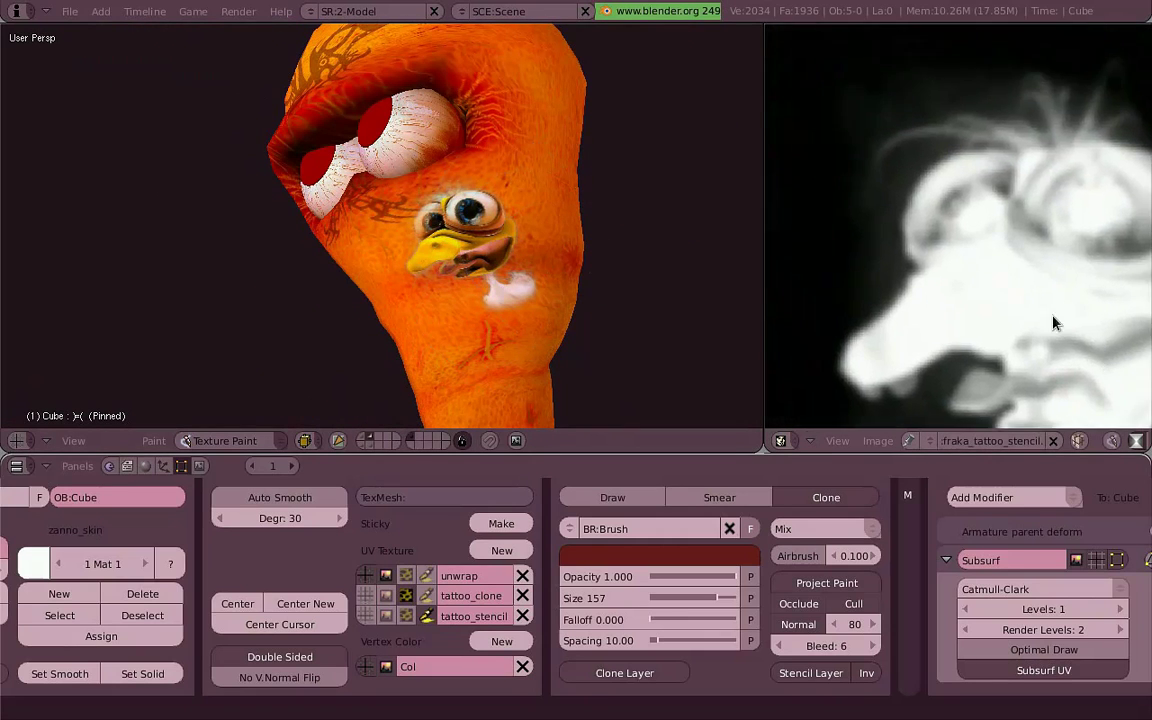
pyautogui.scroll(-3, 854, 243)
pyautogui.moveTo(1003, 400); pyautogui.dragTo(915, 280, button='middle')
pyautogui.scroll(3, 890, 330)
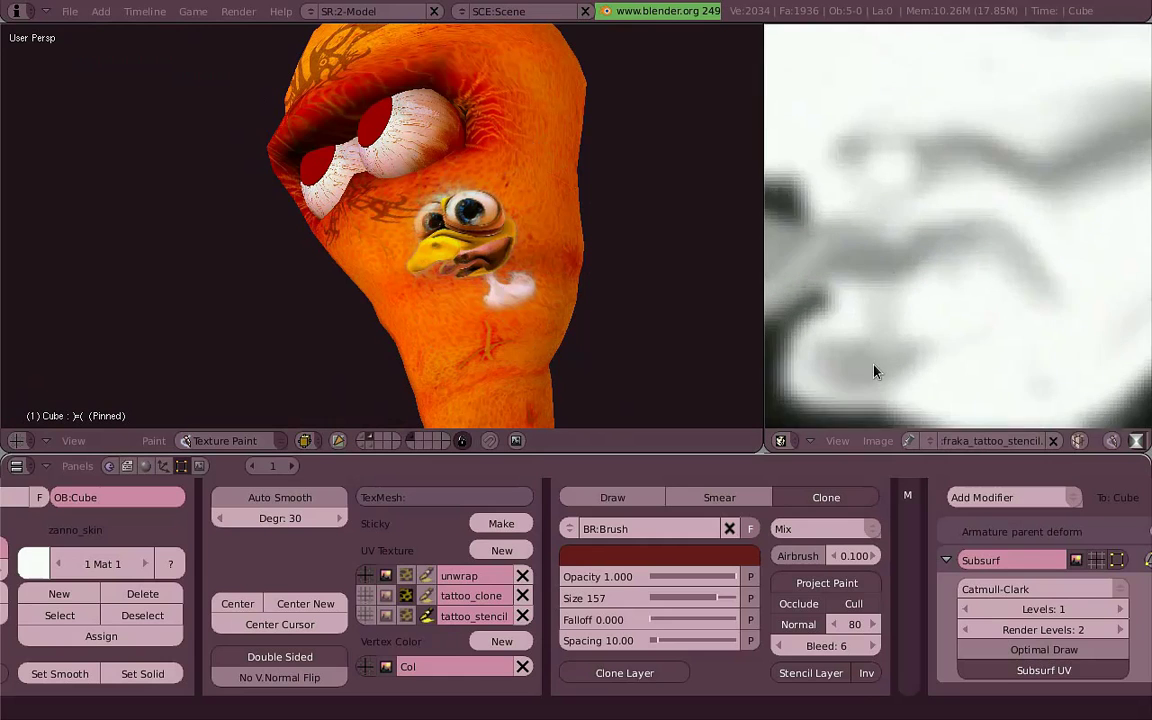
pyautogui.moveTo(1060, 420); pyautogui.dragTo(980, 308, button='middle')
pyautogui.scroll(-5, 1008, 265)
pyautogui.moveTo(416, 305); pyautogui.dragTo(267, 226, button='middle')
pyautogui.press('KP_1')
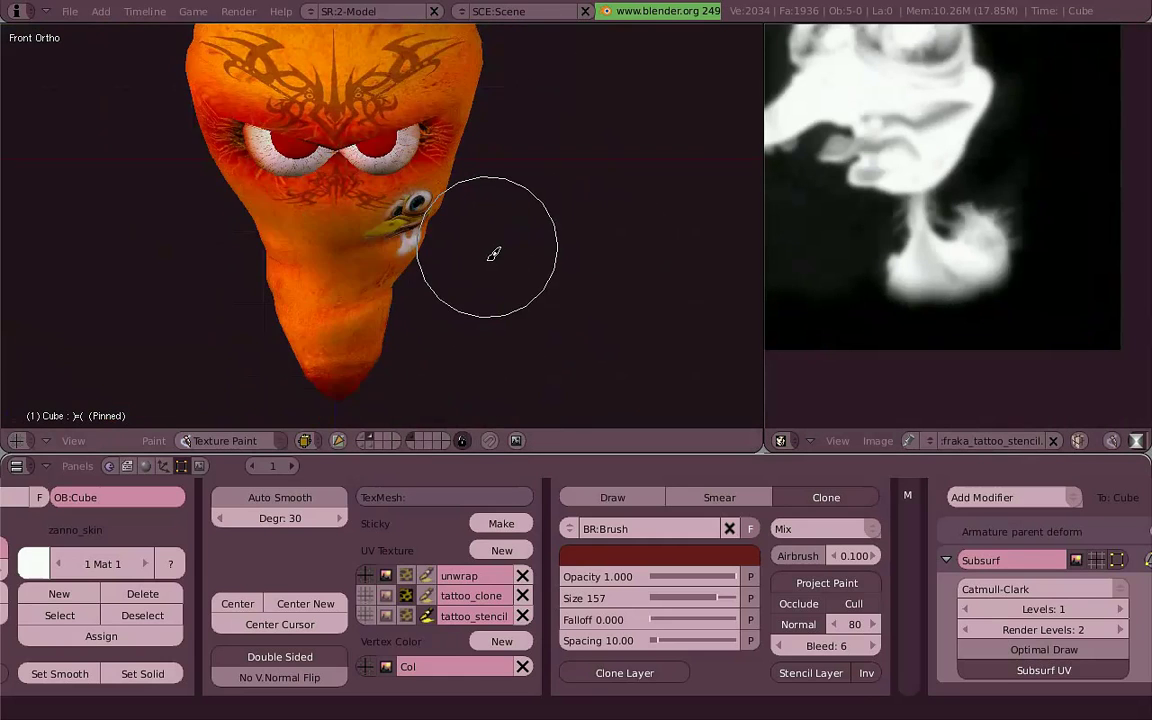
# - Maximize the 3D view around the carrot and switch it to Object Mode
pyautogui.hotkey('ctrl', 'Up')
pyautogui.scroll(1, 665, 310)
pyautogui.keyDown('shift'); pyautogui.moveTo(665, 310); pyautogui.dragTo(669, 318, button='middle'); pyautogui.keyUp('shift')
pyautogui.press('c')
pyautogui.moveTo(862, 410); pyautogui.dragTo(880, 322, button='middle')
pyautogui.moveTo(579, 395)
pyautogui.mouseDown(button='middle')
pyautogui.moveTo(476, 296)
pyautogui.moveTo(530, 300)
pyautogui.mouseUp(button='middle')
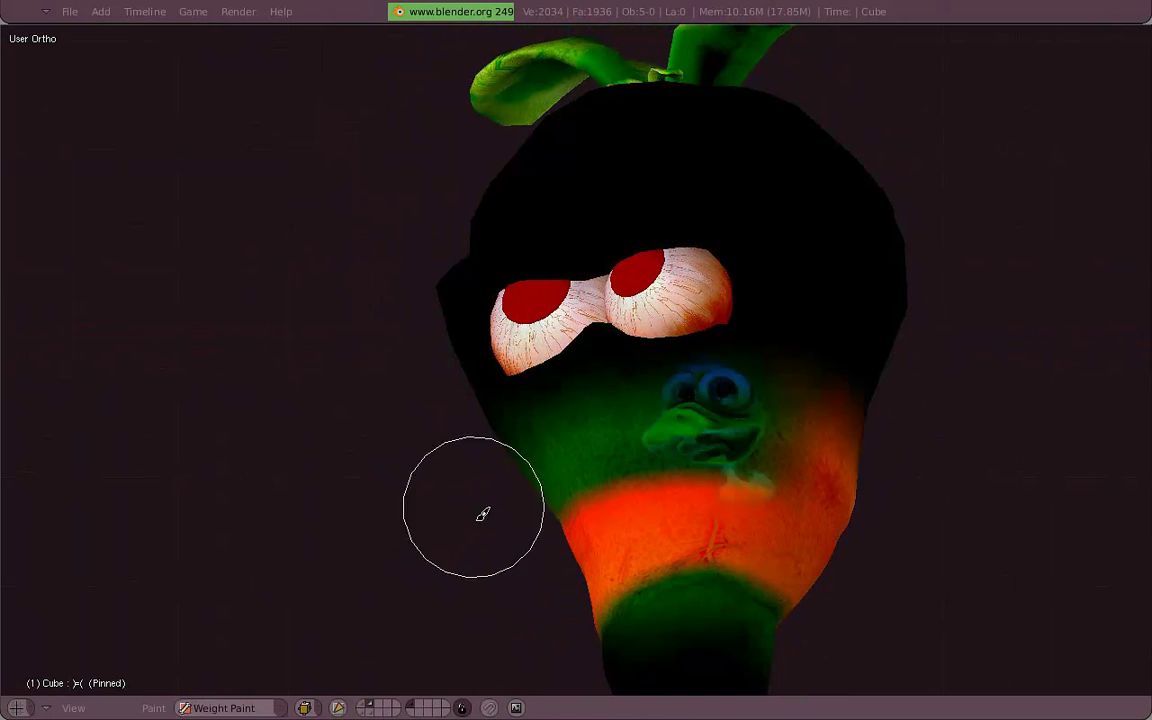
pyautogui.click(253, 706)
pyautogui.click(257, 686)
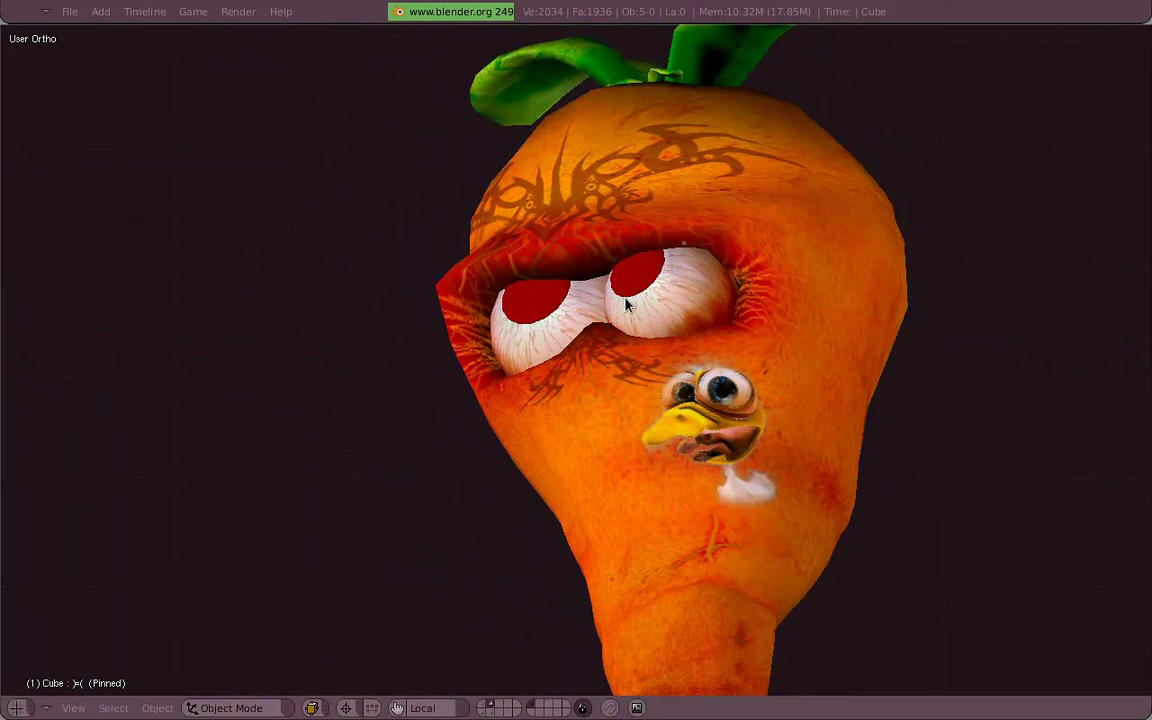
# - Inspect the forehead, nose and cheek tattoos on the carrot from the front and the sides
pyautogui.moveTo(627, 305); pyautogui.dragTo(746, 399, button='middle')
pyautogui.press('KP_1')
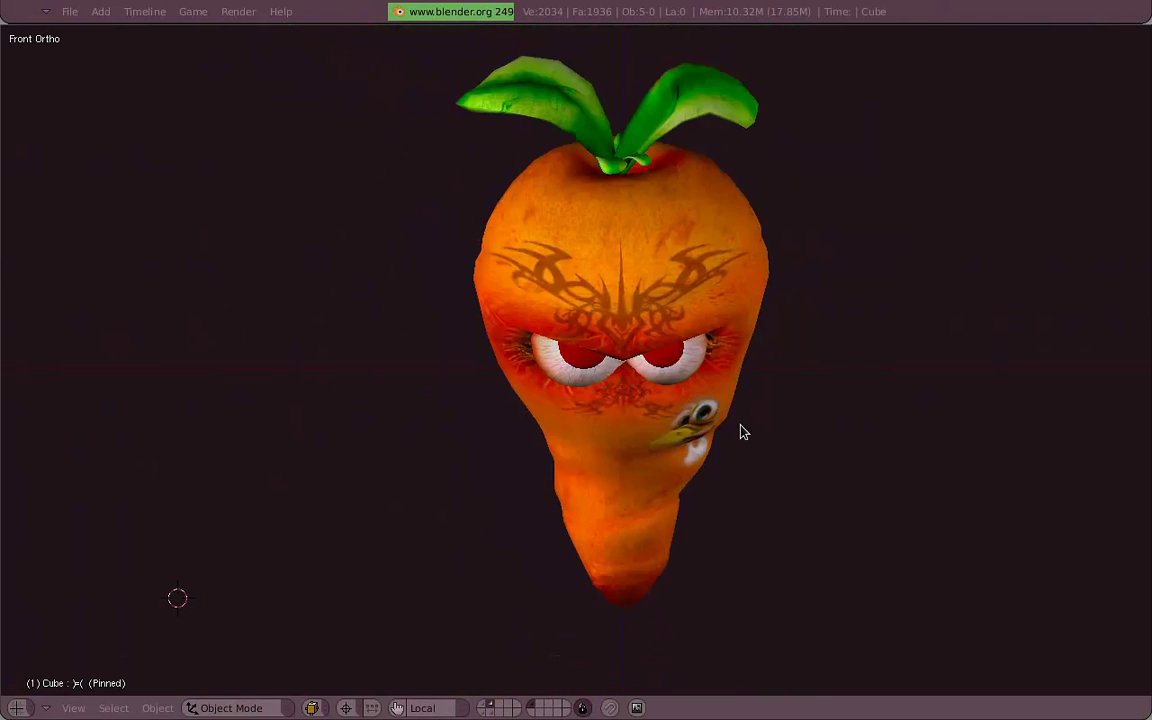
pyautogui.scroll(-2, 743, 432)
pyautogui.moveTo(784, 478); pyautogui.dragTo(831, 394, button='middle')
pyautogui.scroll(3, 566, 376)
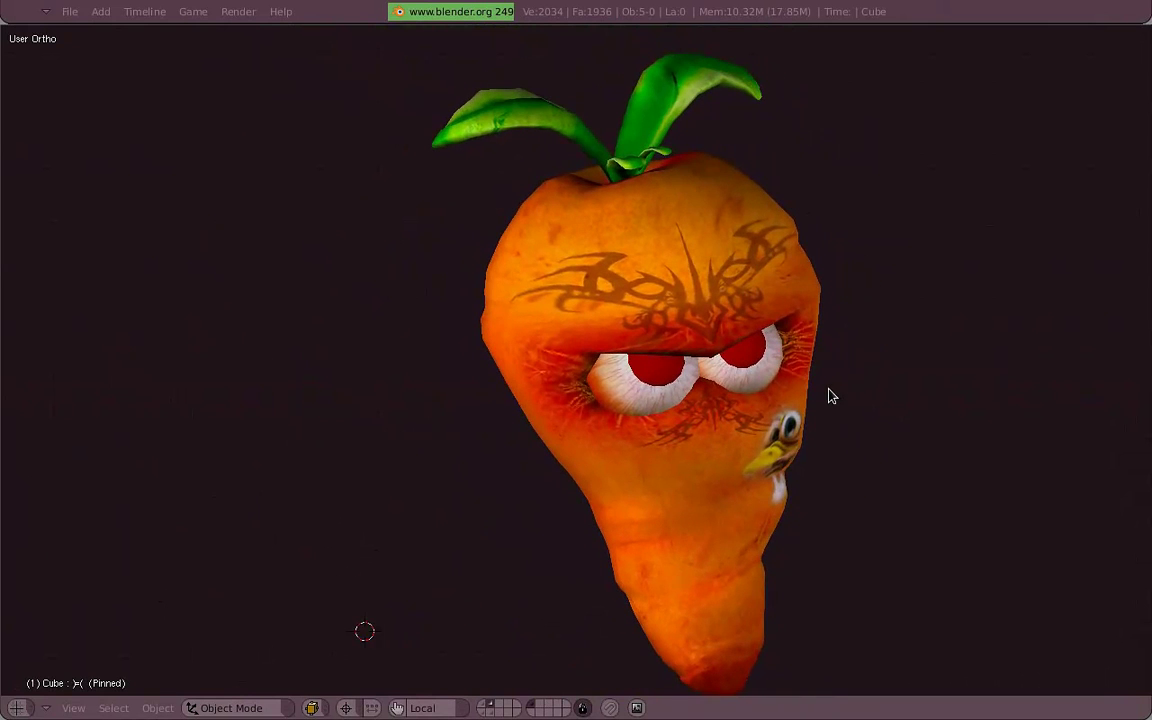
pyautogui.press('KP_3')
pyautogui.moveTo(625, 386); pyautogui.dragTo(694, 316, button='middle')
# - Select the carrot body and delete its tattoo_stencil and tattoo_clone UV layers, keeping only unwrap
pyautogui.rightClick(694, 316)
pyautogui.press('Tab')
pyautogui.scroll(3, 721, 353)
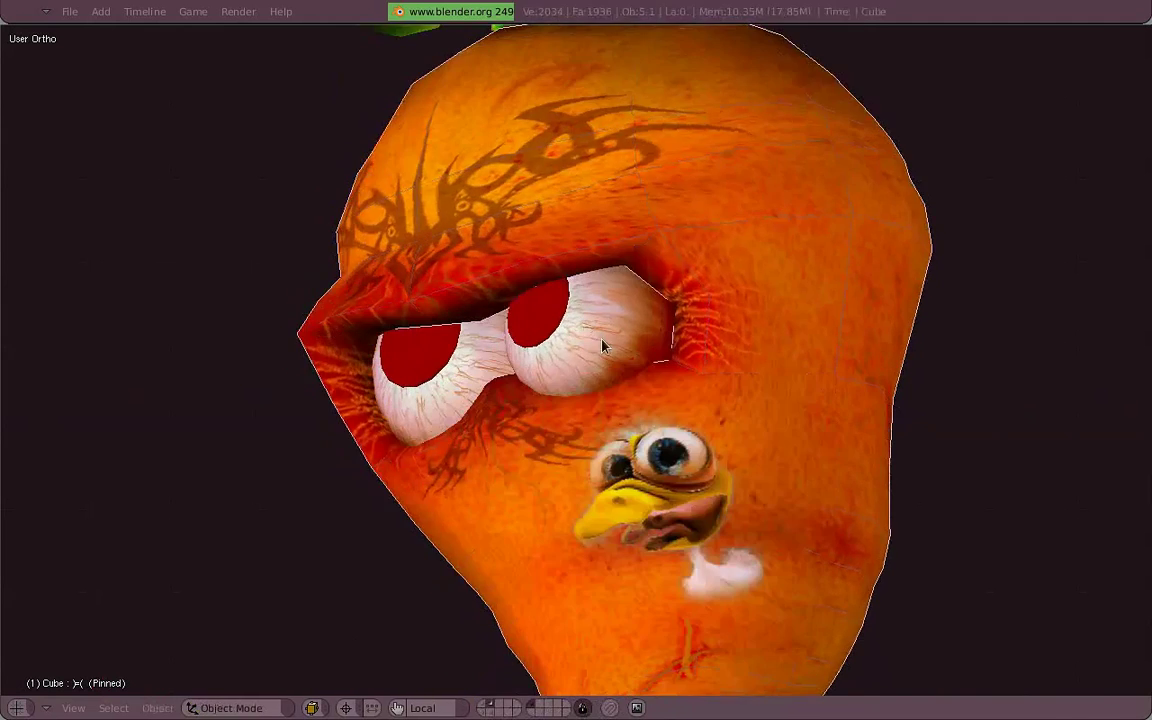
pyautogui.hotkey('ctrl', 'Up')
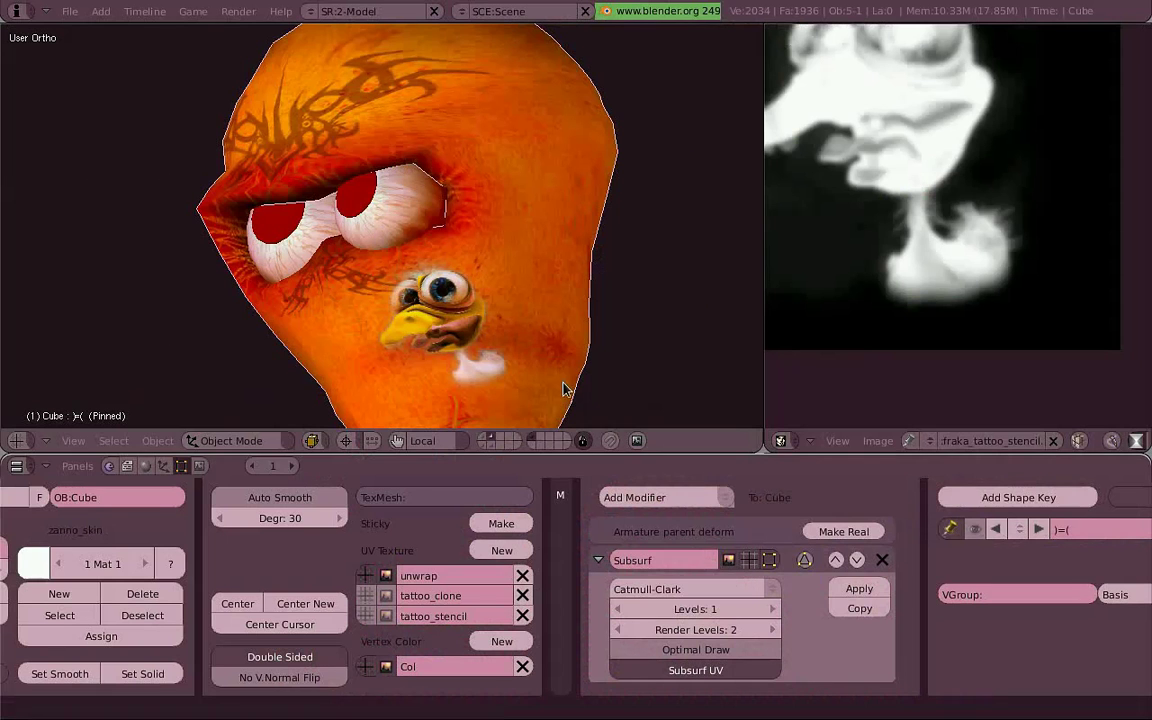
pyautogui.click(522, 616)
pyautogui.click(522, 595)
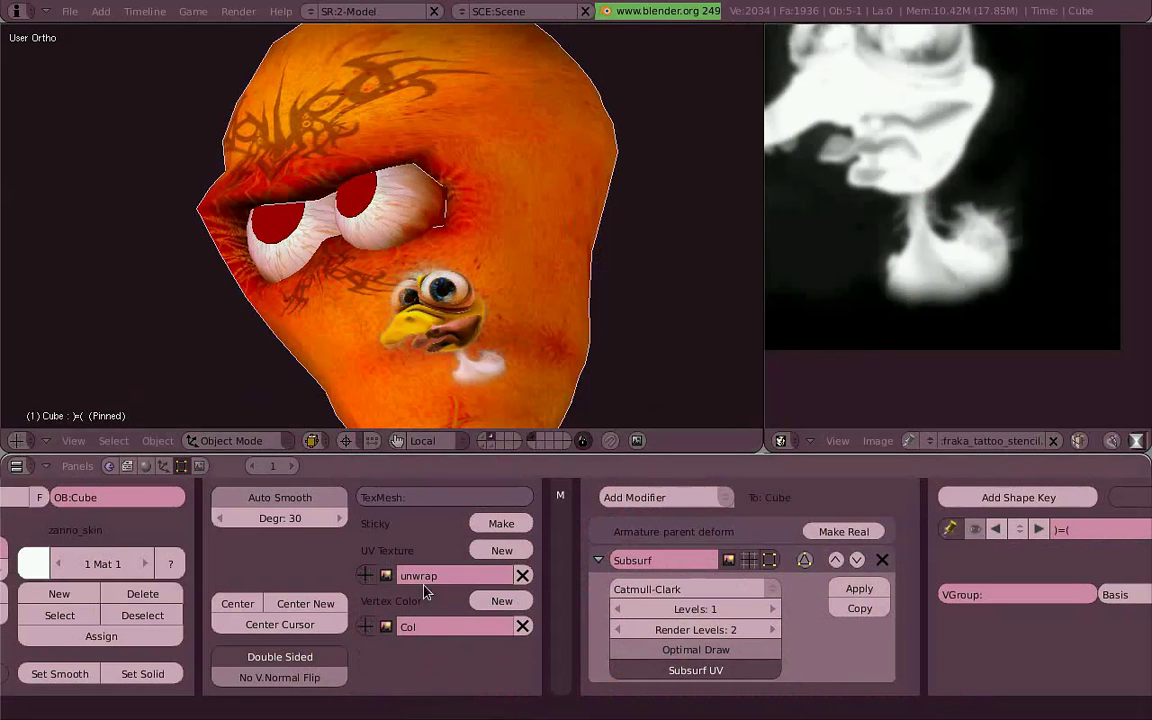
# - Inspect the painted skin texture in an enlarged image view, with and without the UV mesh over it
pyautogui.press('Tab')
pyautogui.press('a')
pyautogui.press('a')
pyautogui.hotkey('ctrl', 'Up')
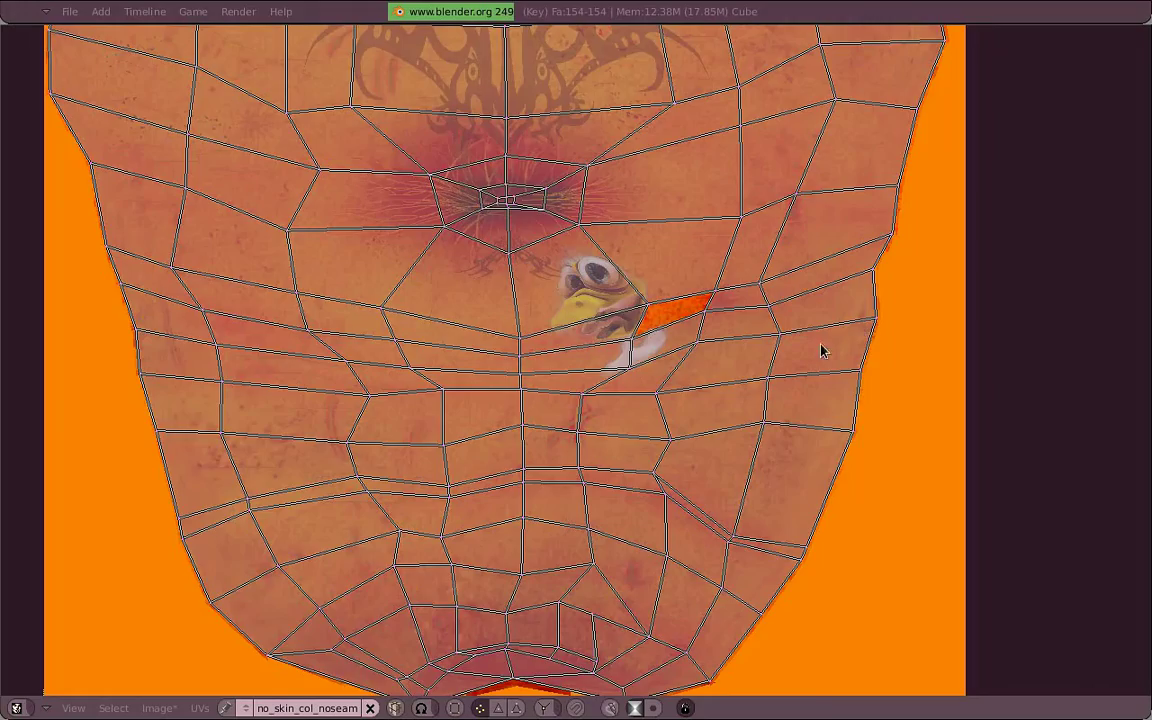
pyautogui.scroll(-2, 615, 287)
pyautogui.moveTo(616, 292); pyautogui.dragTo(658, 417, button='middle')
pyautogui.press('Tab')
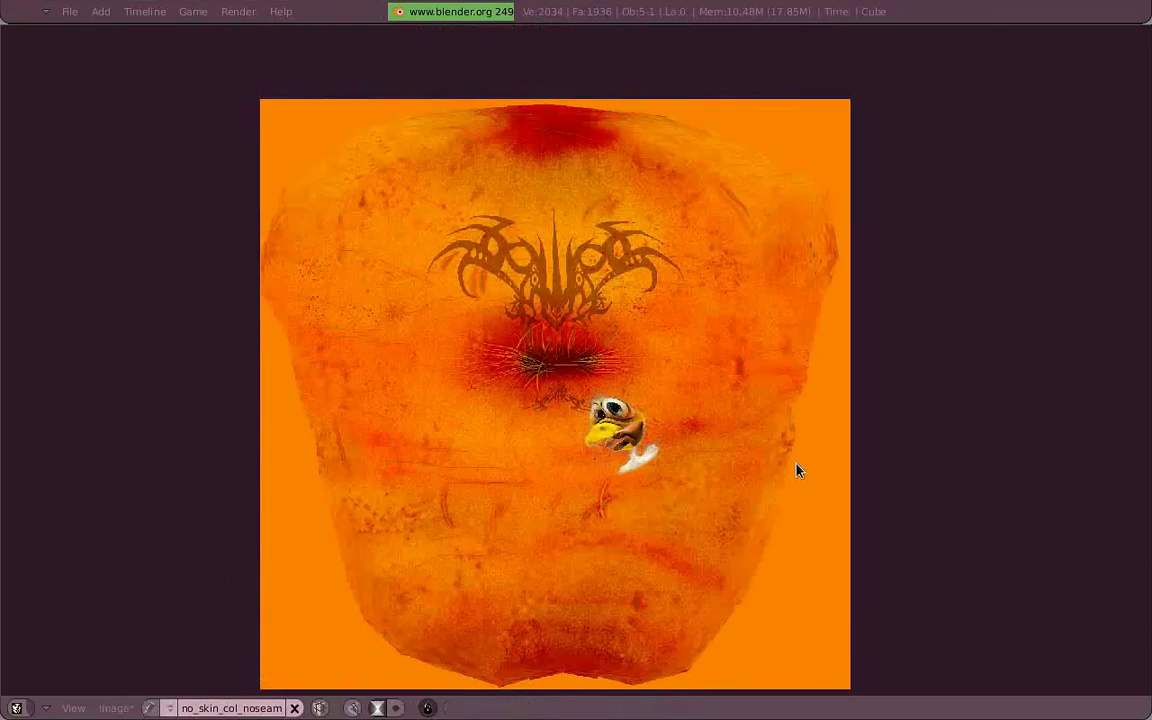
pyautogui.scroll(4, 797, 468)
pyautogui.scroll(-3, 841, 527)
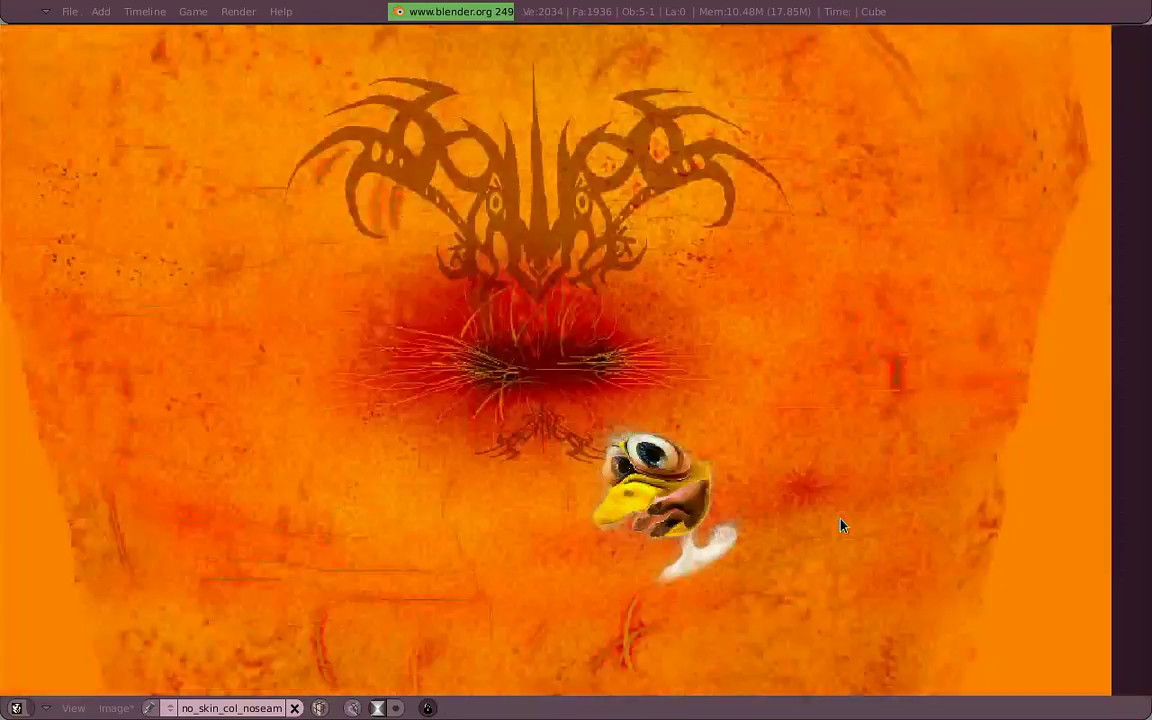
pyautogui.hotkey('ctrl', 'Up')
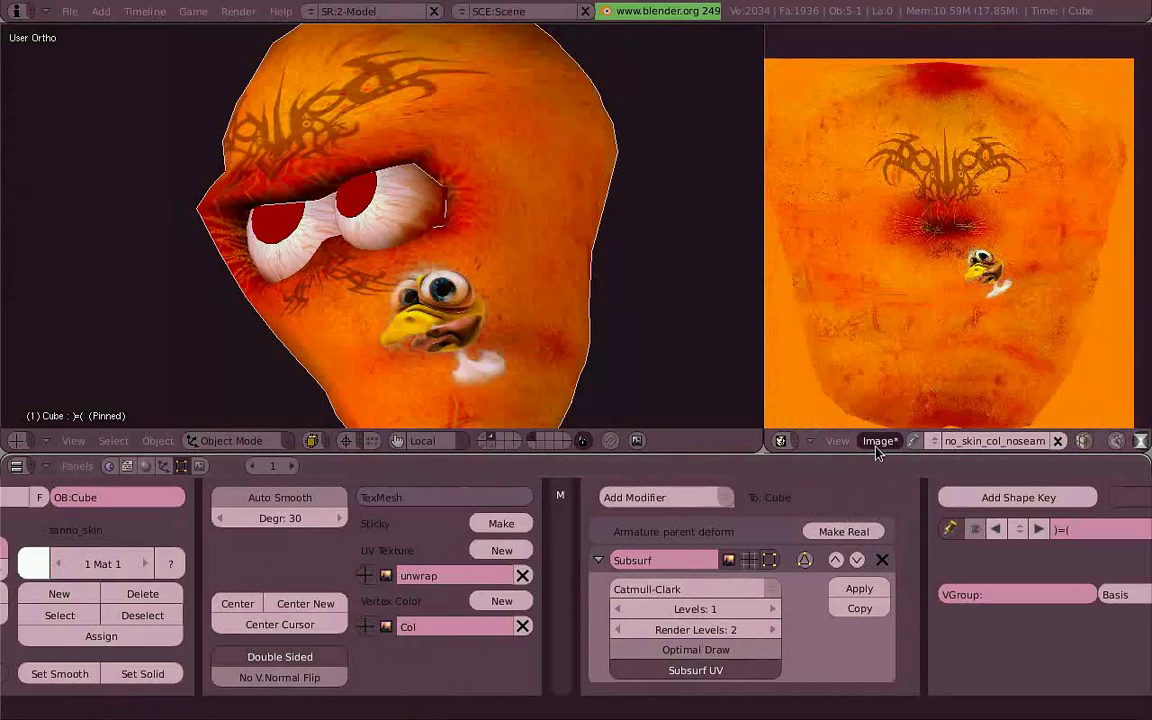
# - Save the painted skin texture under the new name zanno_skin_col_noseams_tattoo.png
pyautogui.click(877, 441)
pyautogui.click(932, 329)
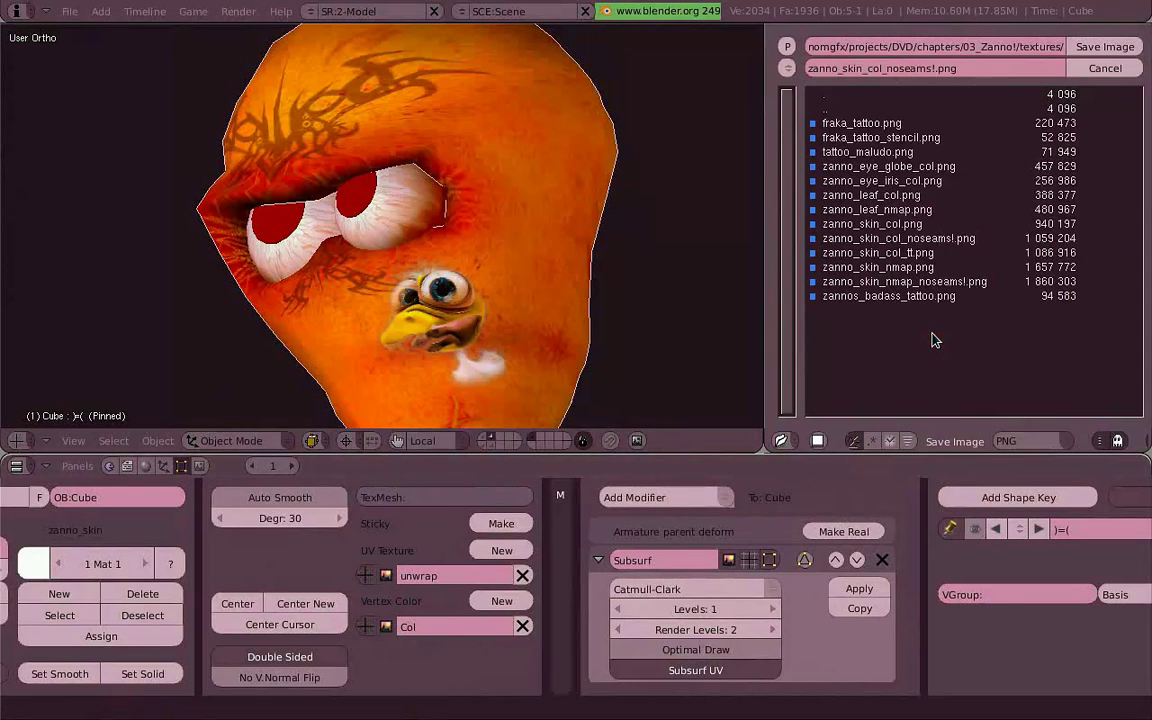
pyautogui.click(940, 70)
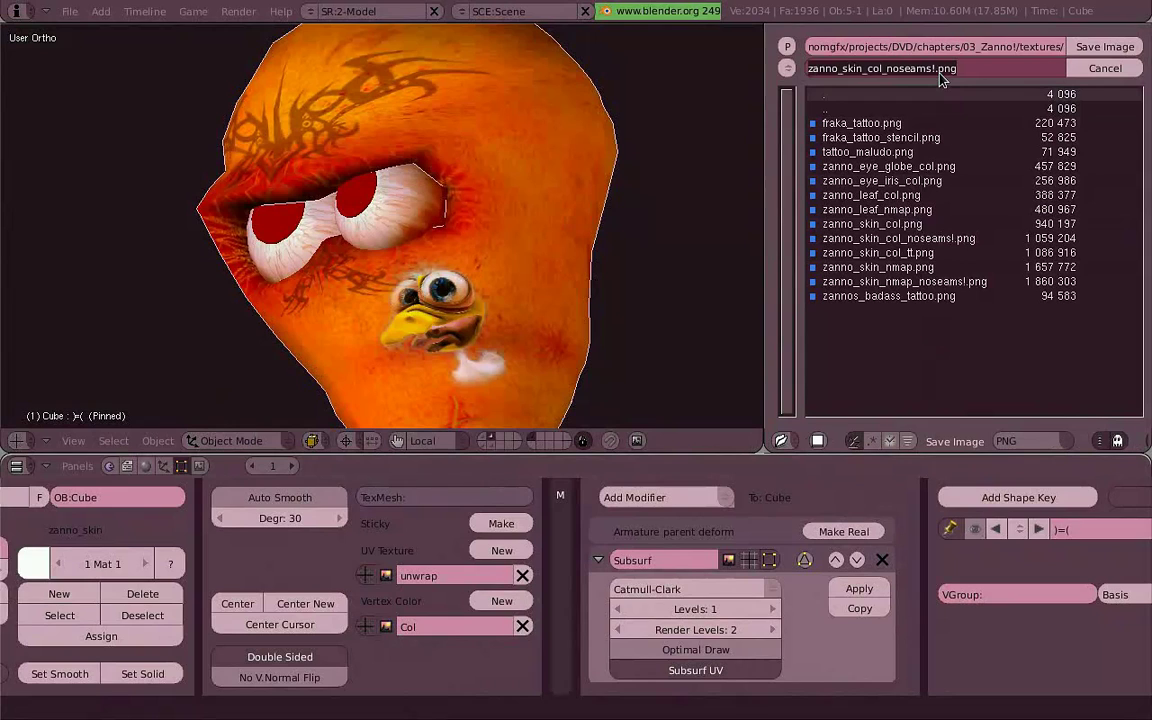
pyautogui.click(939, 72)
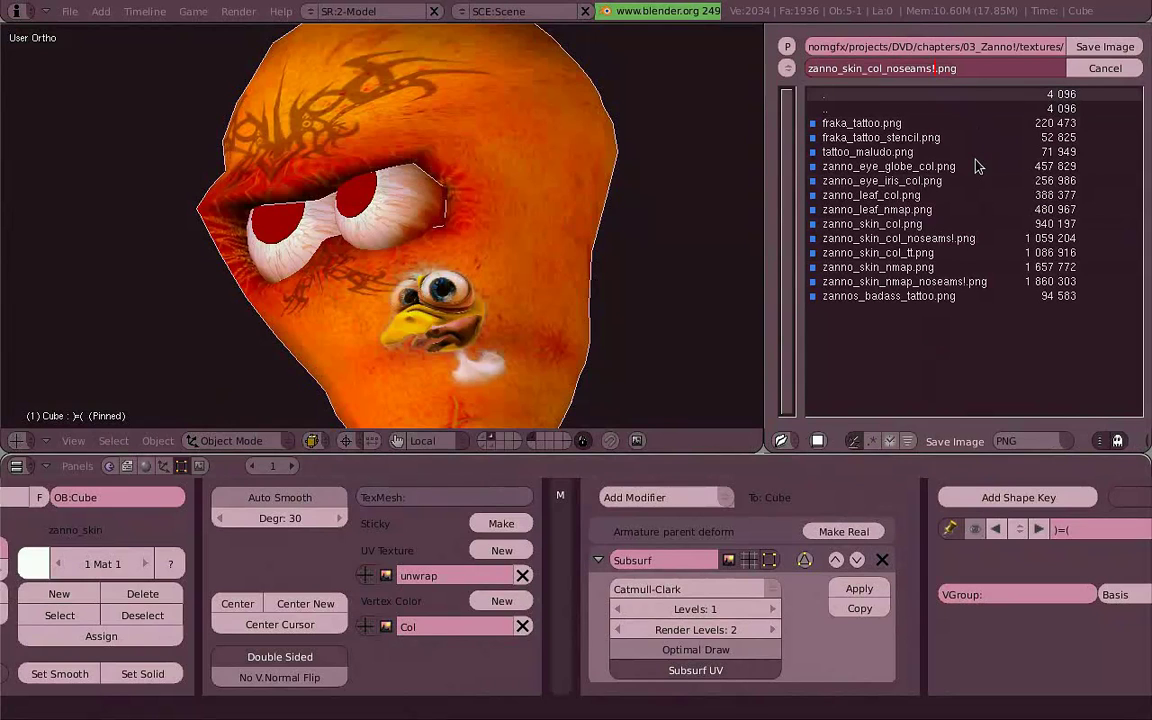
pyautogui.write('_tattoo')
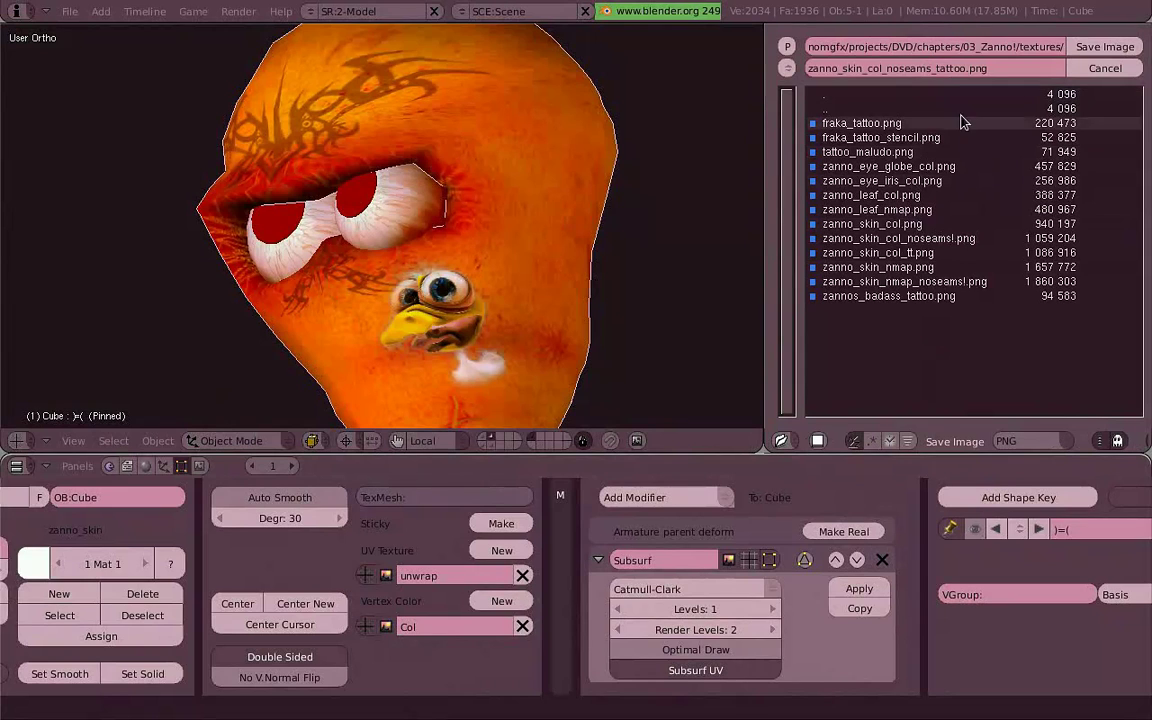
pyautogui.press('Return')
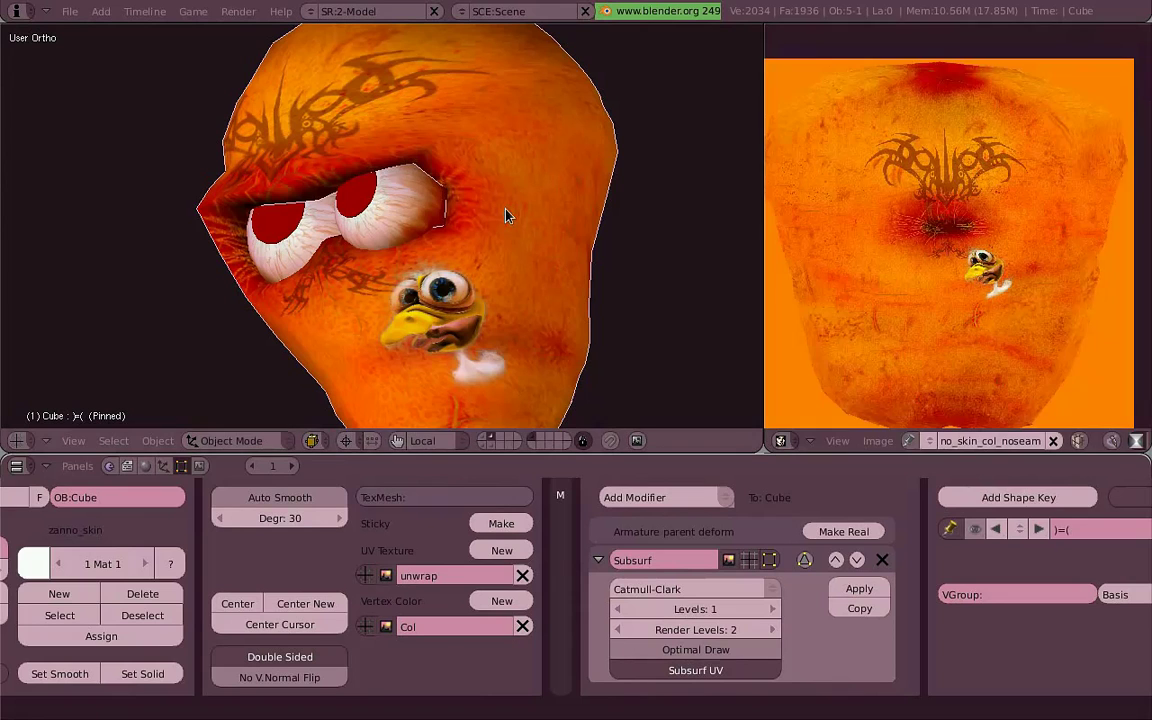
# - Look through the camera, show the camera's layer too, and snap the 3D cursor to the selected carrot body
pyautogui.press('KP_0')
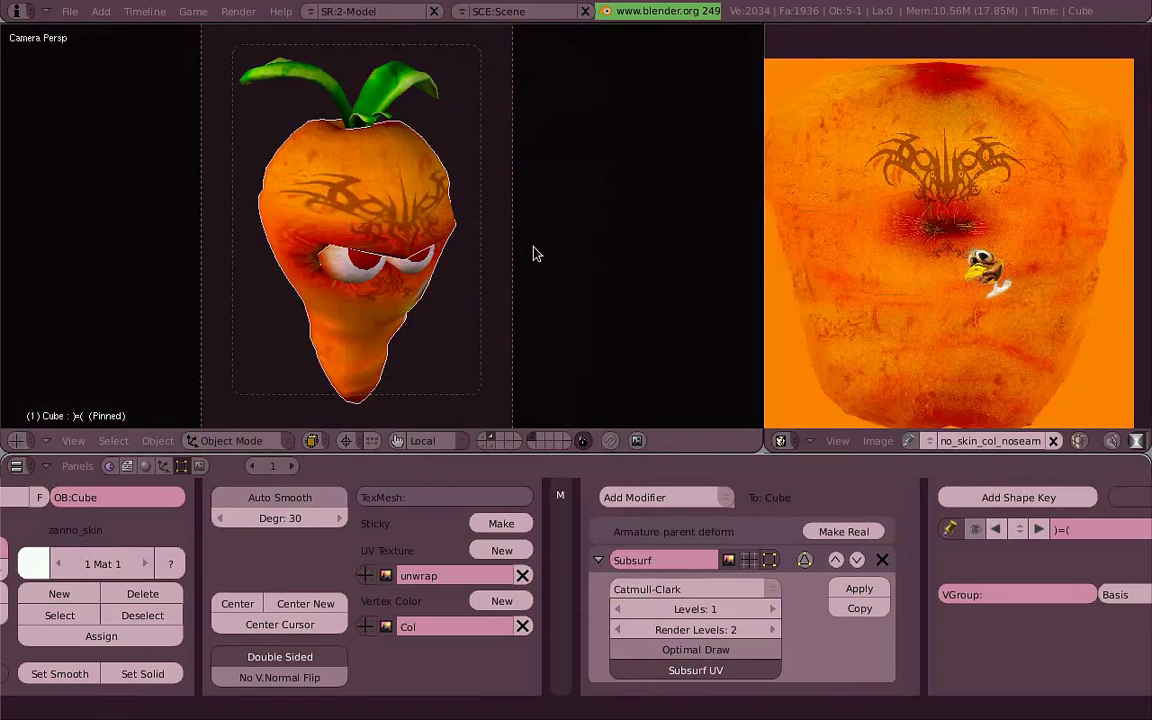
pyautogui.keyDown('shift'); pyautogui.click(484, 446); pyautogui.keyUp('shift')
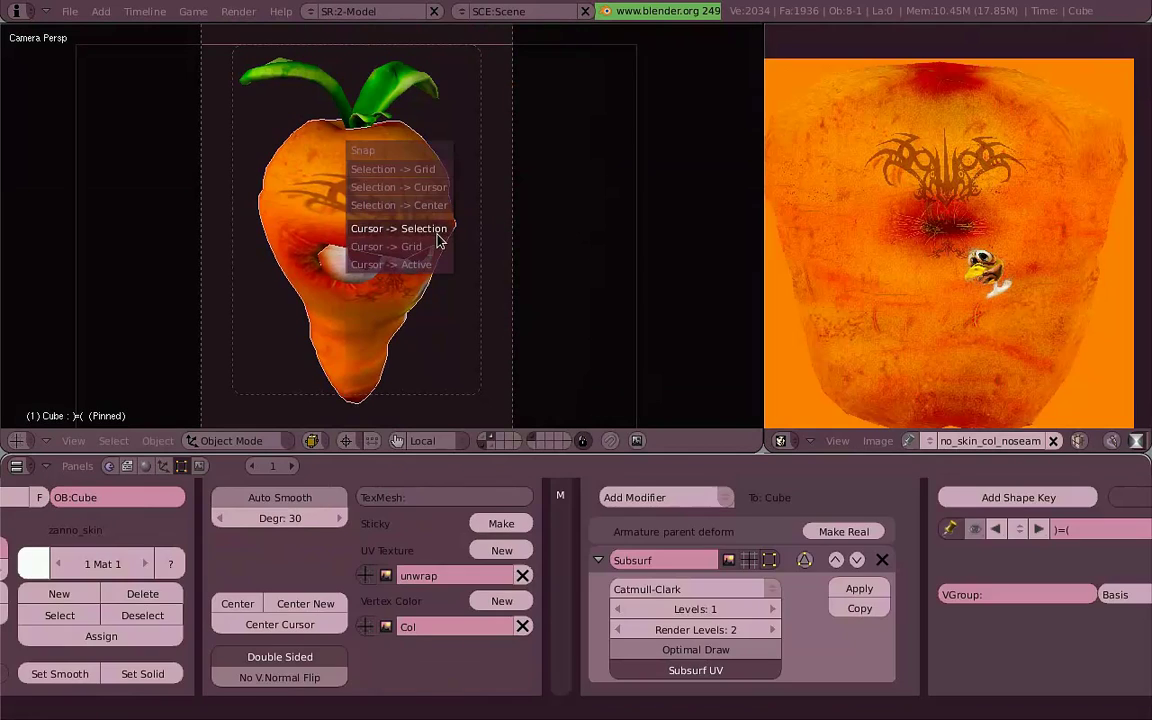
pyautogui.click(392, 222)
# - Rotate and move the camera around the carrot so its face and the bird tattoo are framed from the other side
pyautogui.rightClick(652, 258)
pyautogui.press('r')
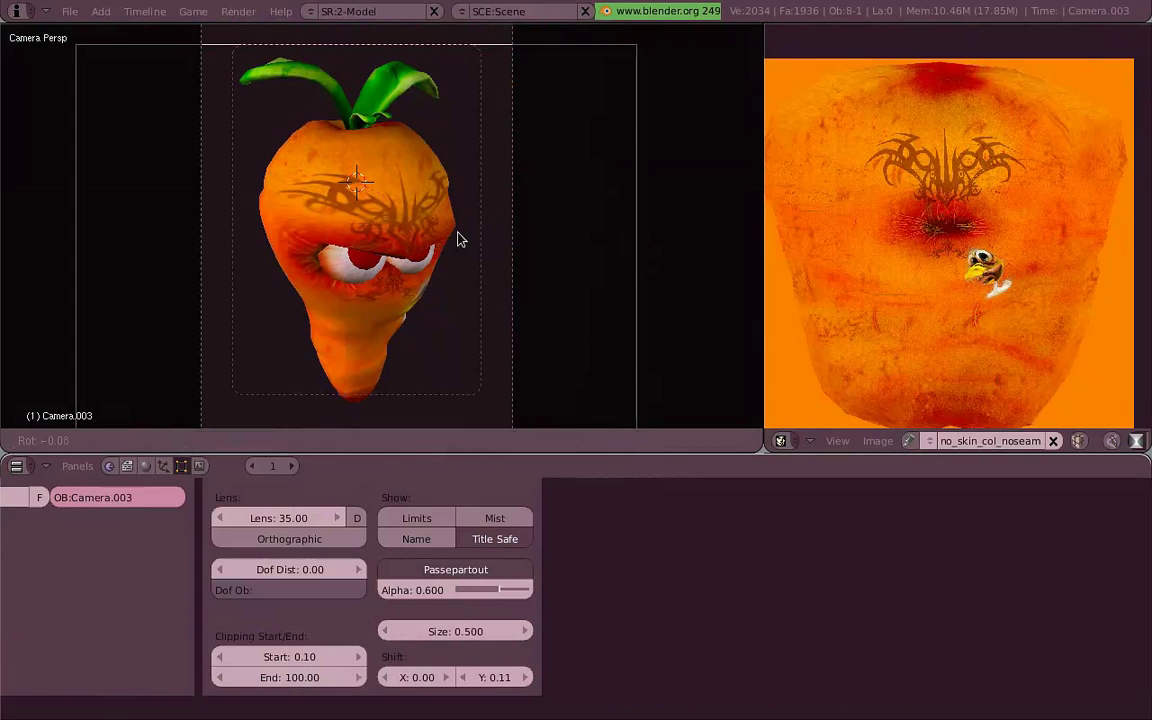
pyautogui.click(581, 188)
pyautogui.press('g')
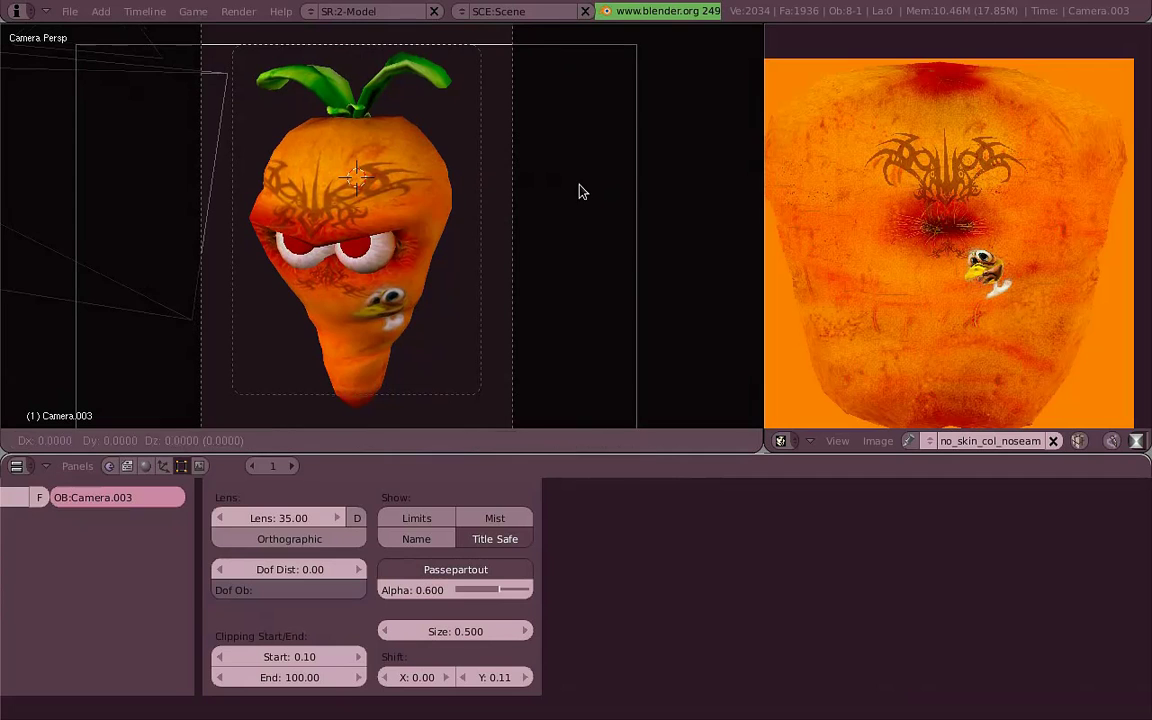
pyautogui.click(576, 176)
pyautogui.press('r')
pyautogui.press('r')
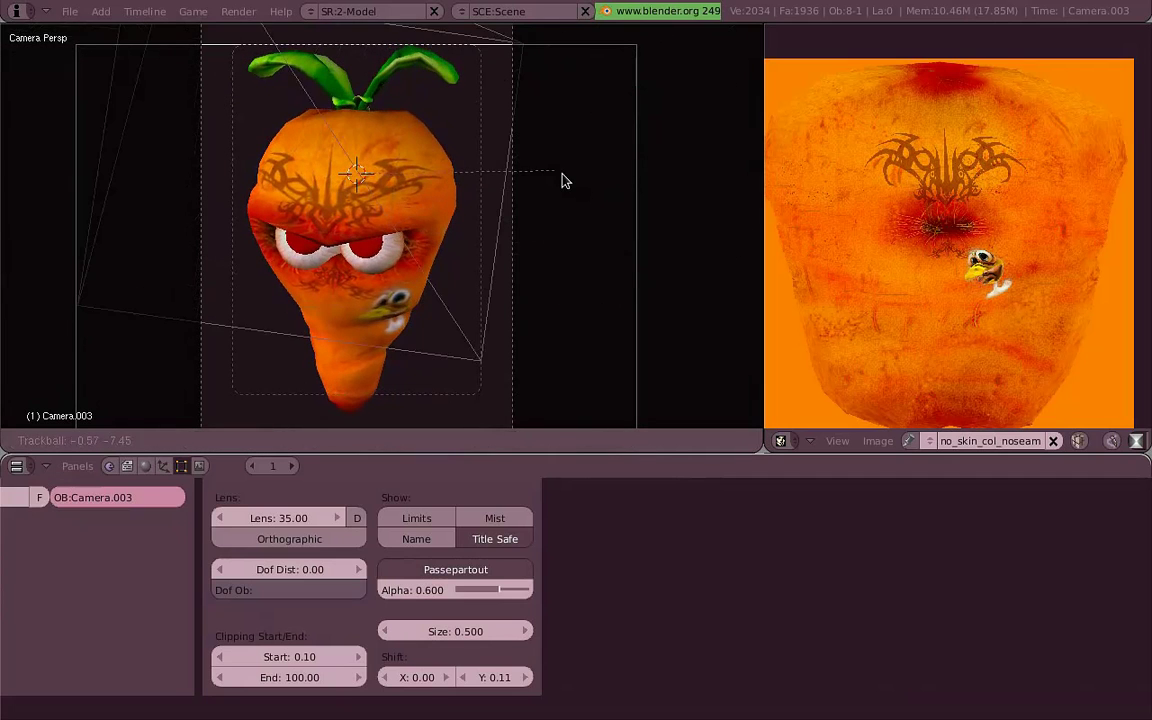
pyautogui.click(563, 180)
# - Show the layer holding the lights as well, bring up the render settings and render the camera view
pyautogui.keyDown('shift'); pyautogui.click(489, 443); pyautogui.keyUp('shift')
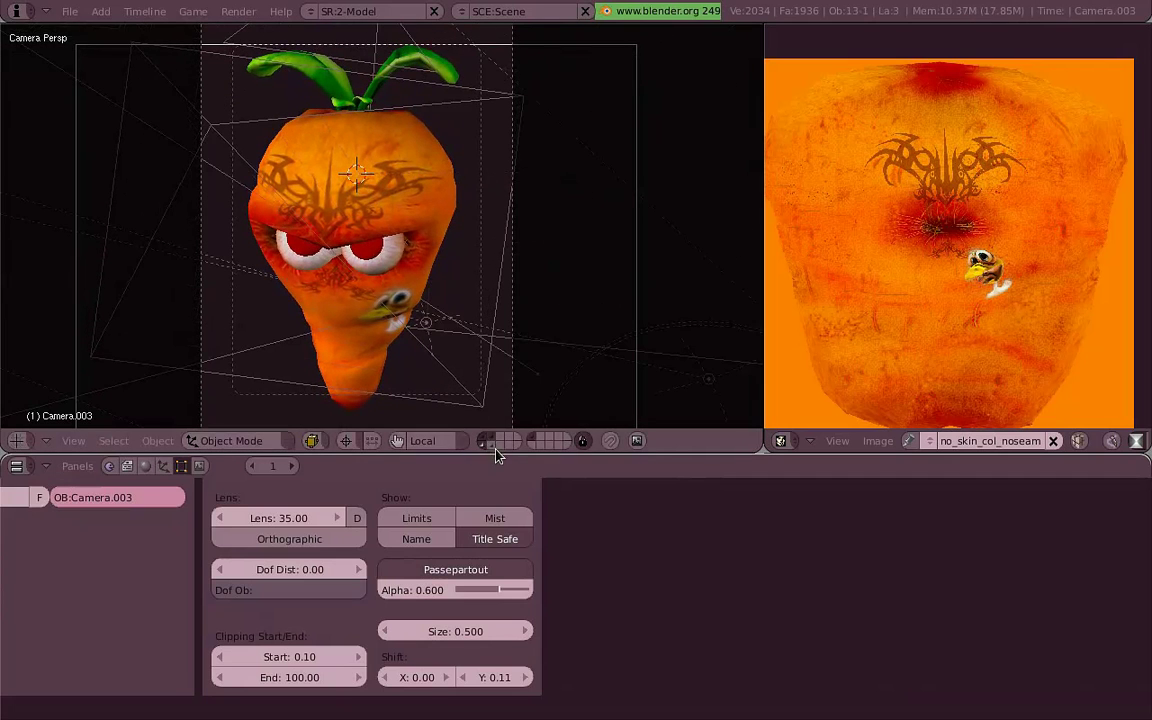
pyautogui.moveTo(420, 558); pyautogui.dragTo(671, 600, button='middle')
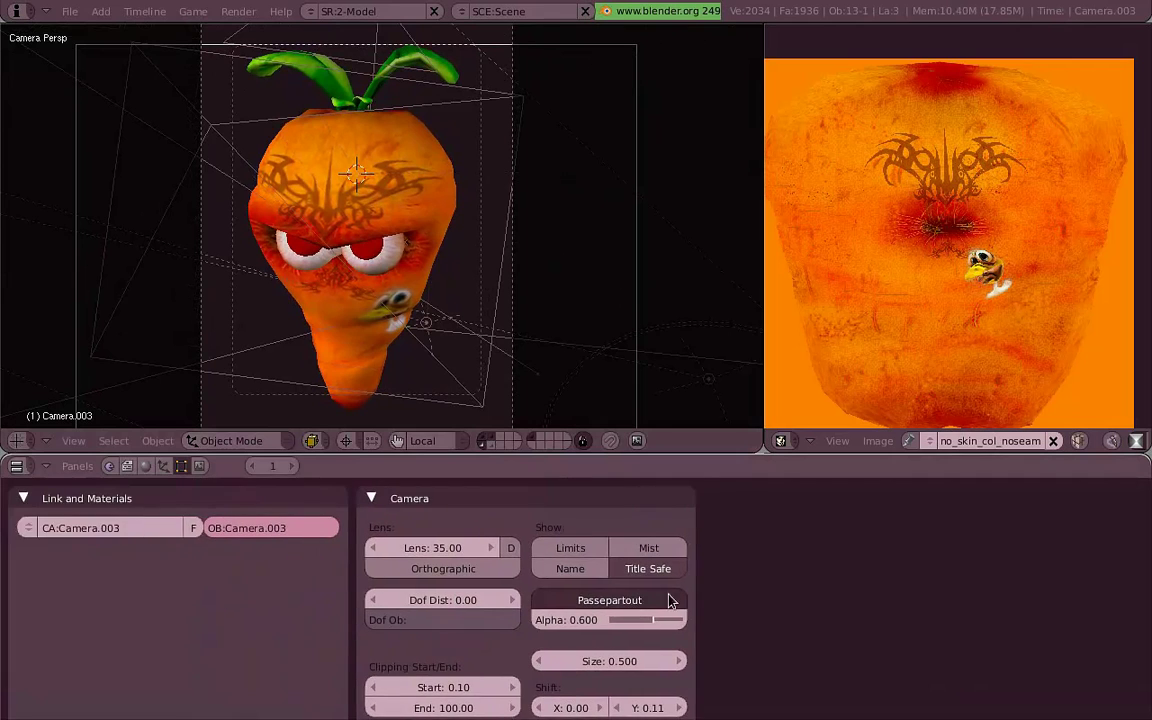
pyautogui.click(200, 466)
pyautogui.keyDown('ctrl'); pyautogui.moveTo(531, 596); pyautogui.dragTo(364, 610, button='middle'); pyautogui.keyUp('ctrl')
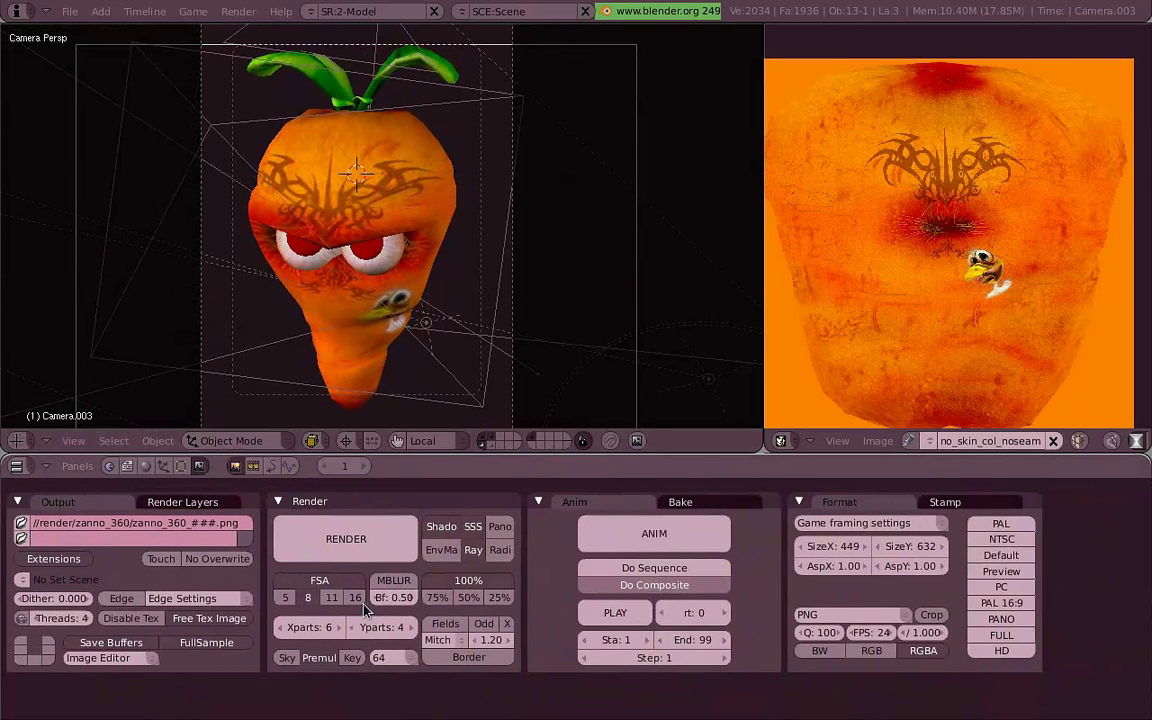
pyautogui.press('F12')
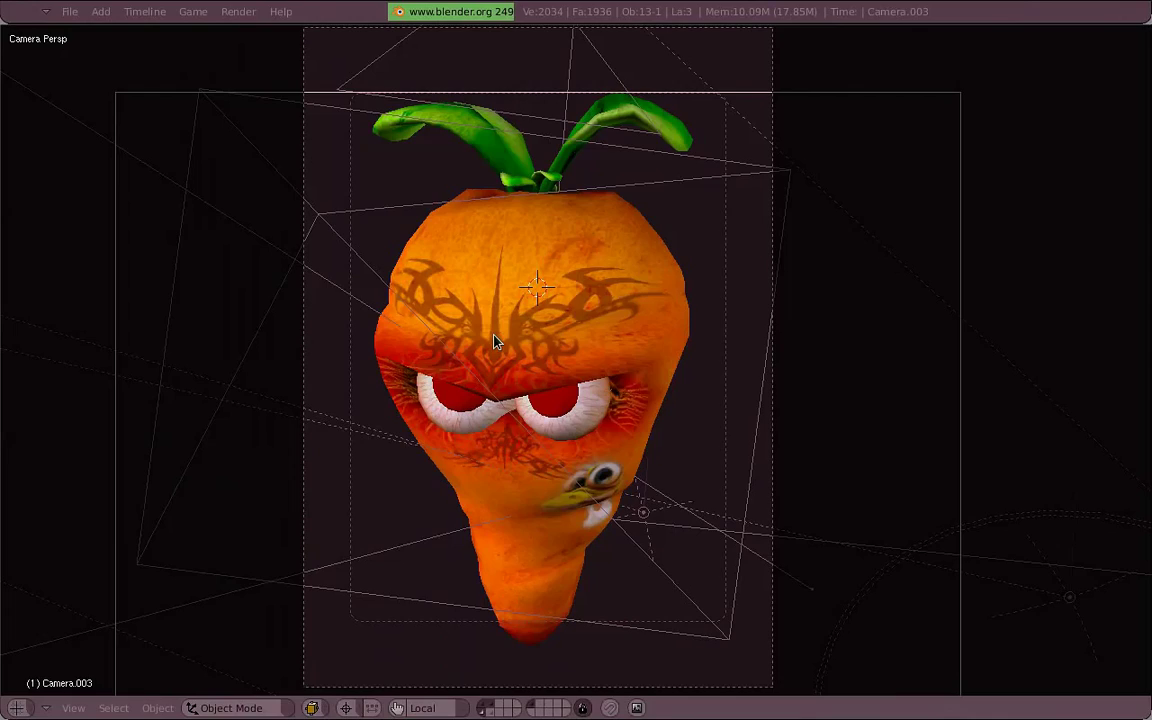